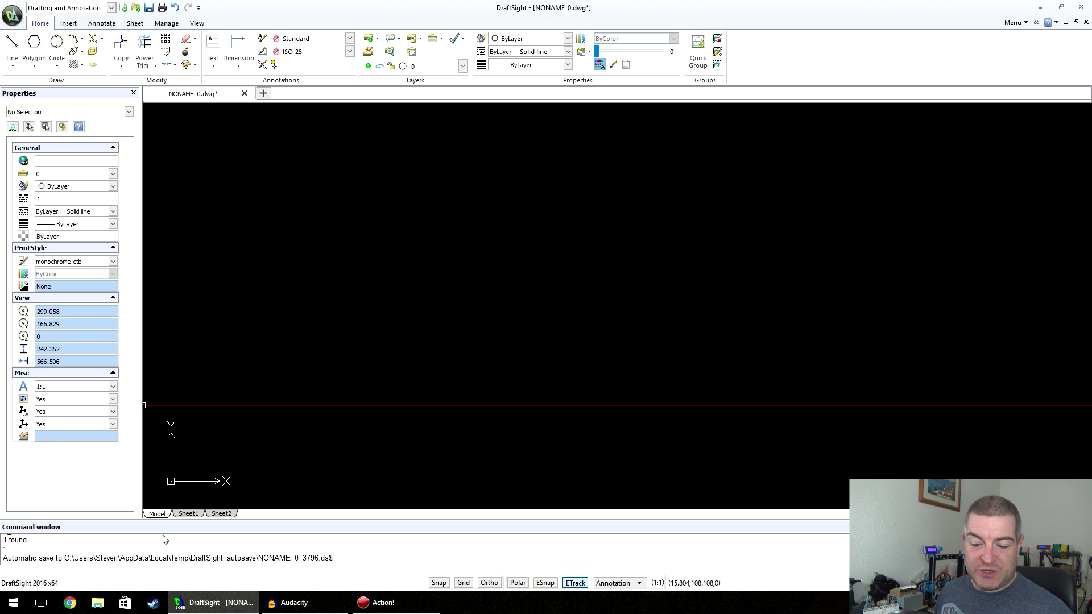
# Enlarge the command window slightly and draw an open zigzag outline of eleven connected line segments with the Line tool.
pyautogui.moveTo(164, 519); pyautogui.dragTo(168, 511)
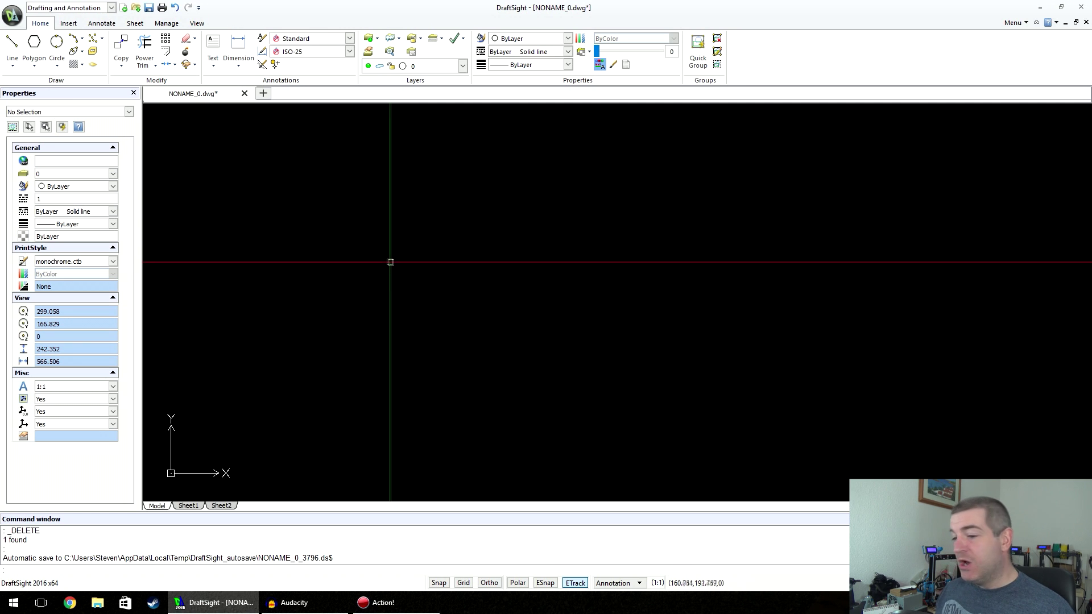
pyautogui.click(13, 43)
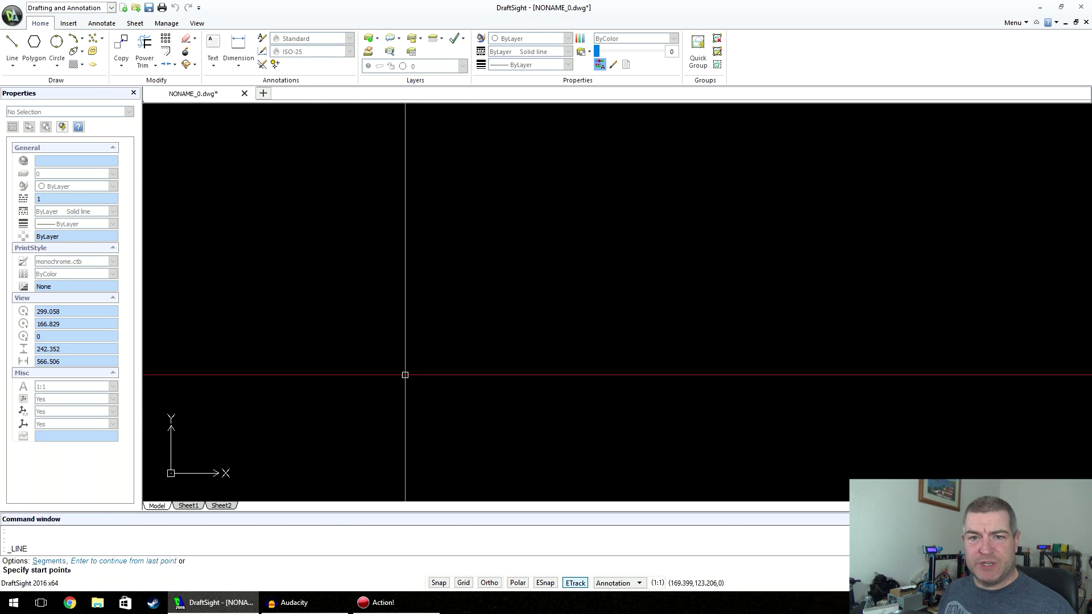
pyautogui.click(283, 190)
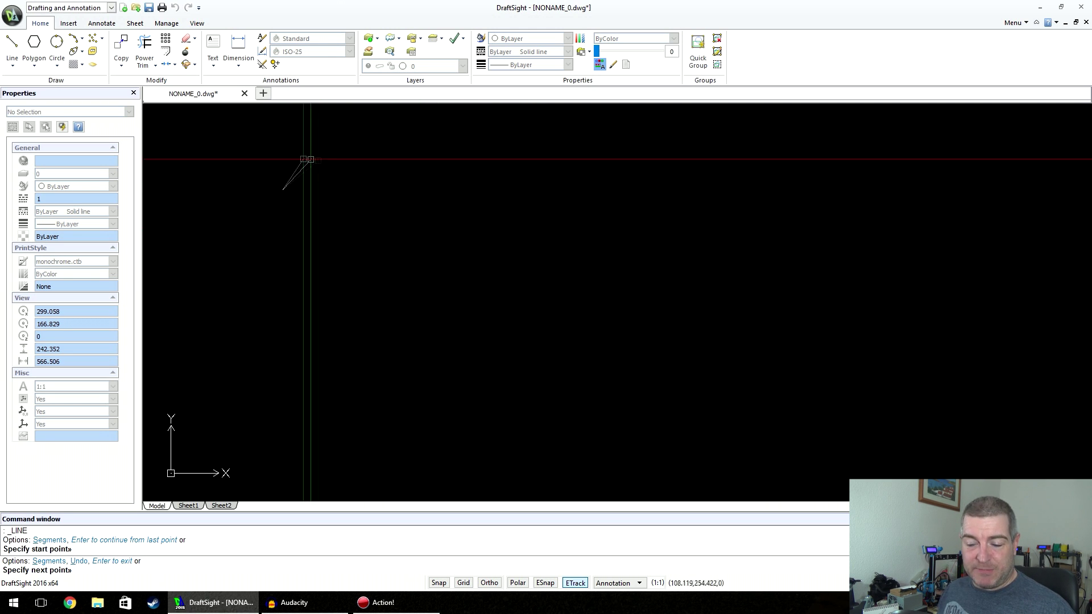
pyautogui.click(366, 138)
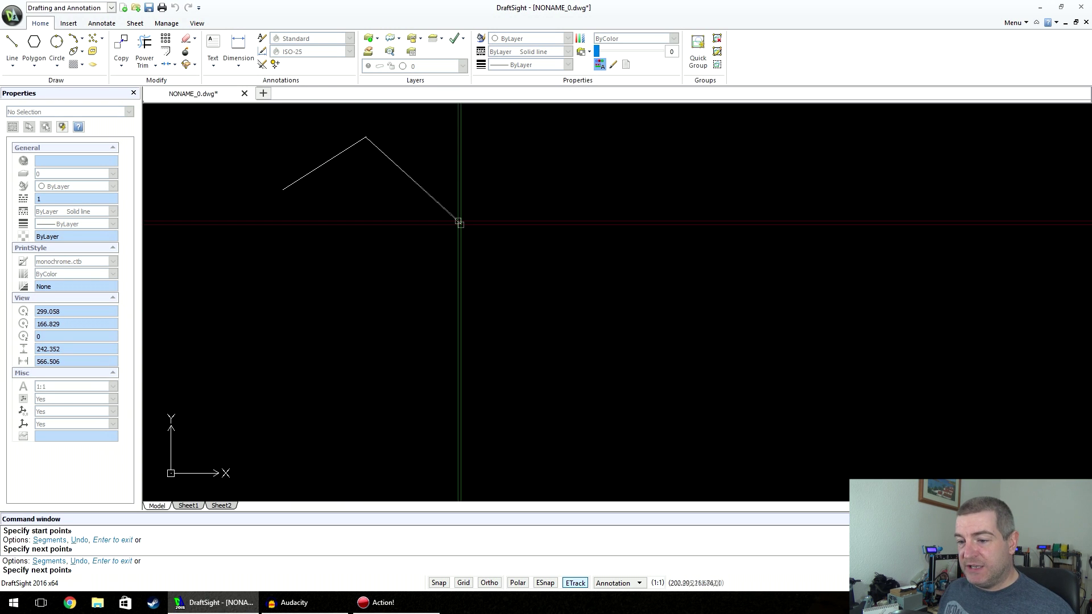
pyautogui.click(449, 202)
pyautogui.click(362, 263)
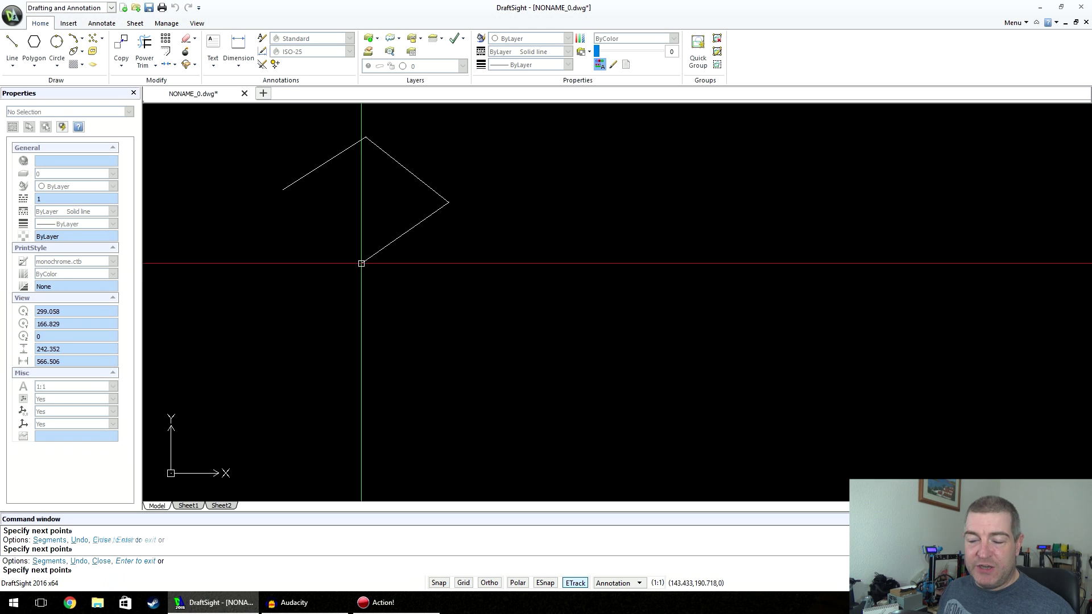
pyautogui.click(317, 223)
pyautogui.click(264, 284)
pyautogui.click(349, 329)
pyautogui.click(488, 255)
pyautogui.click(535, 316)
pyautogui.click(296, 414)
pyautogui.click(167, 293)
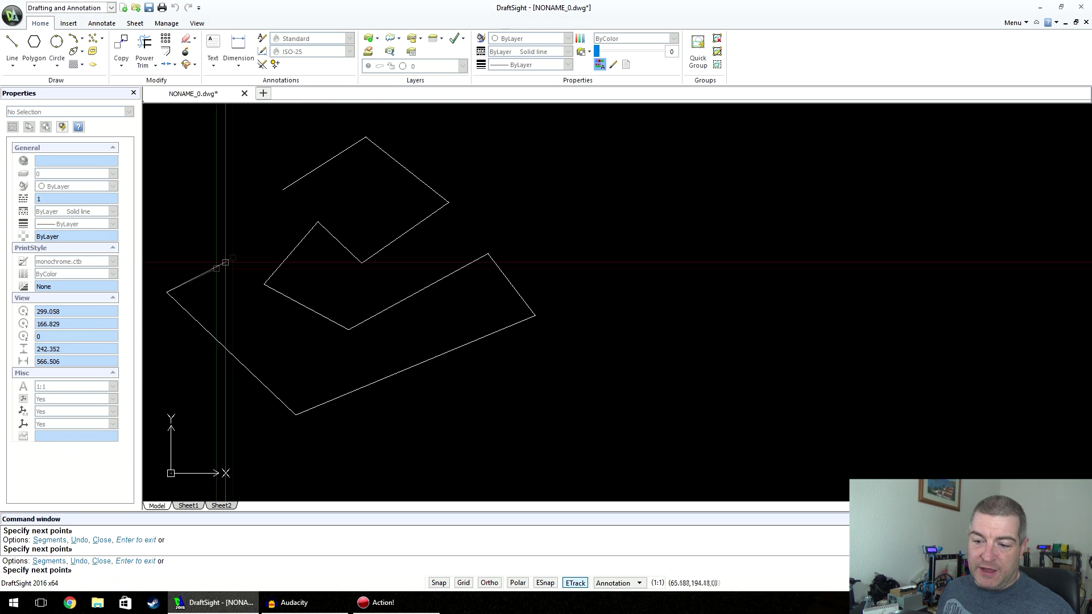
pyautogui.click(277, 232)
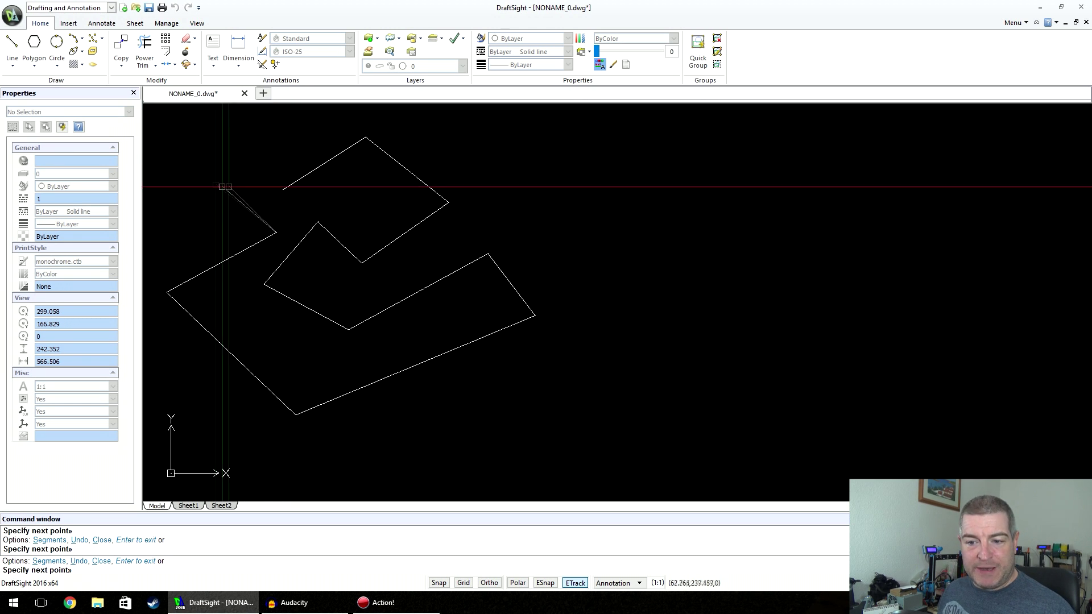
pyautogui.press('Return')
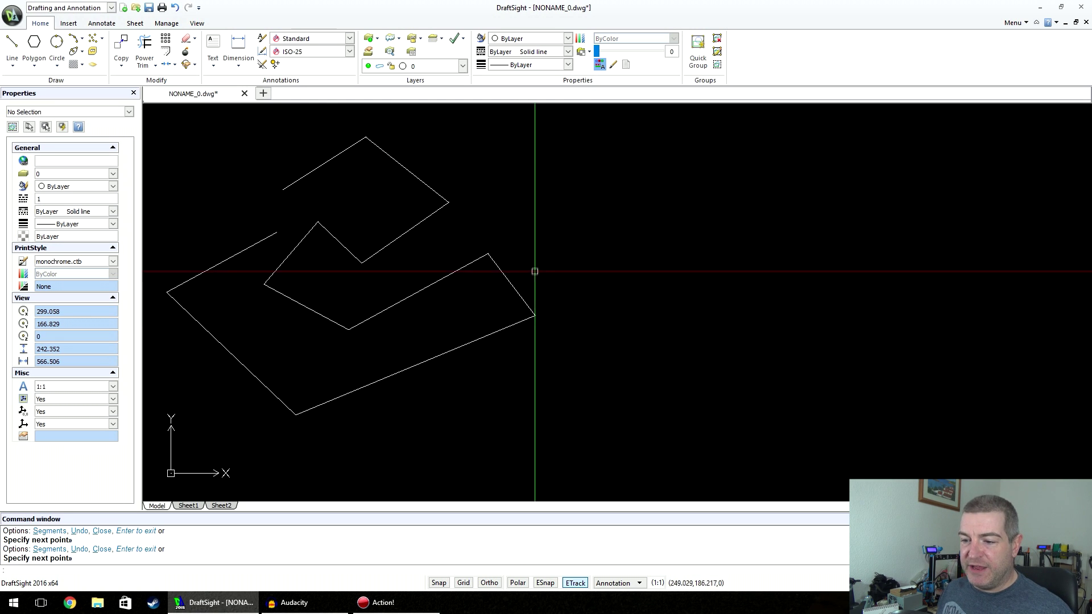
# Select three separate segments in the upper part of the outline one by one, and clear the selection.
pyautogui.click(390, 159)
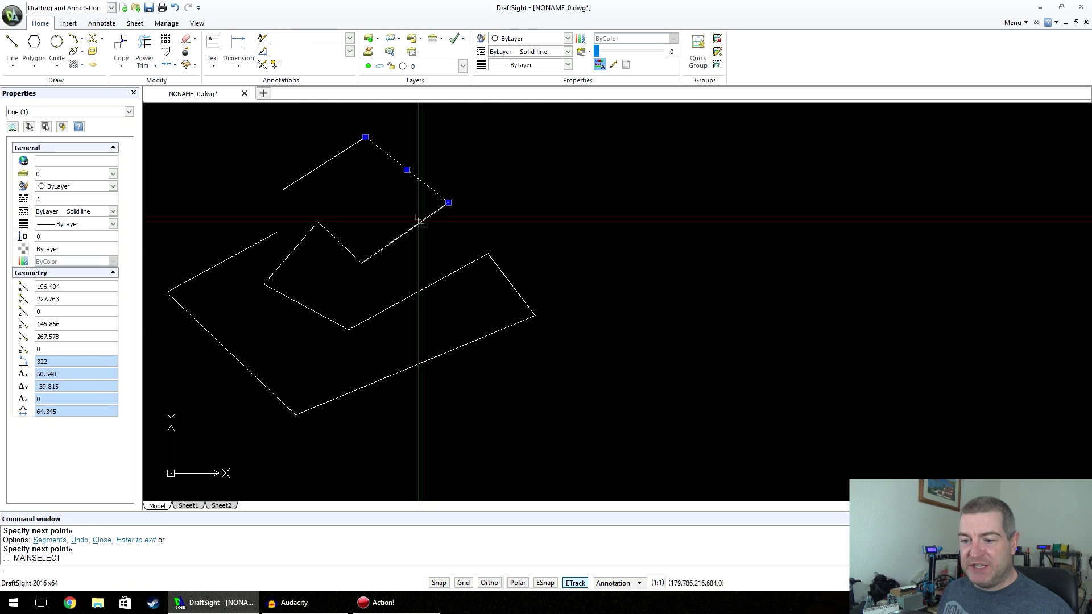
pyautogui.click(340, 243)
pyautogui.click(306, 307)
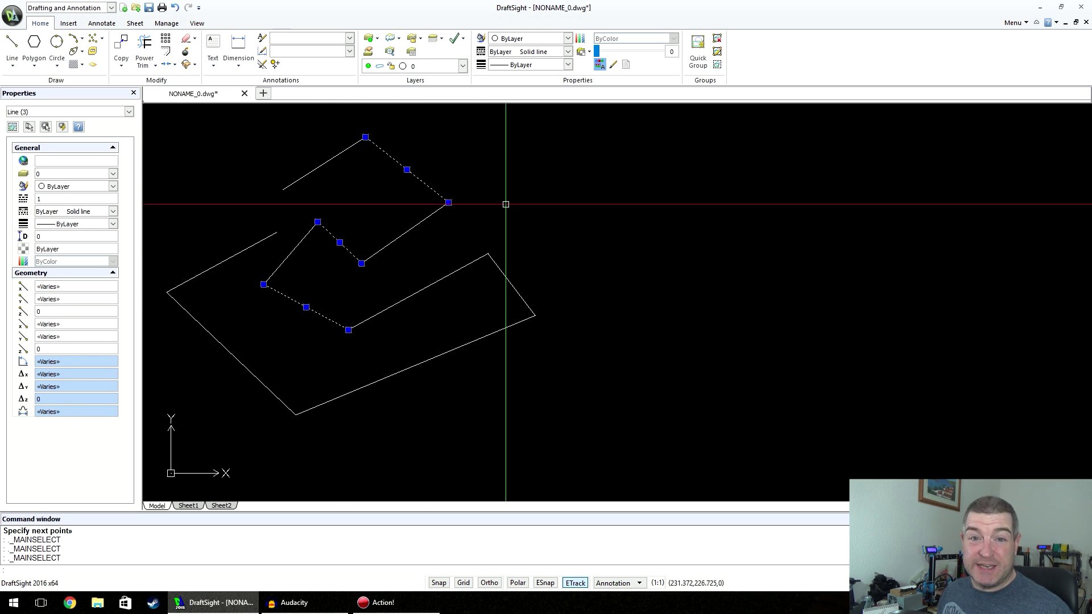
pyautogui.press('Escape')
pyautogui.press('Escape')
pyautogui.press('Escape')
pyautogui.press('Escape')
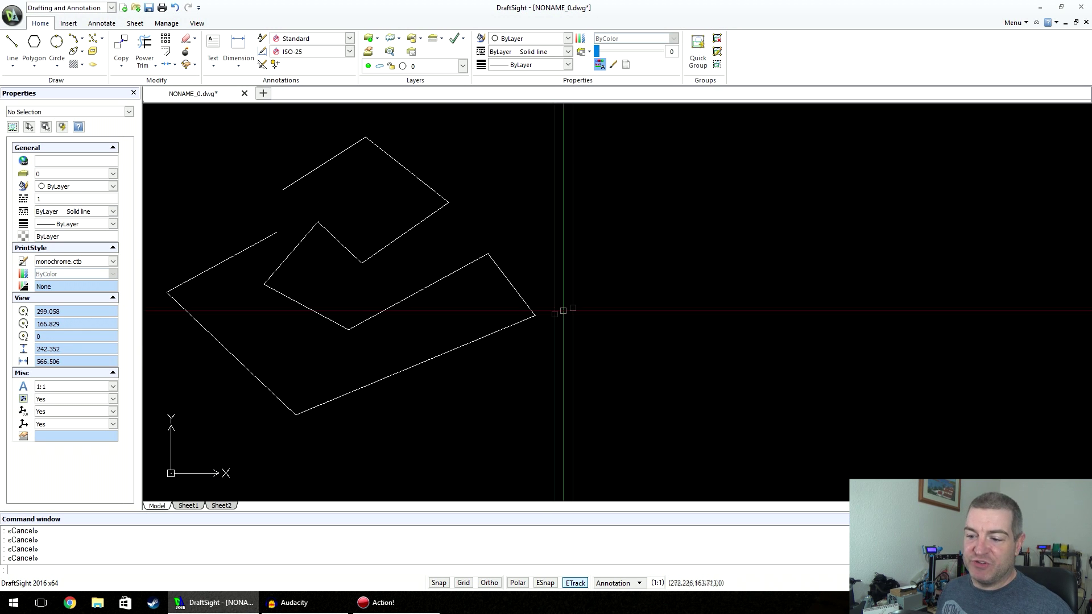
# Move the outline's first segment by its midpoint grip into the empty area, with its ends at about (315, 202) and (366, 235).
pyautogui.click(336, 157)
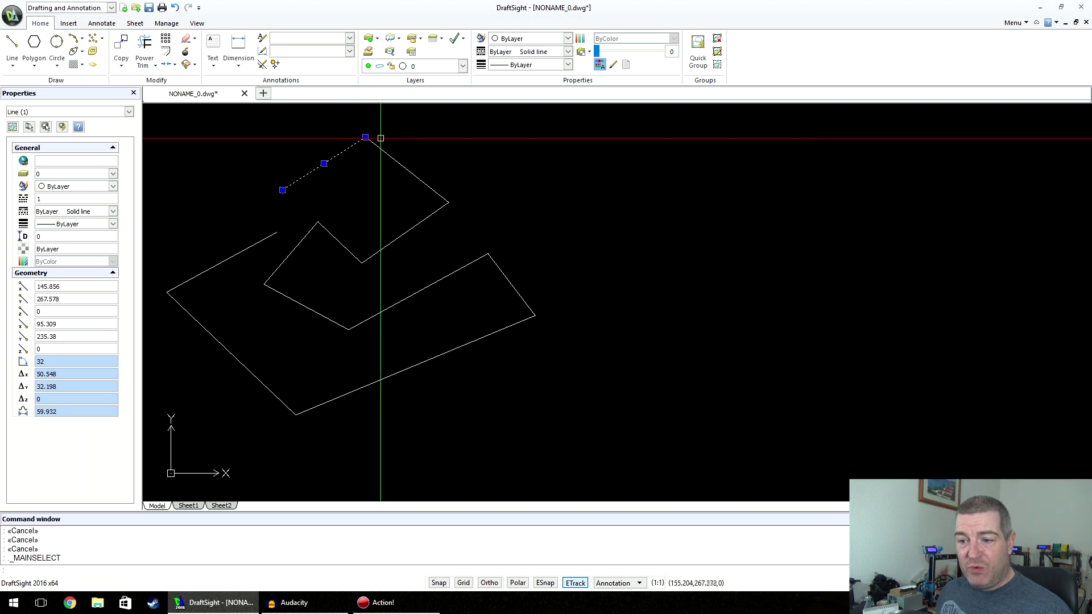
pyautogui.click(324, 163)
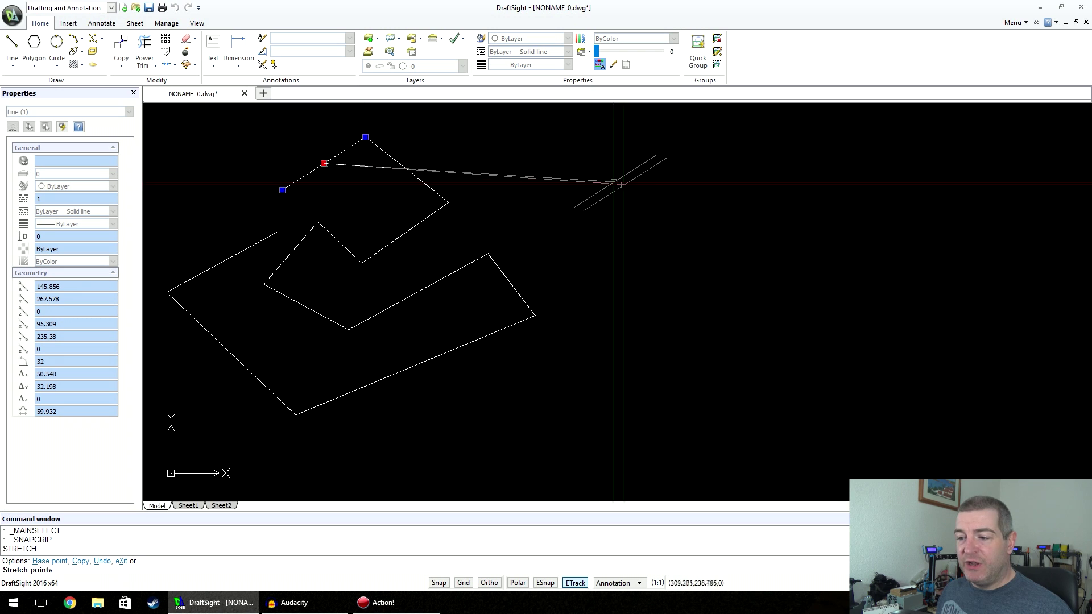
pyautogui.click(662, 187)
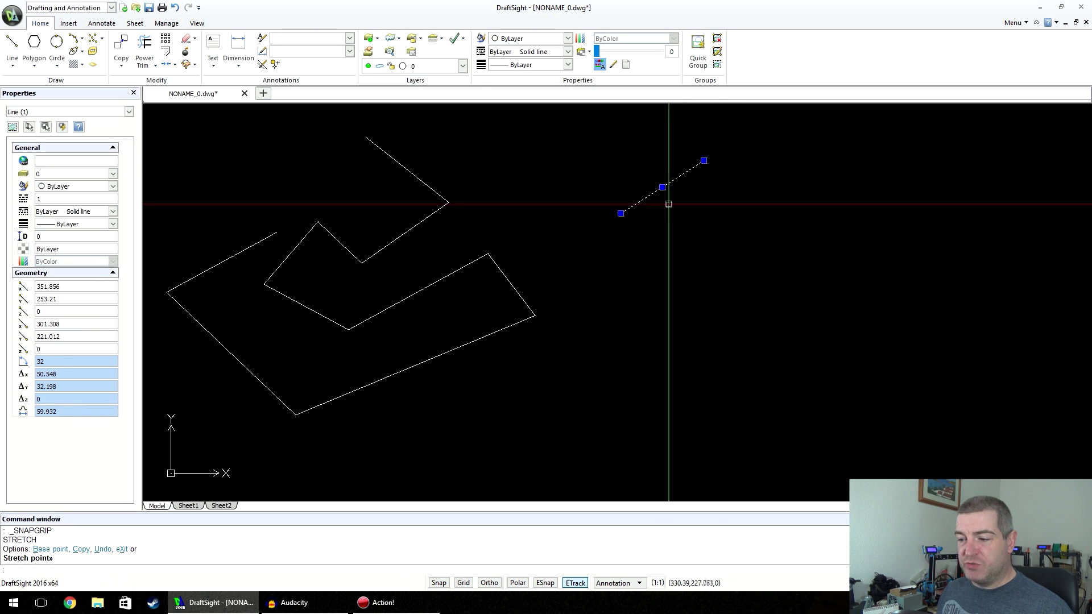
pyautogui.click(662, 187)
pyautogui.click(517, 175)
pyautogui.click(516, 175)
pyautogui.click(685, 218)
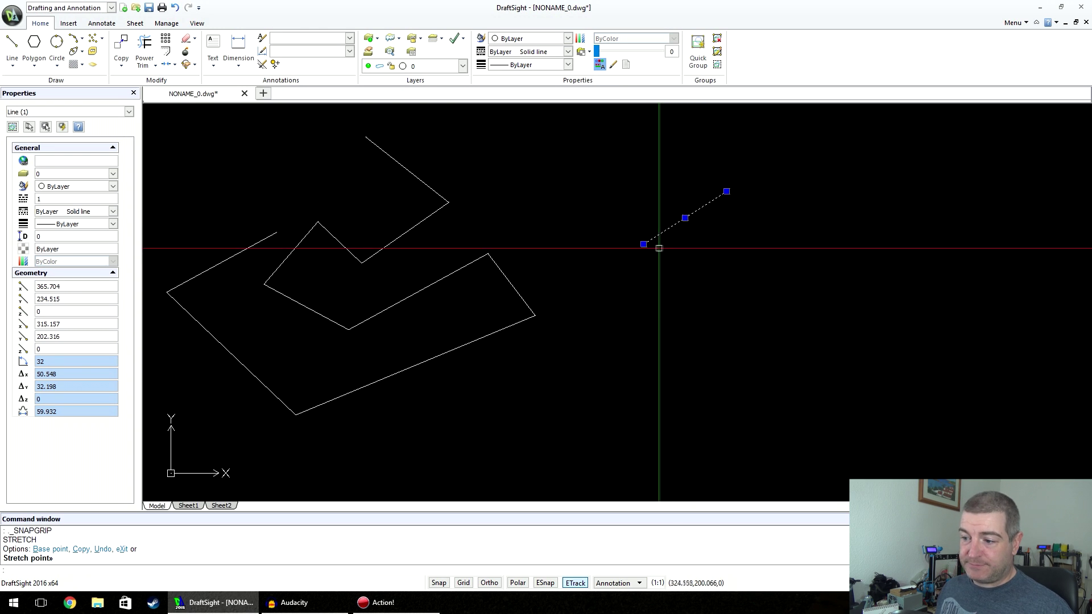
# Stretch the detached line by its endpoint grips to about 73 units long at an angle of about 15°.
pyautogui.click(644, 244)
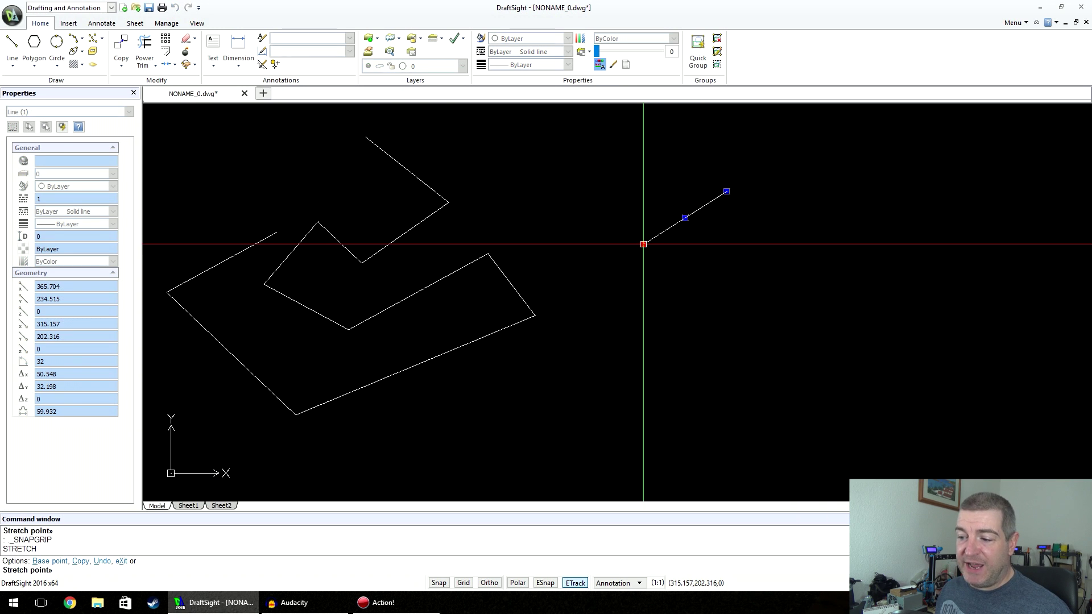
pyautogui.click(553, 151)
pyautogui.click(554, 151)
pyautogui.click(626, 247)
pyautogui.click(727, 191)
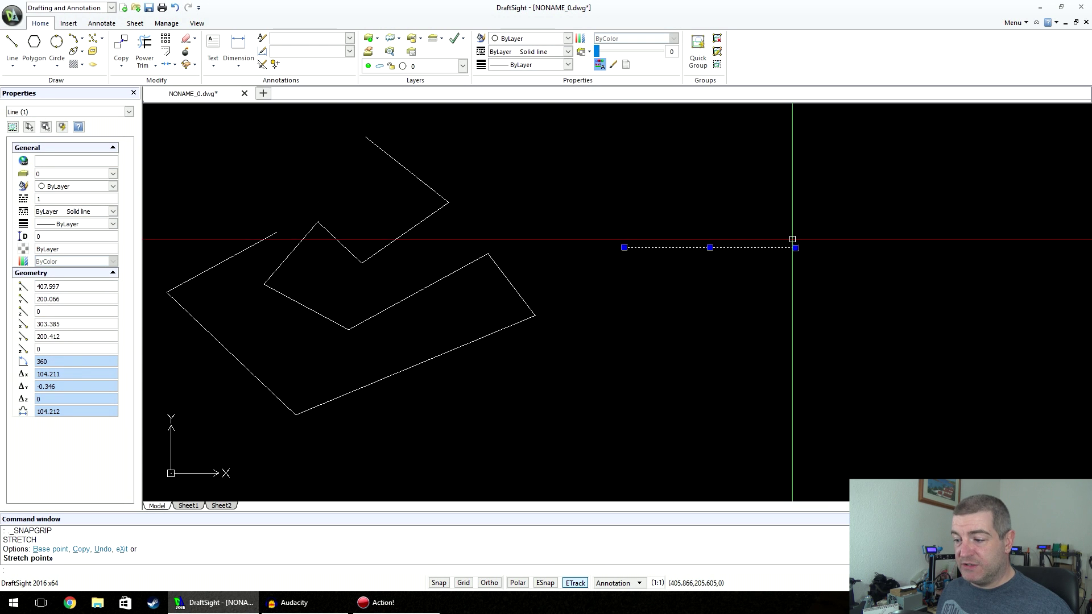
pyautogui.click(689, 177)
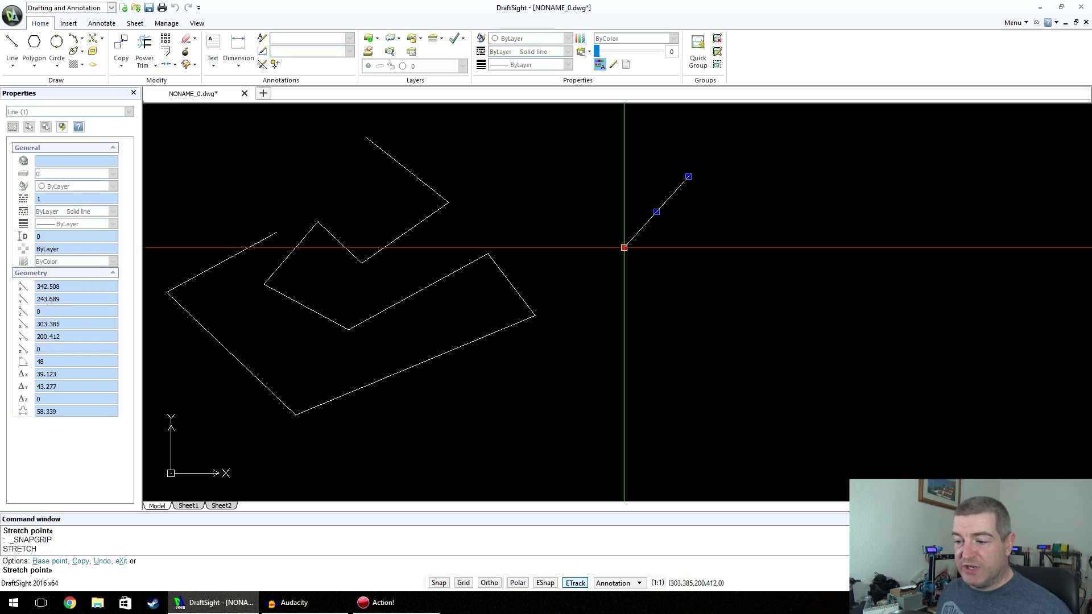
pyautogui.click(572, 207)
# Add the three connected segments at the outline's right-hand end to the selection.
pyautogui.click(707, 235)
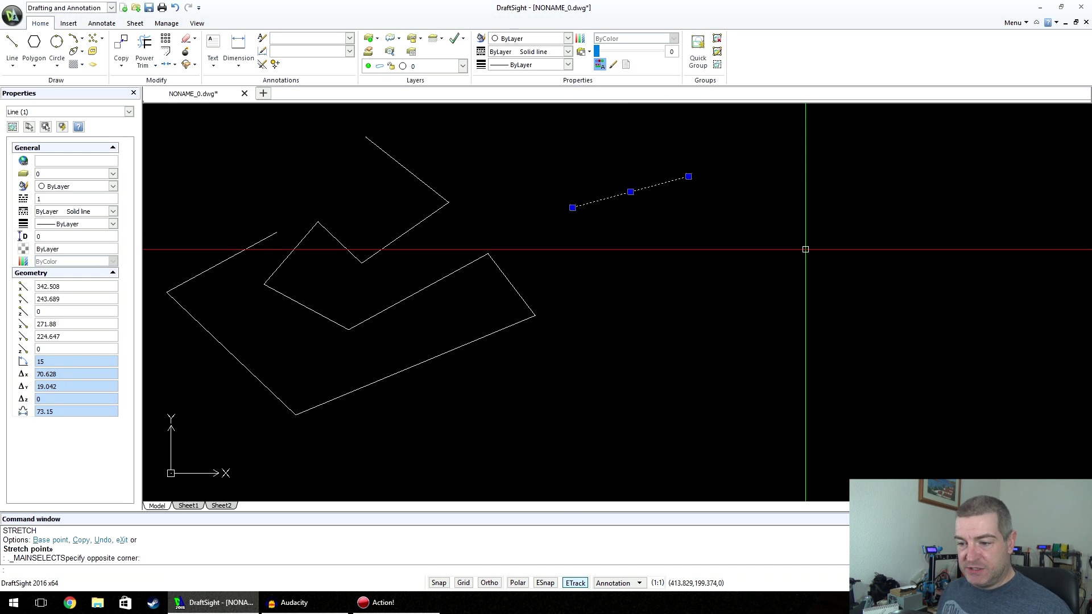
pyautogui.click(504, 282)
pyautogui.click(518, 322)
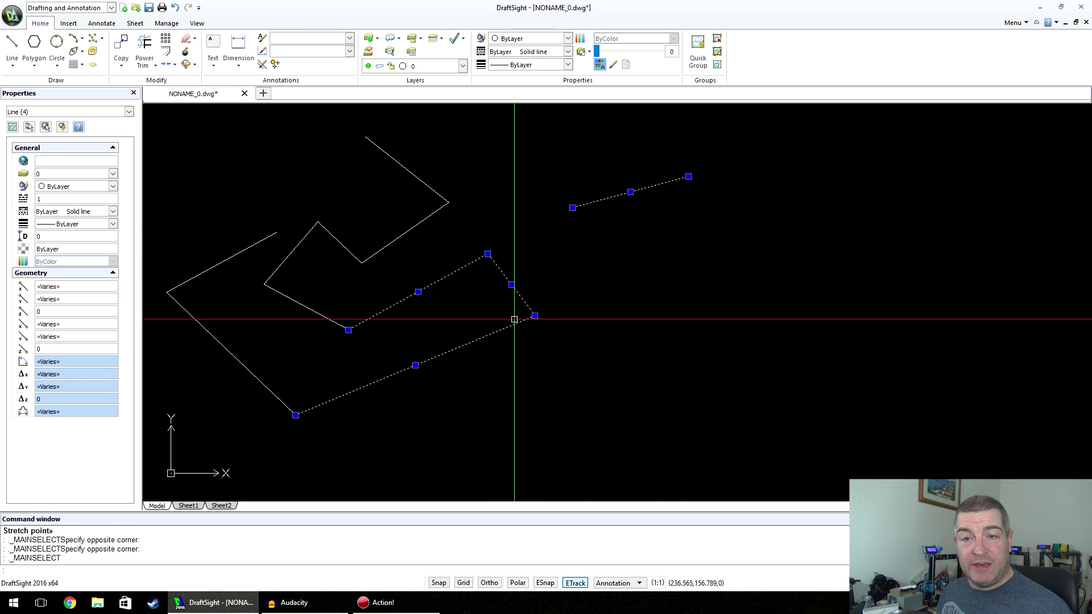
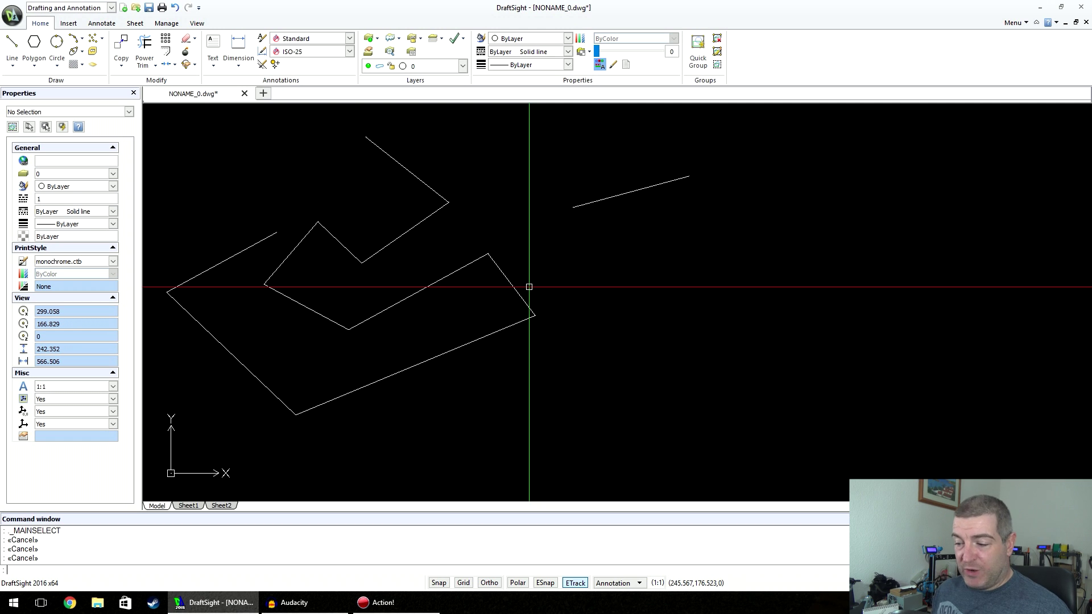
# Draw left-to-right selection windows in the empty area below the detached line, and cancel the last one.
pyautogui.click(603, 245)
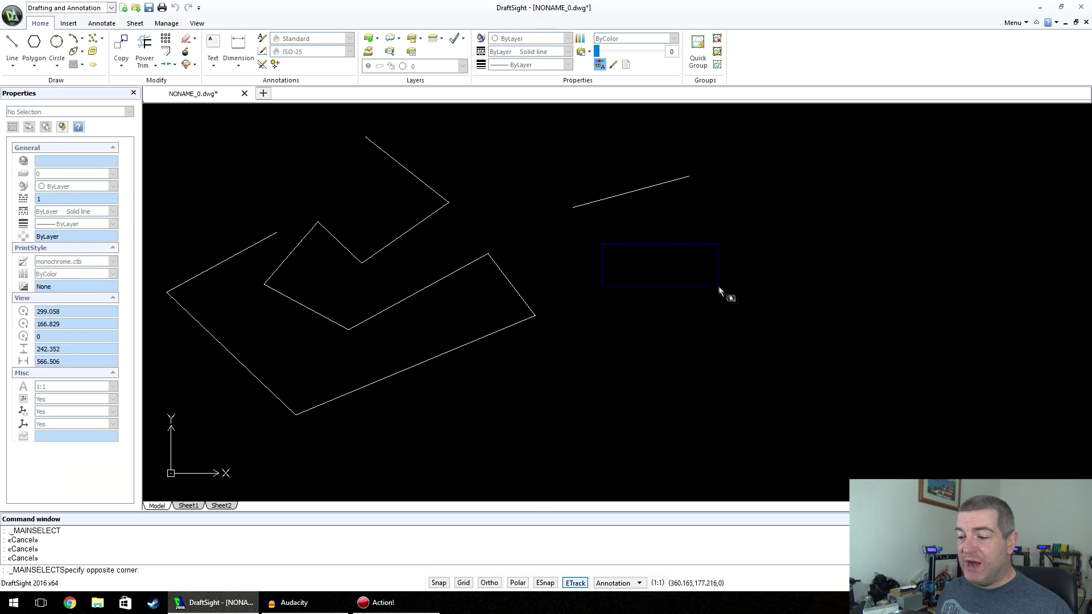
pyautogui.click(723, 288)
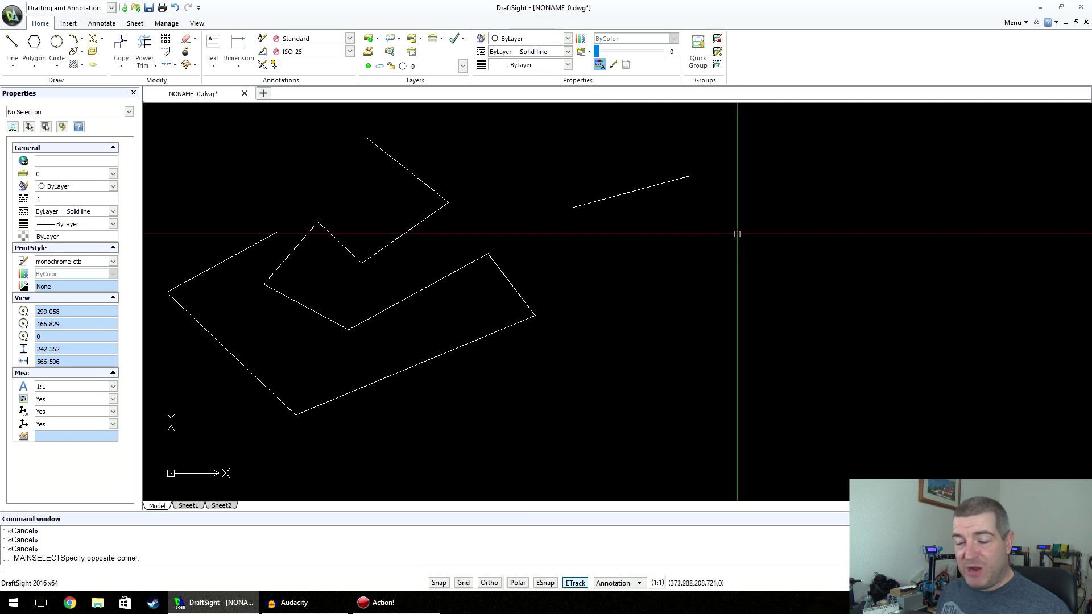
pyautogui.click(736, 234)
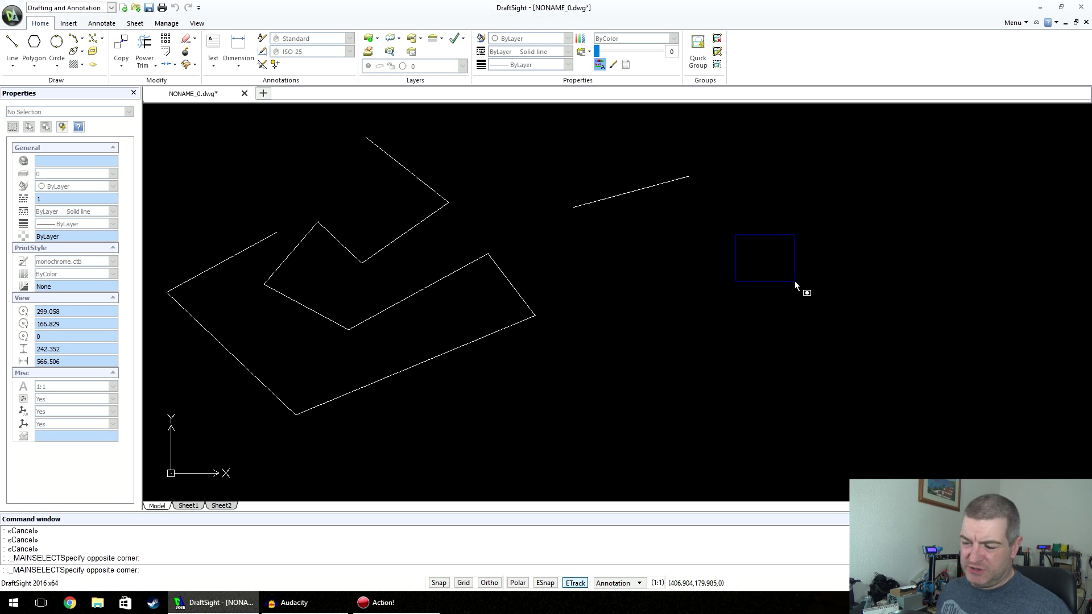
pyautogui.press('Escape')
# Select all the lines with a right-to-left crossing window around the whole drawing, and clear the selection.
pyautogui.click(759, 127)
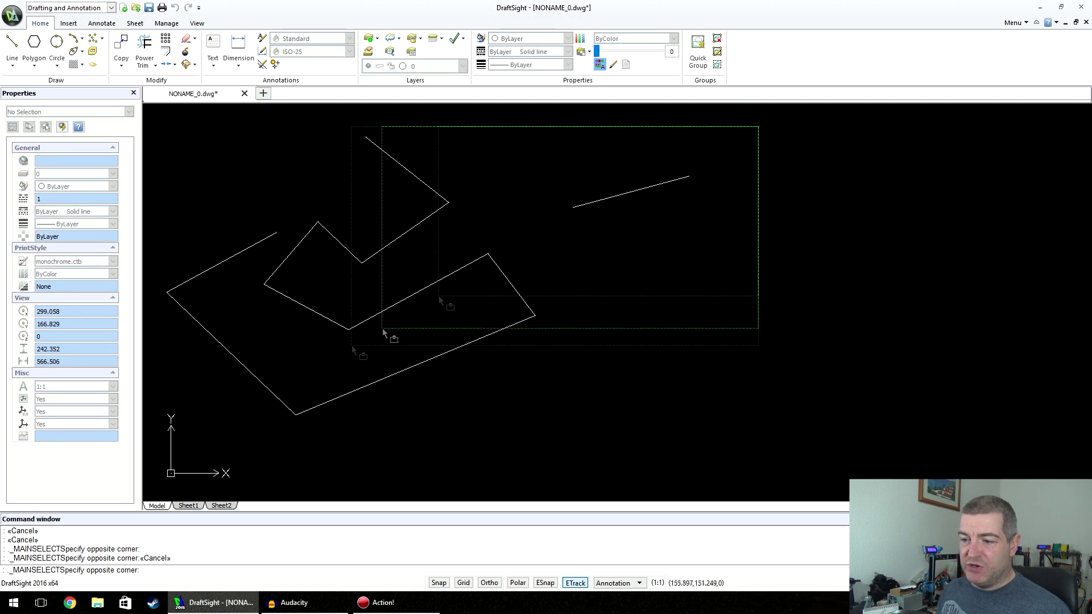
pyautogui.click(160, 439)
pyautogui.press('Escape')
pyautogui.press('Escape')
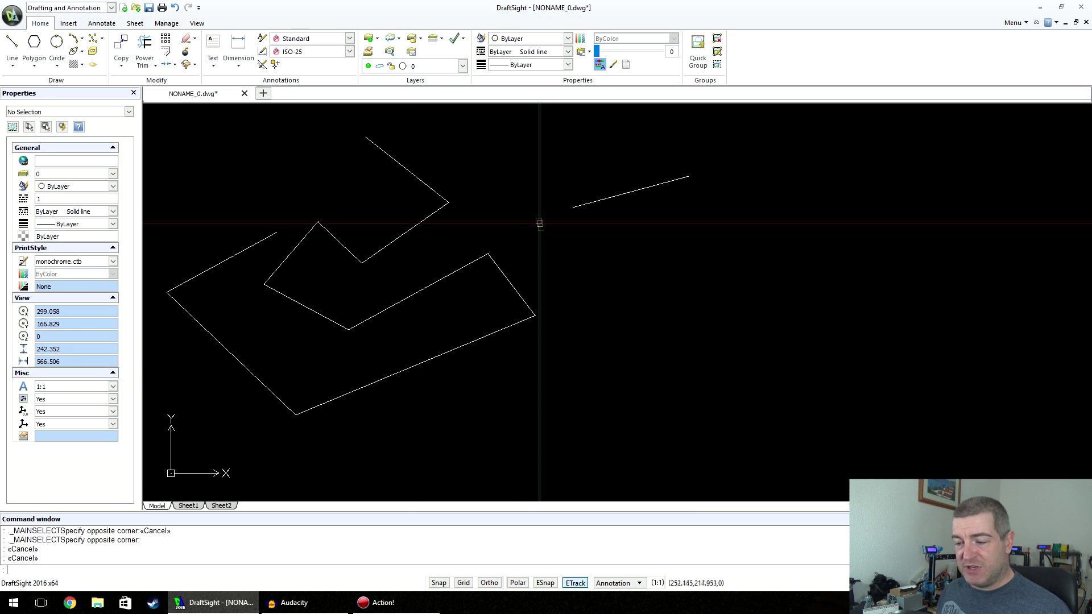
# Start and cancel a window selection above the detached line, then select that line directly and deselect it.
pyautogui.click(599, 170)
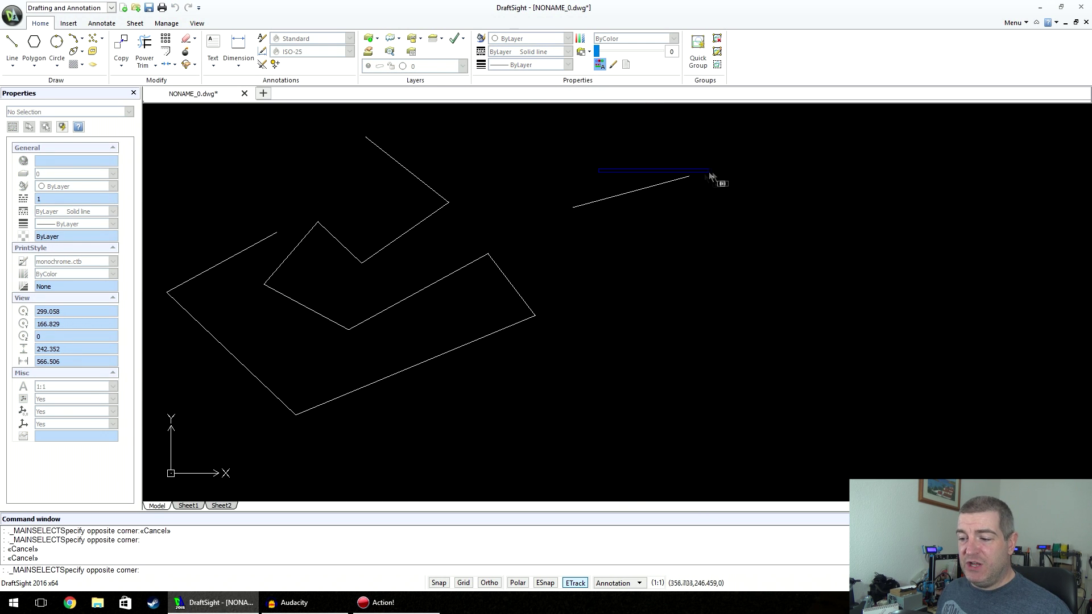
pyautogui.press('Escape')
pyautogui.press('Escape')
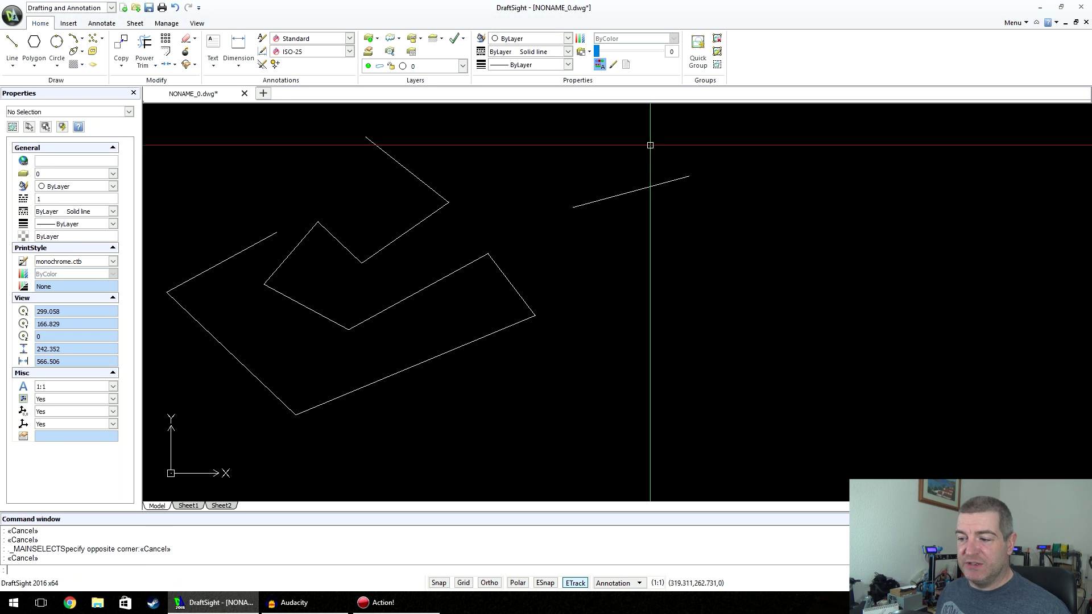
pyautogui.click(651, 187)
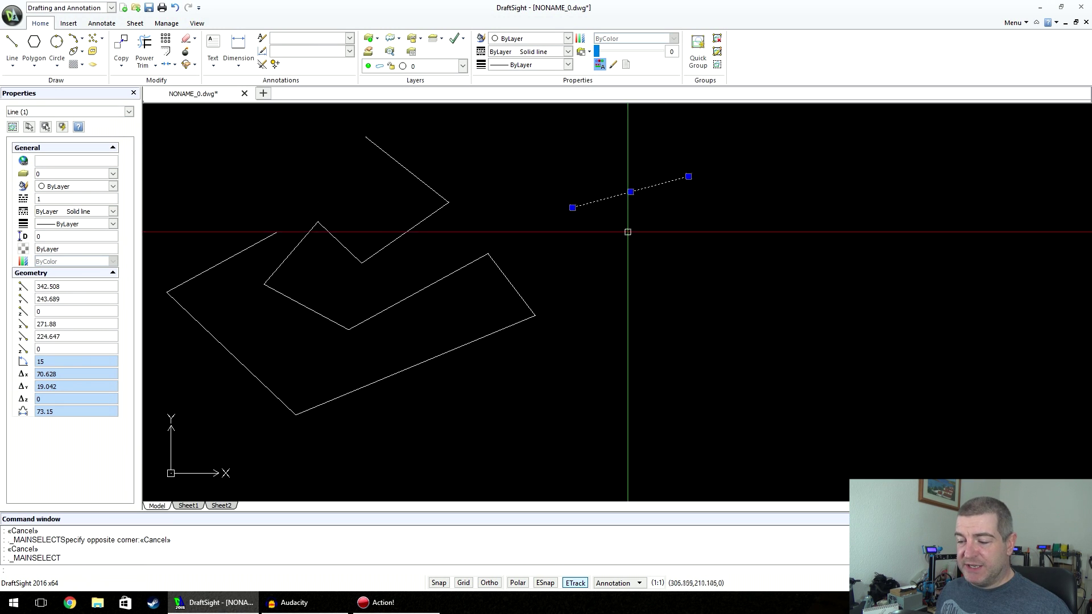
pyautogui.press('Escape')
pyautogui.press('Escape')
pyautogui.press('Escape')
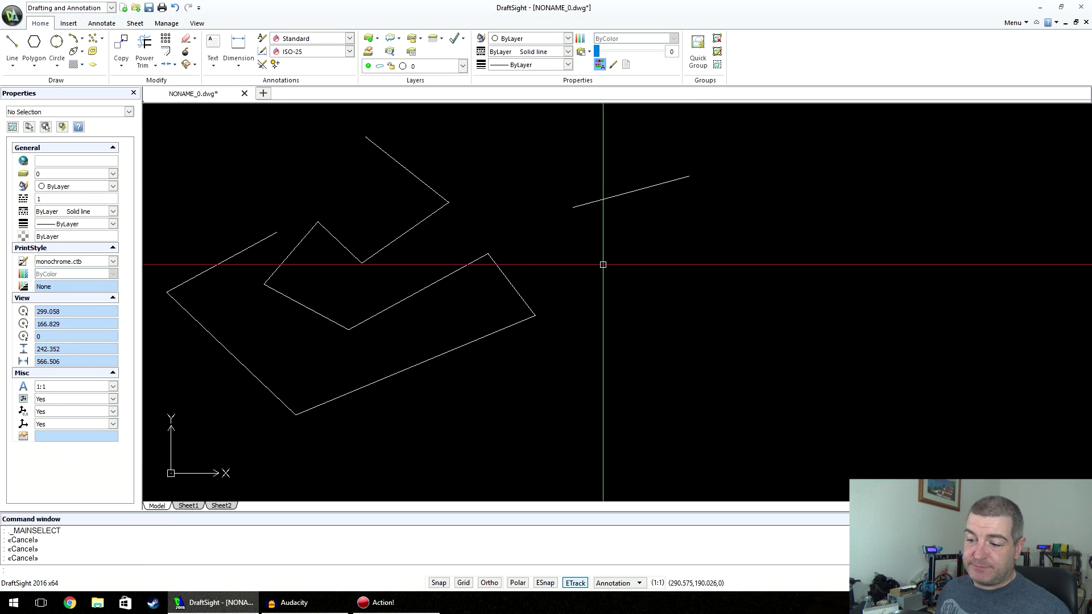
# Select the three segments at the outline's right-hand end individually, and clear the selection.
pyautogui.click(474, 264)
pyautogui.click(515, 290)
pyautogui.click(517, 323)
pyautogui.press('Escape')
pyautogui.press('Escape')
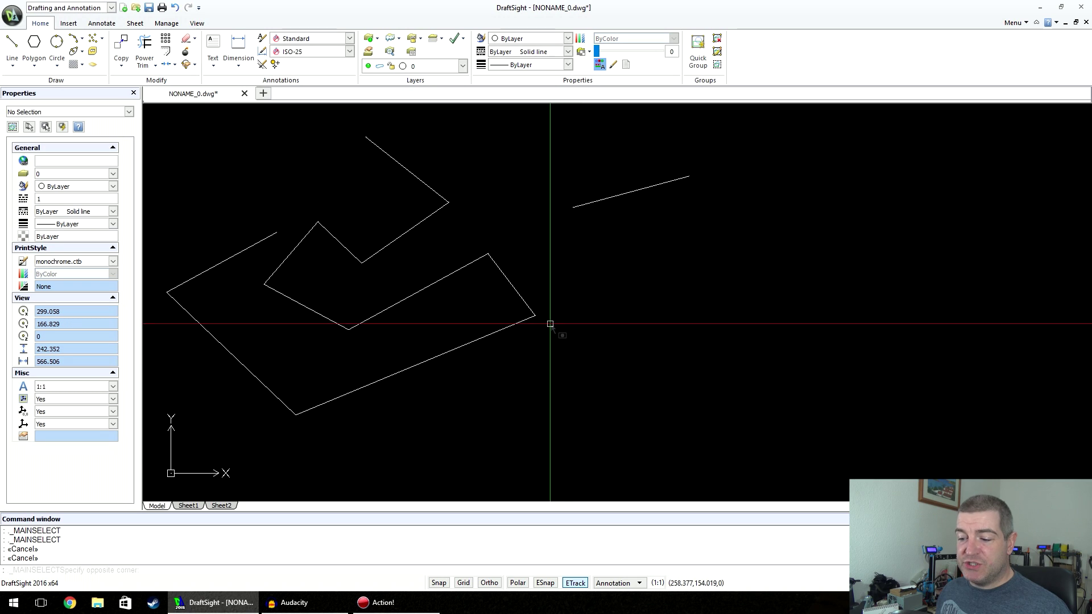
# Select the outline's three right-hand segments together with a right-to-left crossing window, and clear the selection.
pyautogui.click(551, 324)
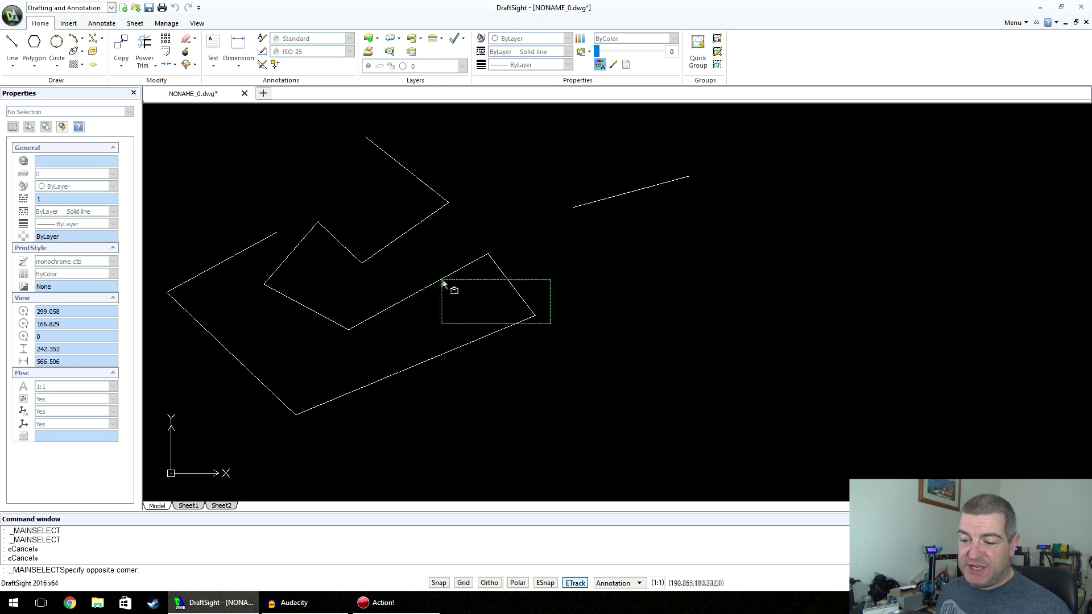
pyautogui.click(471, 241)
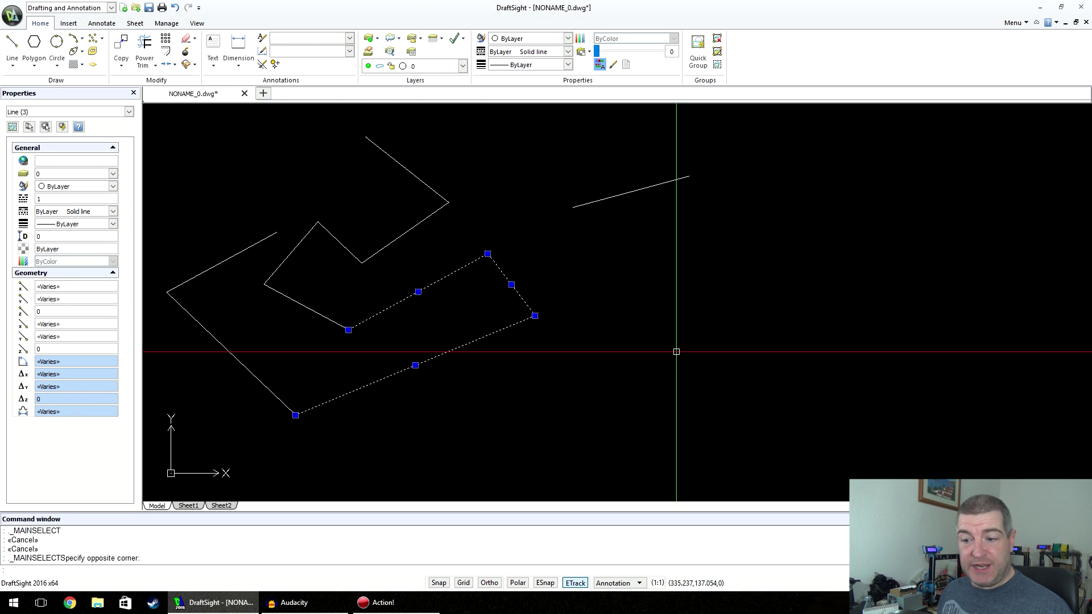
pyautogui.press('Escape')
pyautogui.press('Escape')
pyautogui.press('Escape')
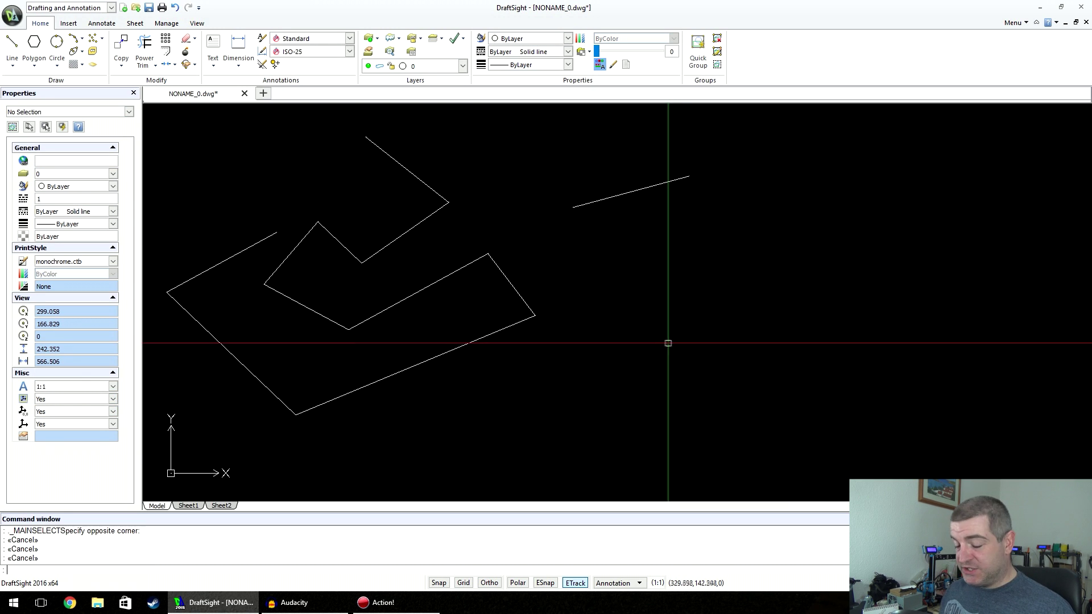
# Select only the short segment at the outline's right-hand end with left-to-right windows, clearing the selection before repeating with a larger window.
pyautogui.click(473, 236)
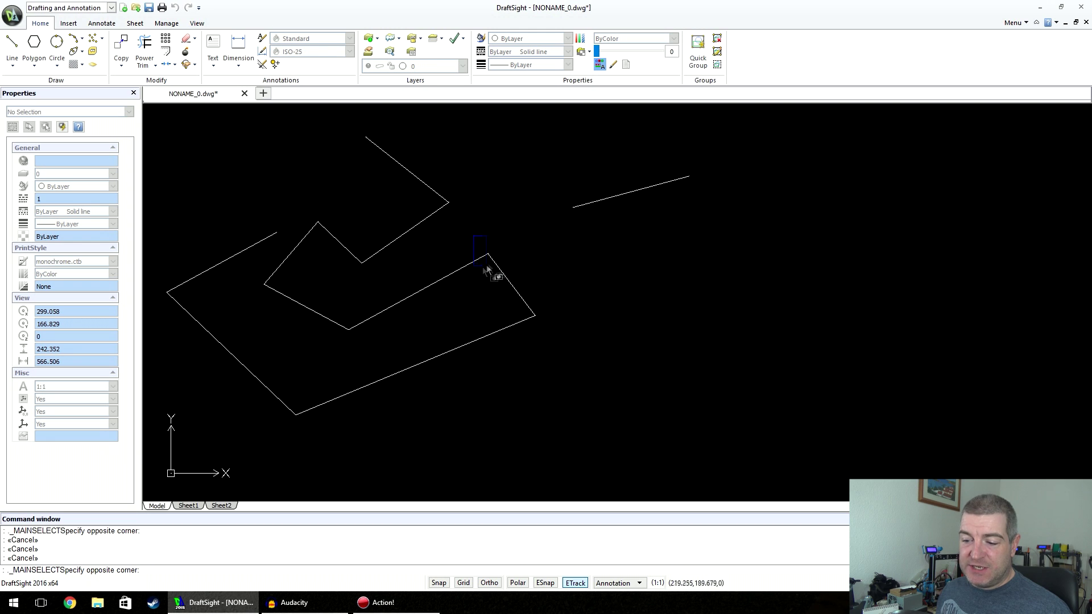
pyautogui.click(568, 334)
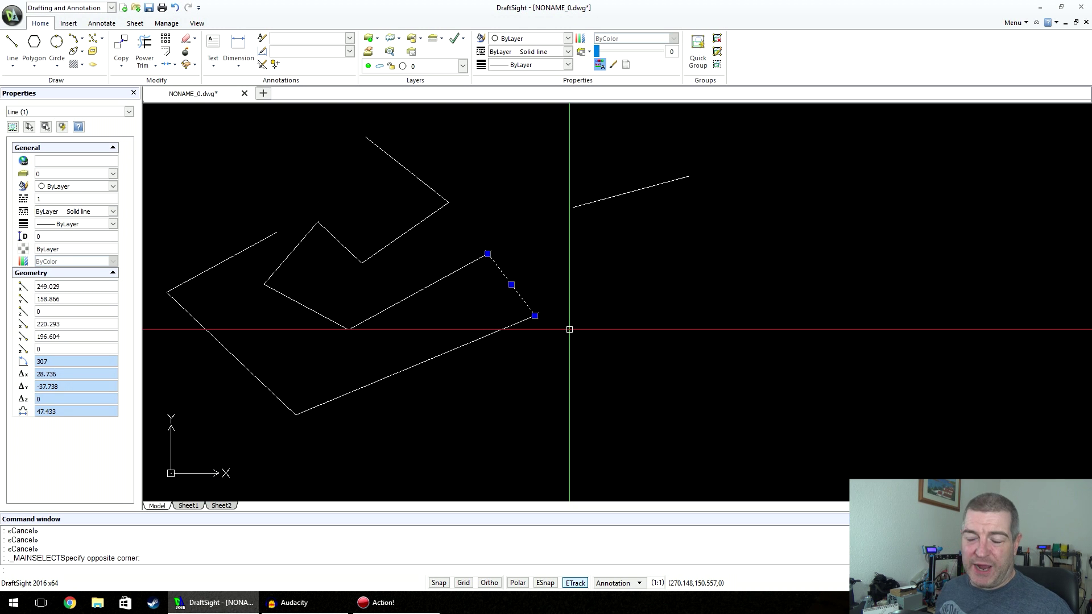
pyautogui.press('Escape')
pyautogui.click(434, 232)
pyautogui.click(633, 395)
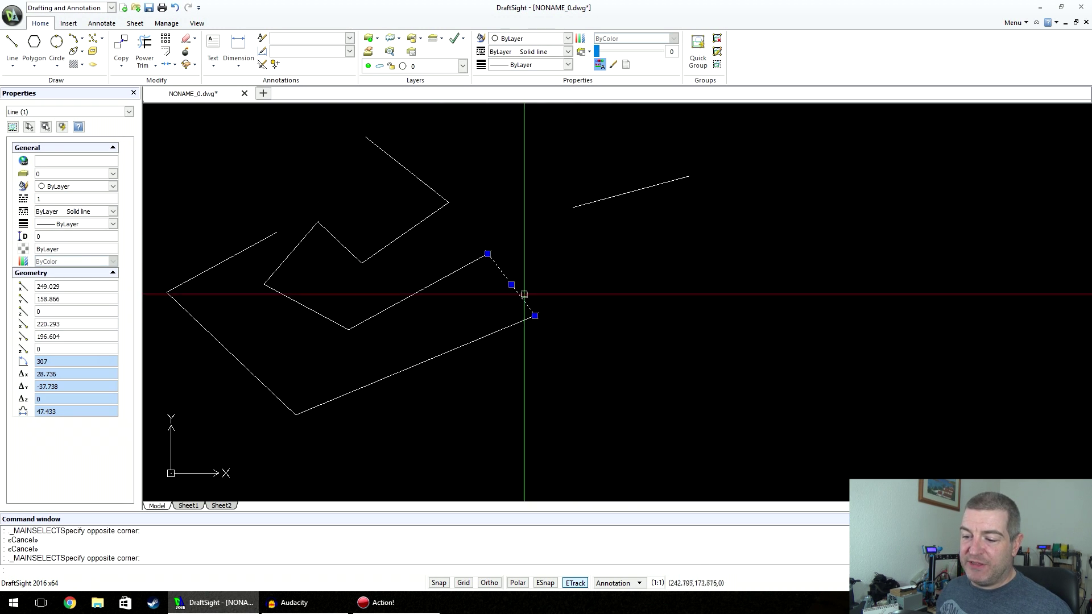
# Add the two segments adjoining the selected short segment with a right-to-left crossing window, and clear the selection.
pyautogui.click(575, 340)
pyautogui.click(467, 243)
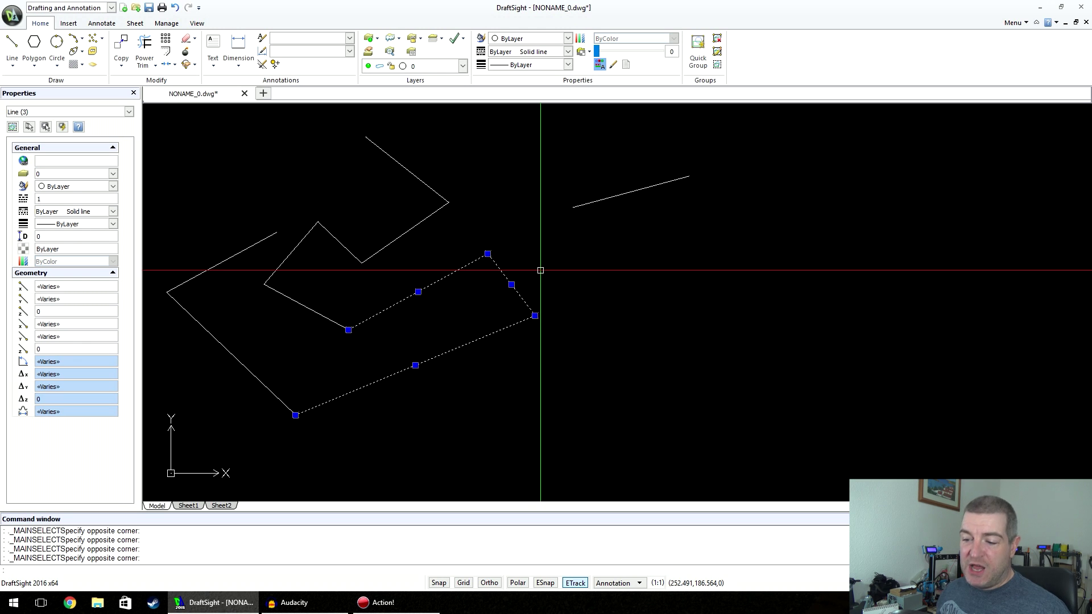
pyautogui.press('Escape')
pyautogui.press('Escape')
pyautogui.press('Escape')
# Select every line in the drawing with a right-to-left crossing window and delete them.
pyautogui.moveTo(593, 287); pyautogui.dragTo(673, 307, button='middle')
pyautogui.click(838, 138)
pyautogui.click(266, 420)
pyautogui.press('Delete')
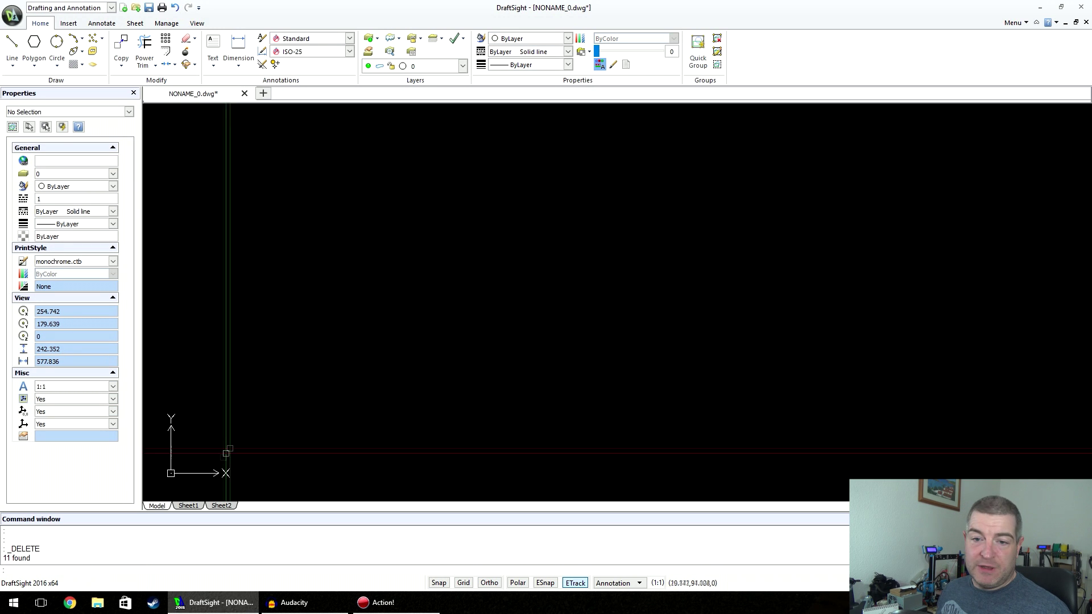
# Draw a chain of nine connected lines forming an irregular zigzag outline with an open gap at its upper left.
pyautogui.click(12, 45)
pyautogui.click(424, 182)
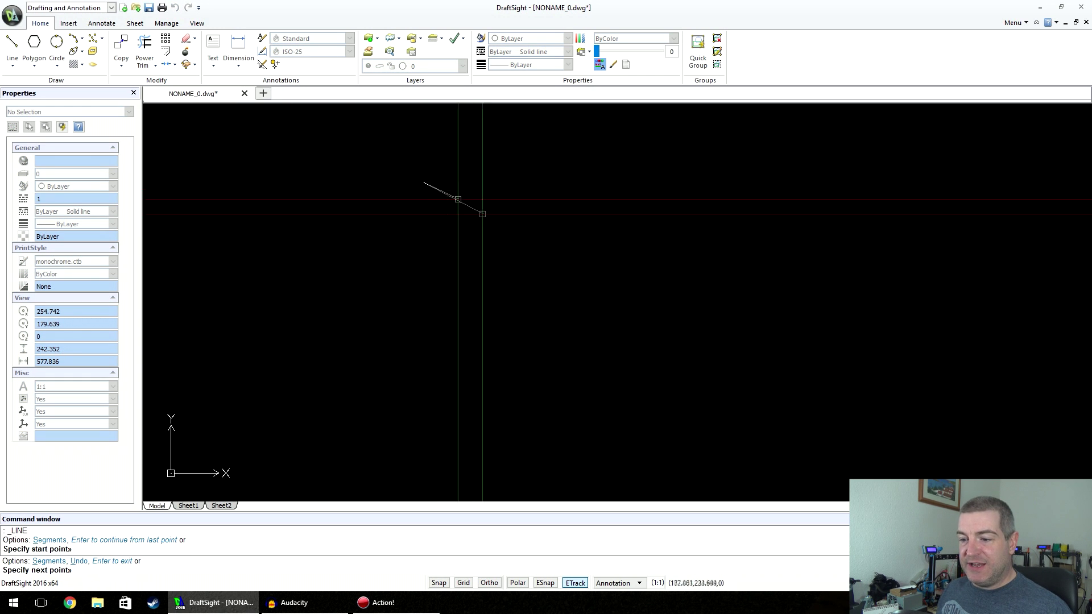
pyautogui.click(538, 169)
pyautogui.click(582, 225)
pyautogui.click(666, 158)
pyautogui.click(739, 230)
pyautogui.click(625, 331)
pyautogui.click(501, 367)
pyautogui.click(490, 268)
pyautogui.click(556, 252)
pyautogui.click(430, 205)
pyautogui.press('Return')
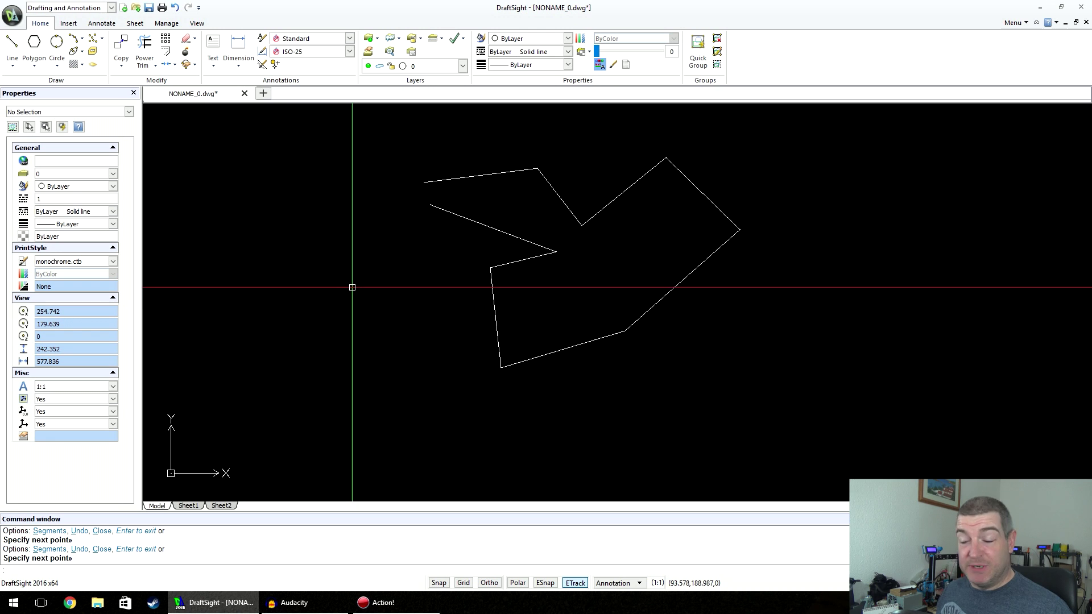
# Select the whole zigzag outline with a right-to-left crossing window and delete it.
pyautogui.click(798, 125)
pyautogui.click(392, 420)
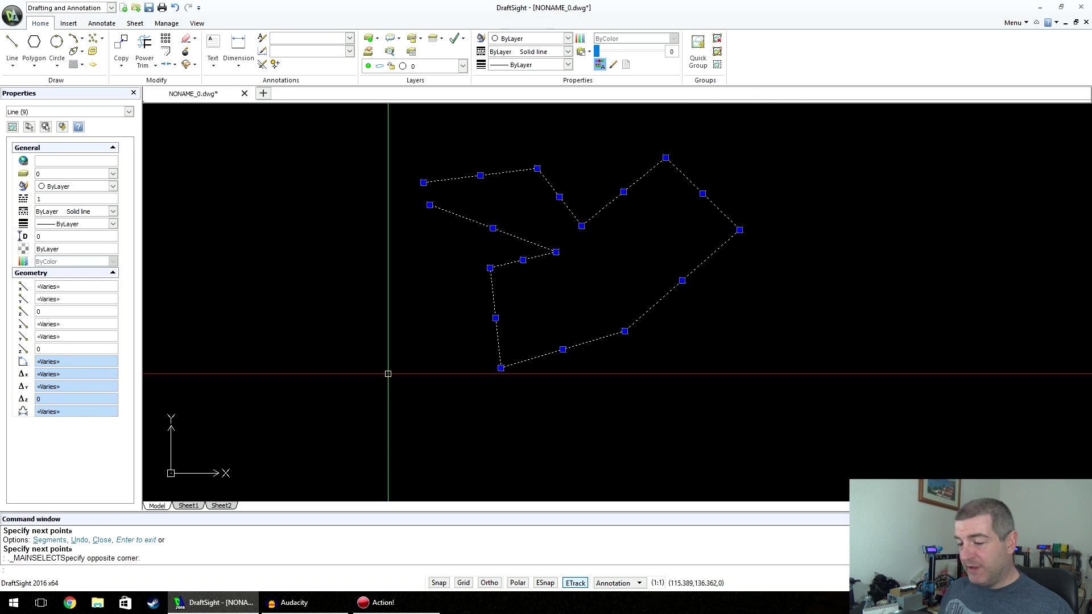
pyautogui.press('Delete')
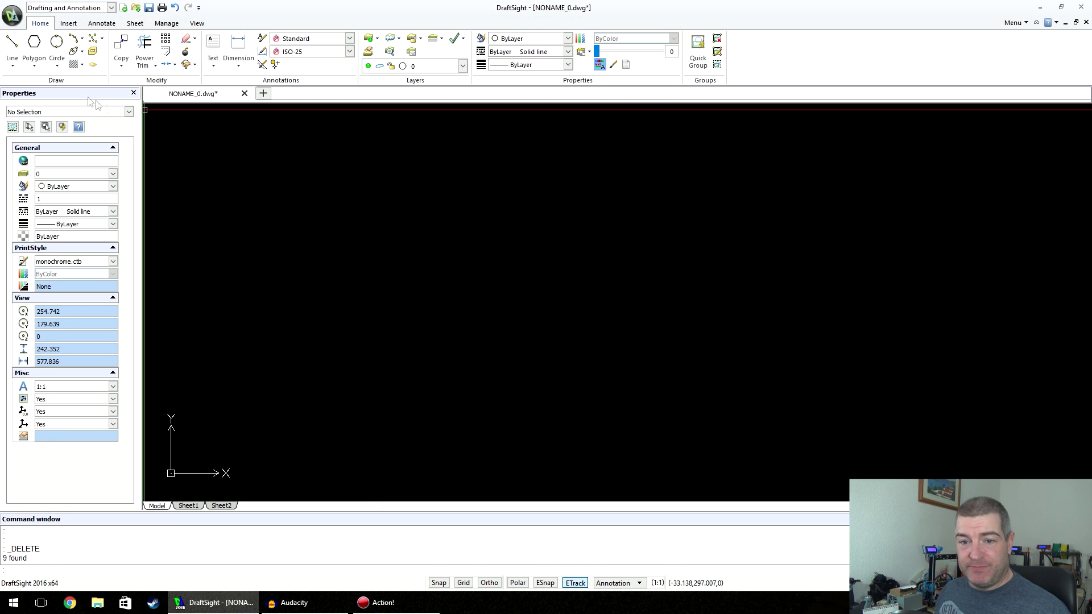
# Draw a circle near the middle of the drawing area by centre and radius, with a radius of about 48.
pyautogui.click(57, 57)
pyautogui.click(57, 58)
pyautogui.click(57, 59)
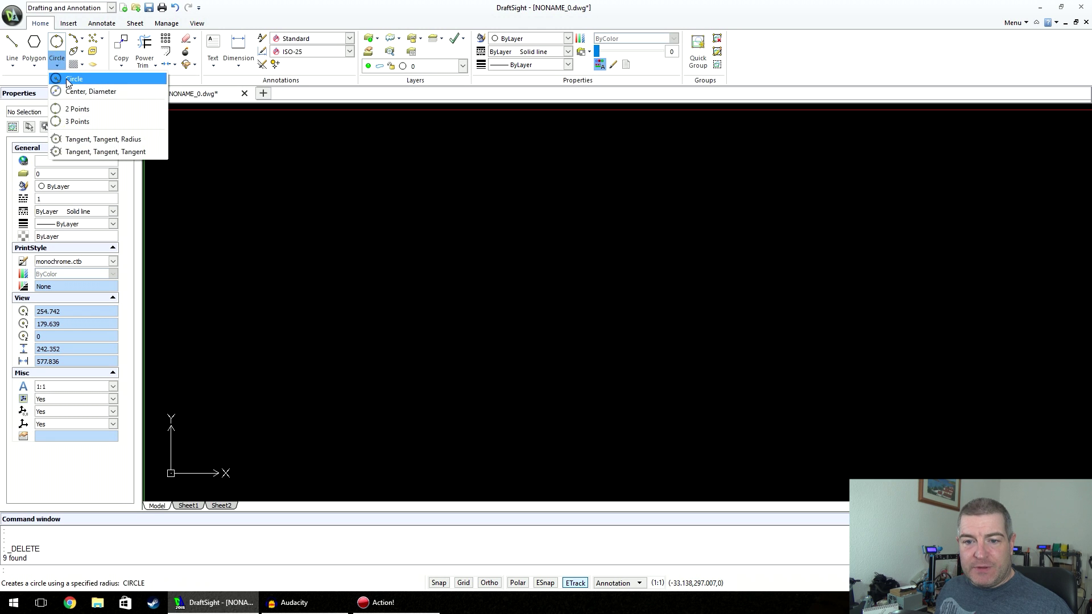
pyautogui.click(66, 78)
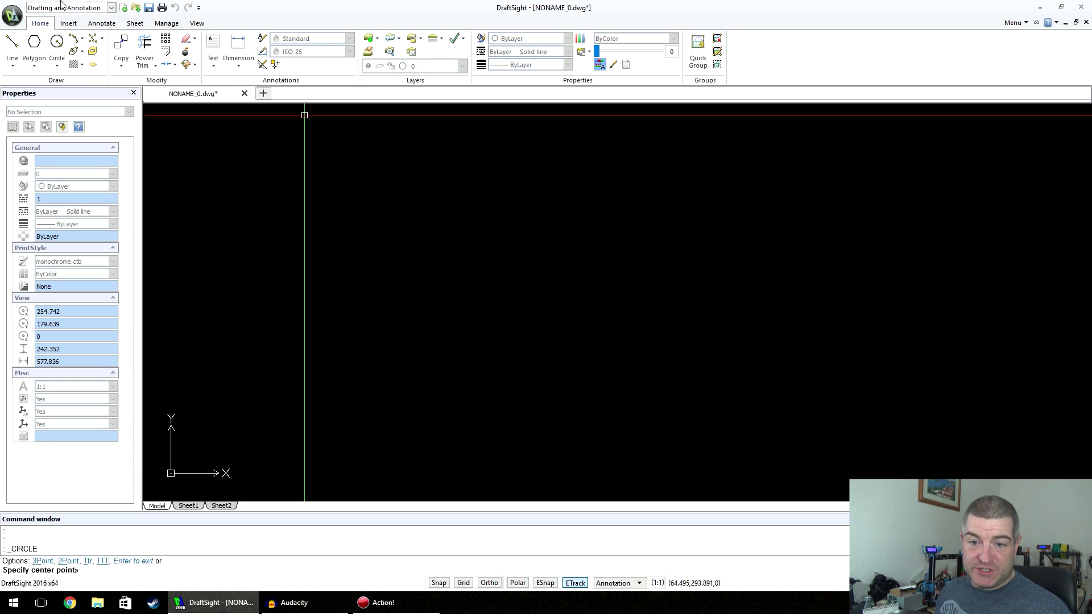
pyautogui.press('Escape')
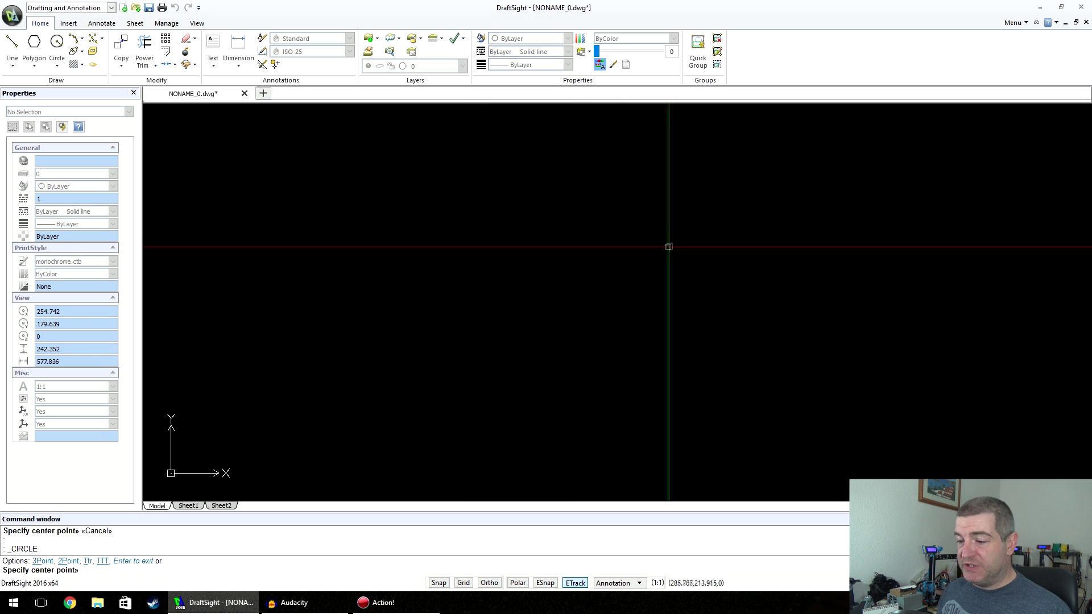
pyautogui.click(509, 255)
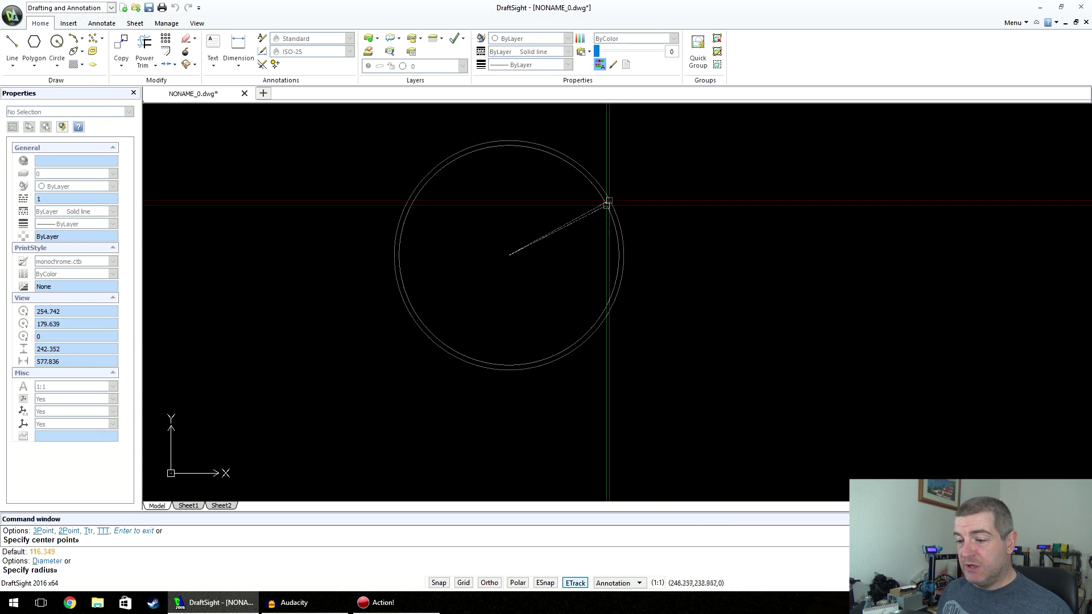
pyautogui.click(585, 229)
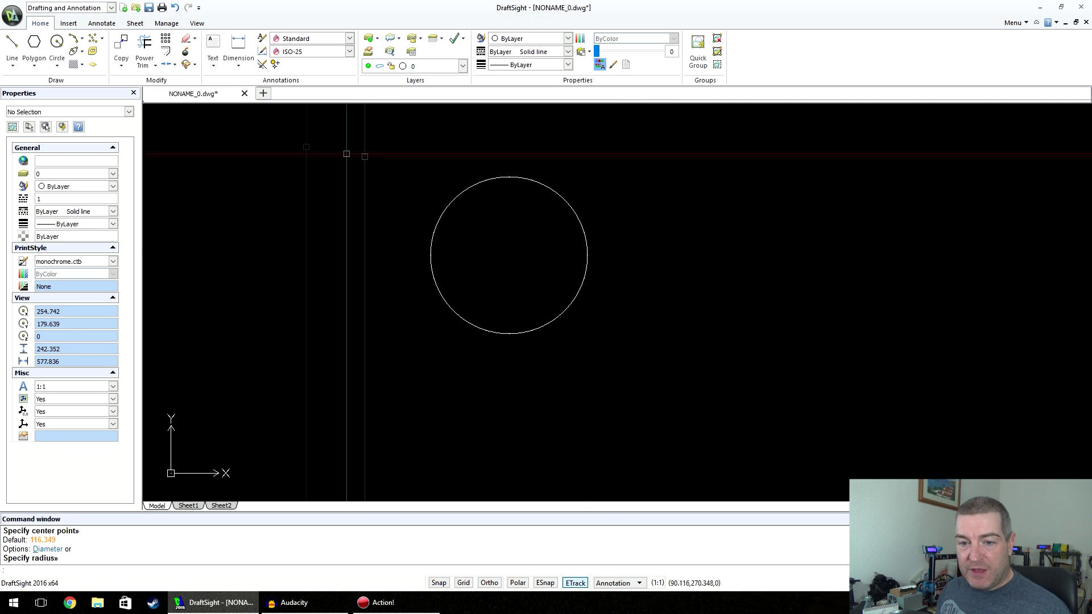
# Draw a second circle with a radius of 20 to the right of the large circle.
pyautogui.click(57, 45)
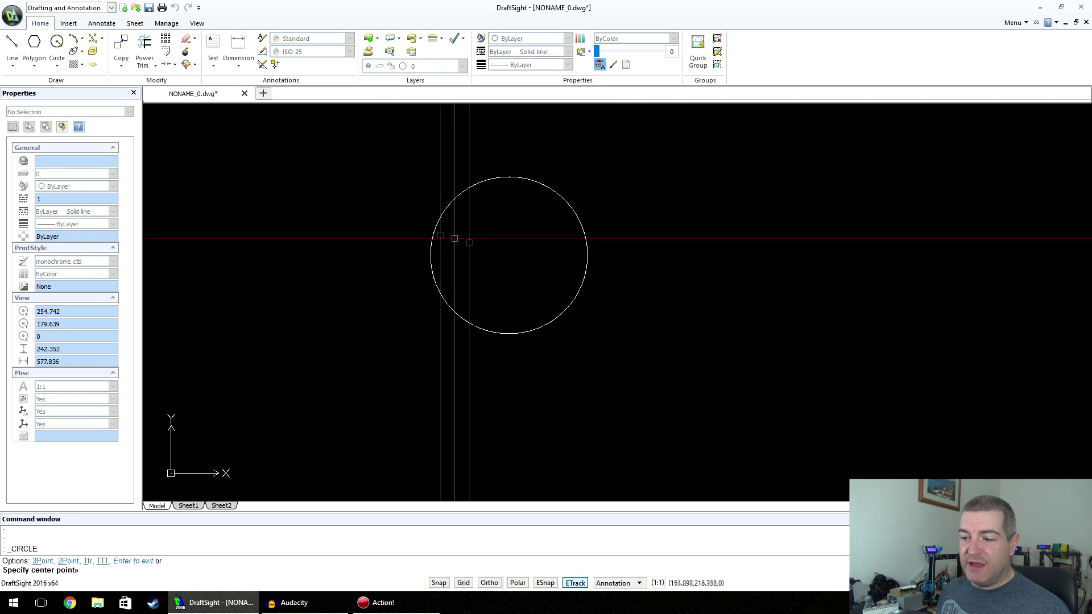
pyautogui.click(744, 274)
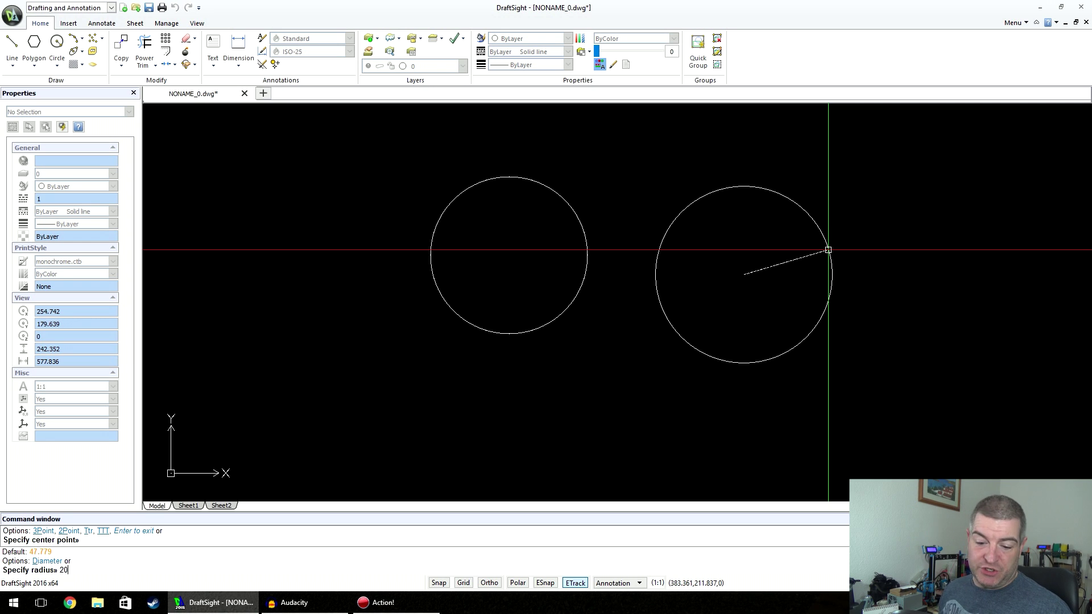
pyautogui.press('Return')
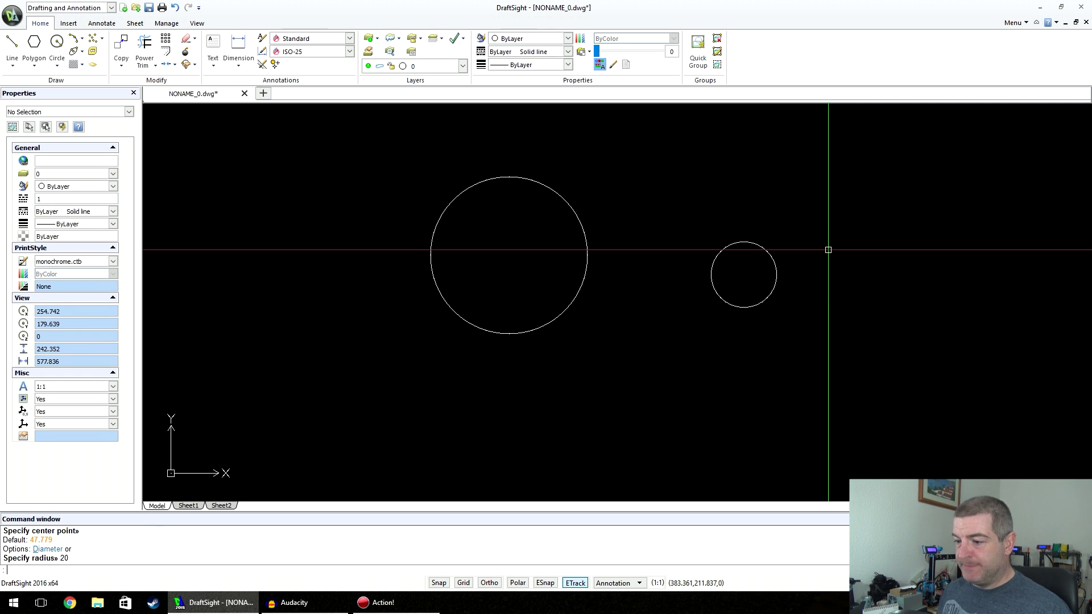
# Select the second circle to check its diameter and radius in its properties, and clear the selection.
pyautogui.click(756, 244)
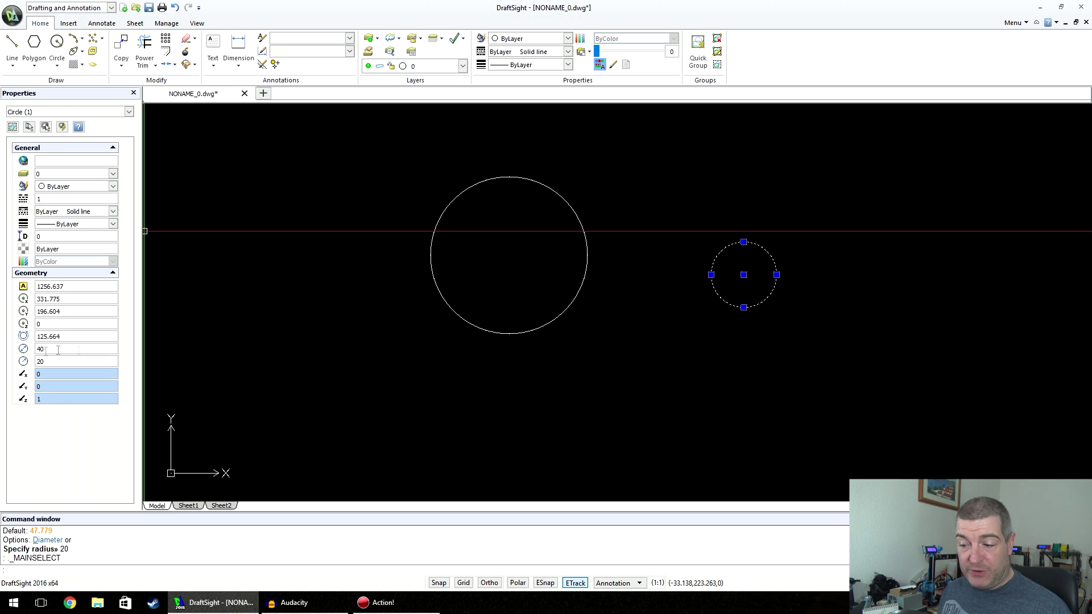
pyautogui.click(620, 330)
pyautogui.press('Escape')
pyautogui.press('Escape')
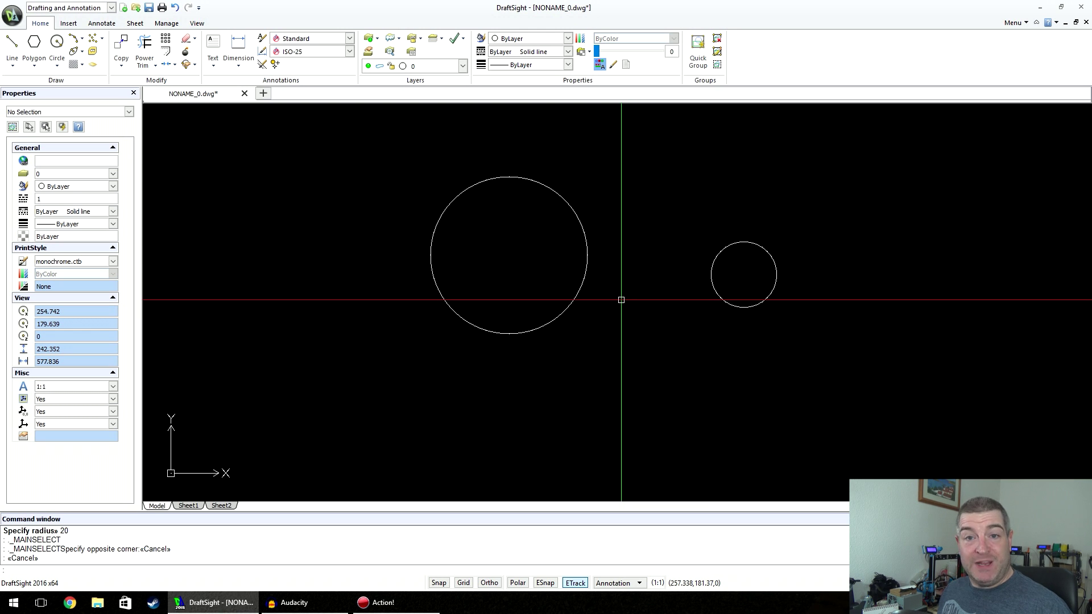
# Draw a third circle above and between the other two, using the Diameter option with a diameter of 20.
pyautogui.click(57, 43)
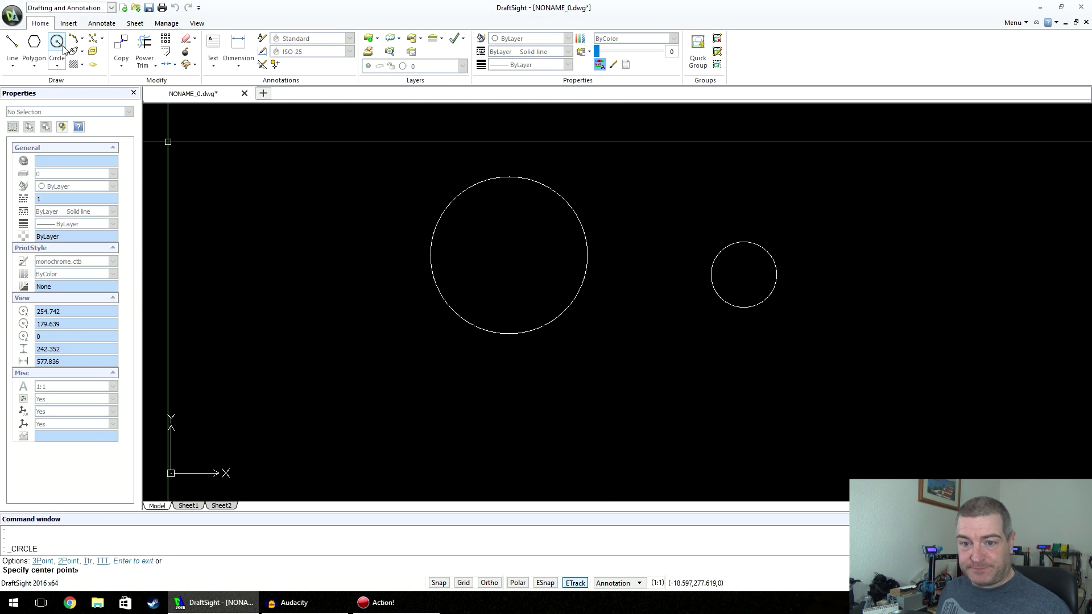
pyautogui.click(669, 169)
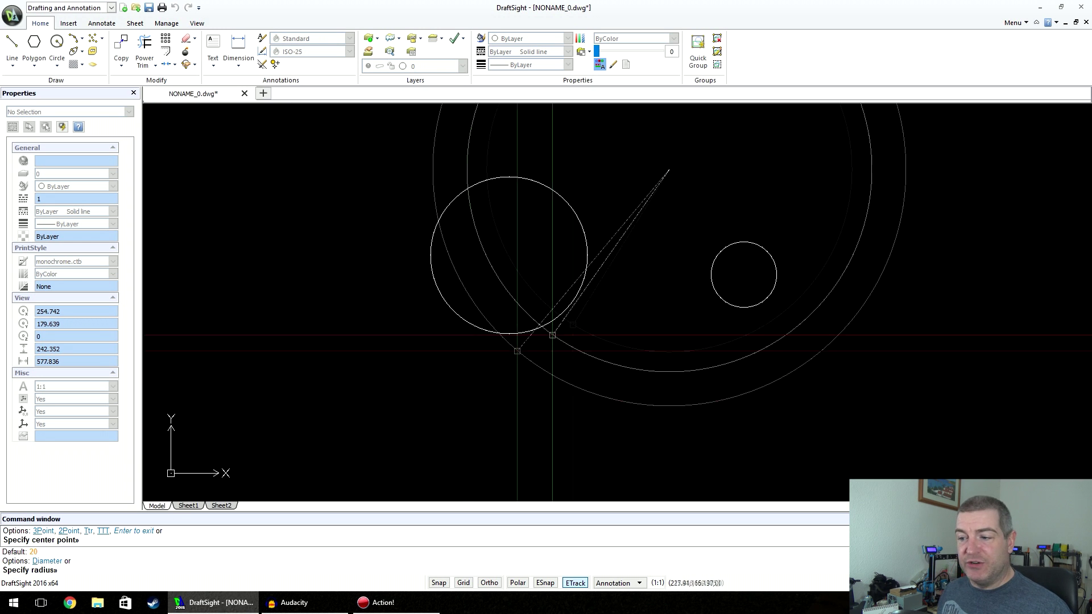
pyautogui.press('Return')
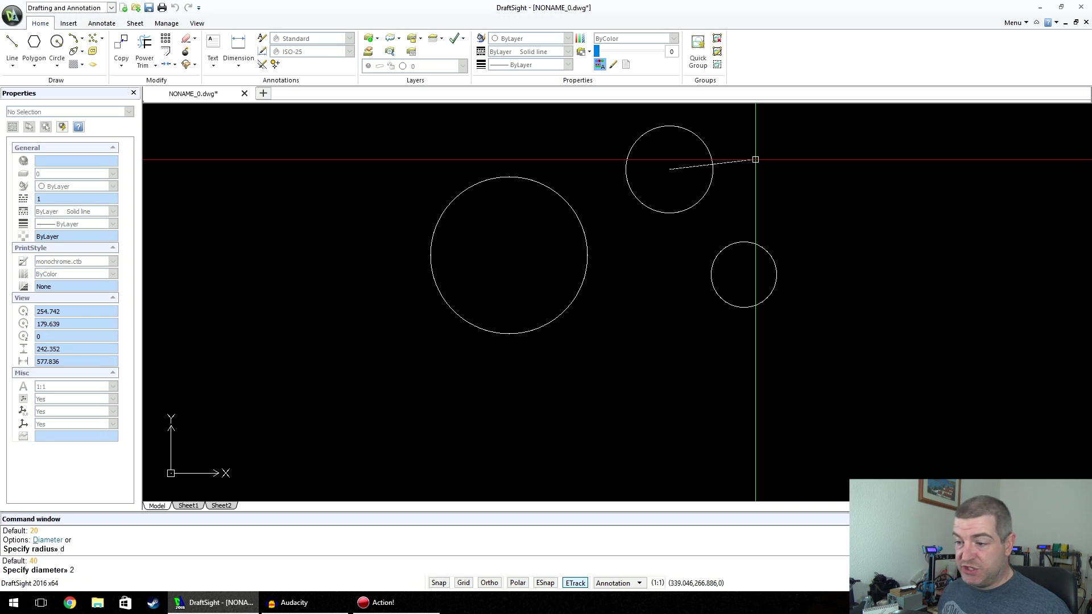
pyautogui.write('20')
pyautogui.press('Return')
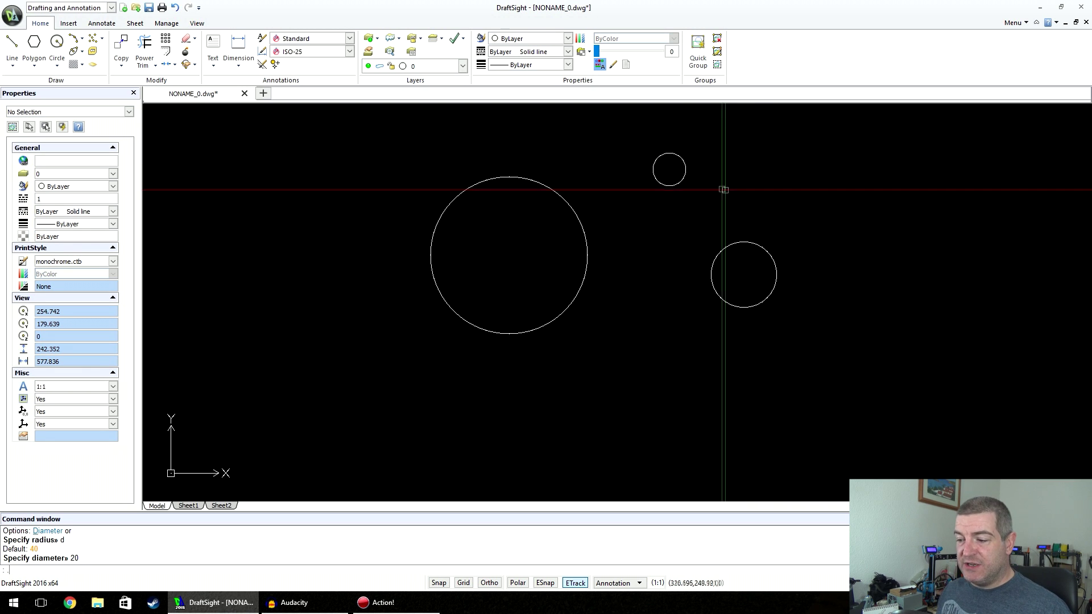
# Select the two smaller circles one after the other to compare their radius and diameter properties, and clear the selection.
pyautogui.click(745, 241)
pyautogui.click(745, 245)
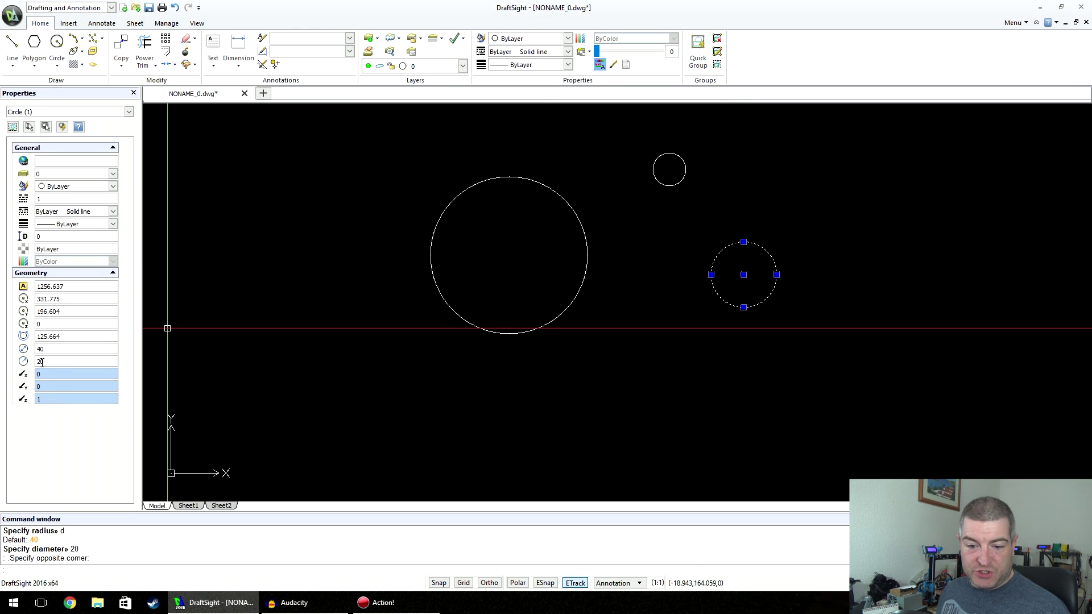
pyautogui.press('Escape')
pyautogui.click(680, 182)
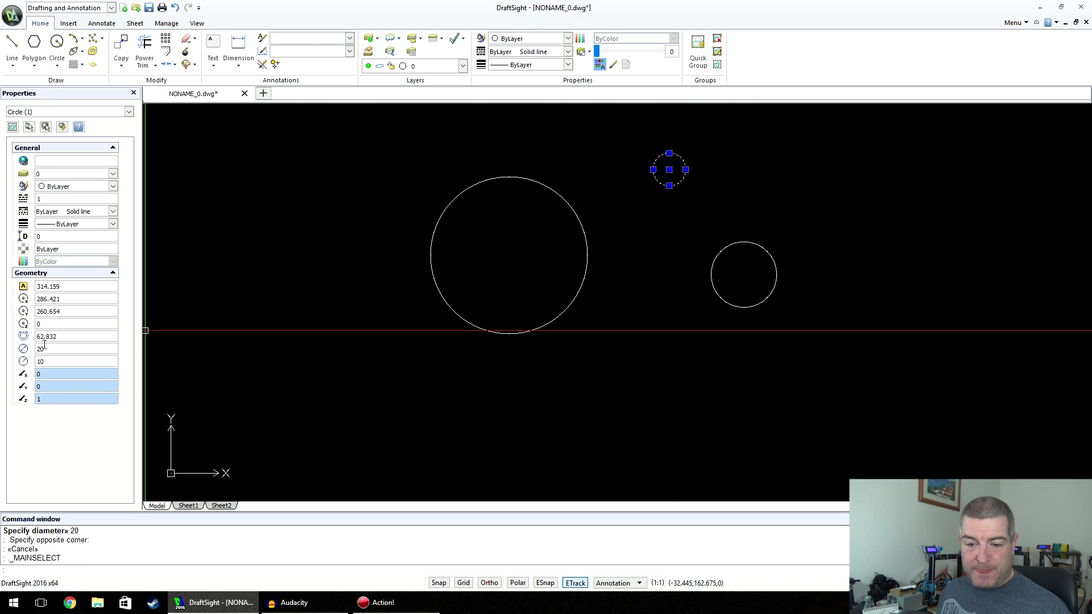
pyautogui.press('Escape')
pyautogui.press('Escape')
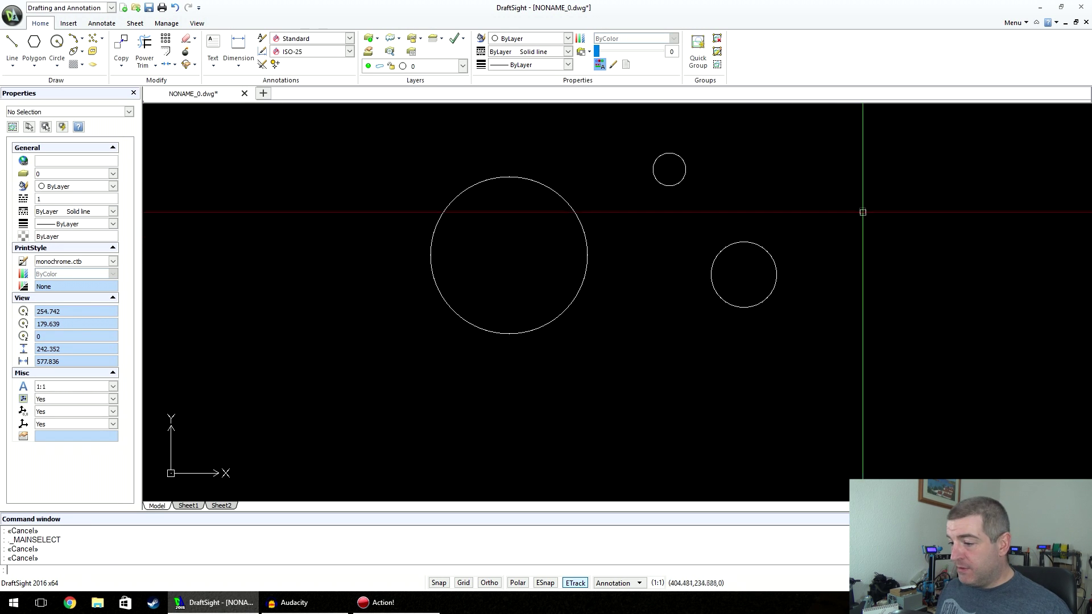
# Select the two smaller circles with a right-to-left crossing window and delete them.
pyautogui.click(839, 167)
pyautogui.click(639, 317)
pyautogui.press('Delete')
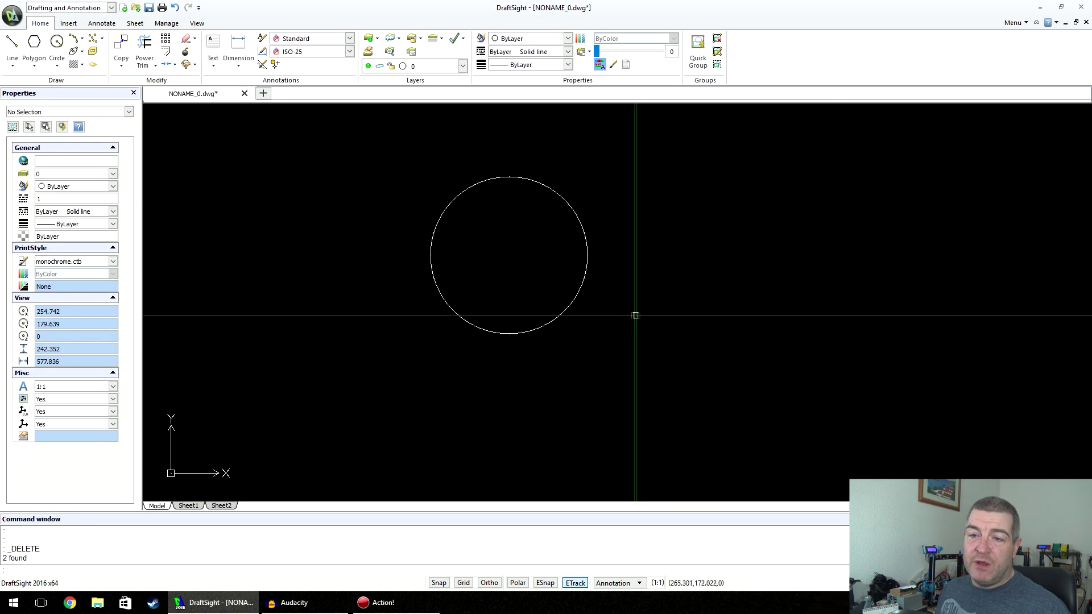
# Move the remaining circle by its centre grip to about (354, 217), and back across the drawing to about (125, 221).
pyautogui.click(559, 197)
pyautogui.click(511, 254)
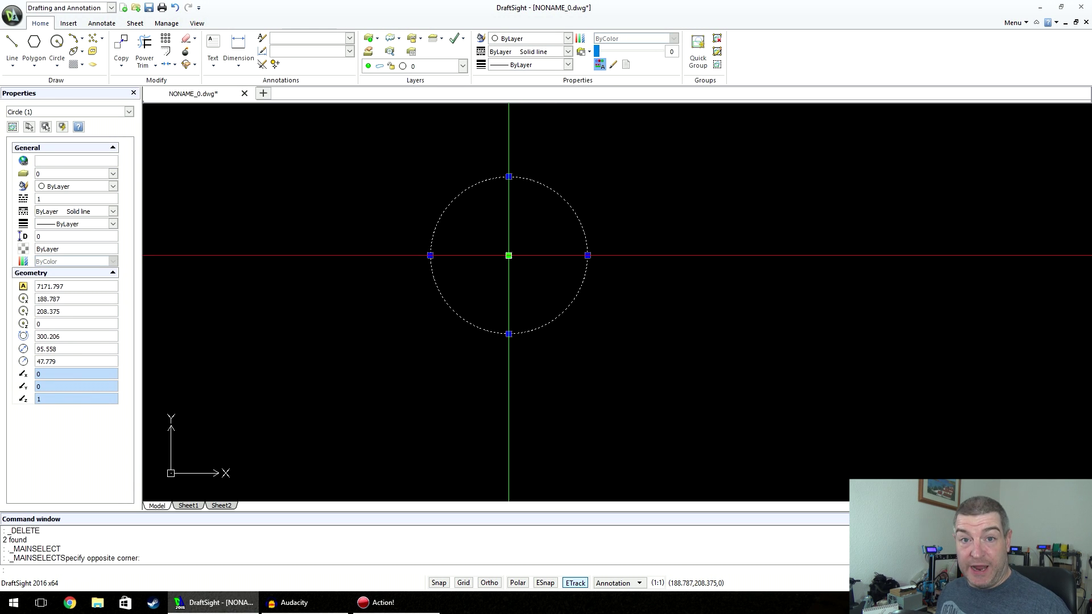
pyautogui.click(508, 256)
pyautogui.click(780, 241)
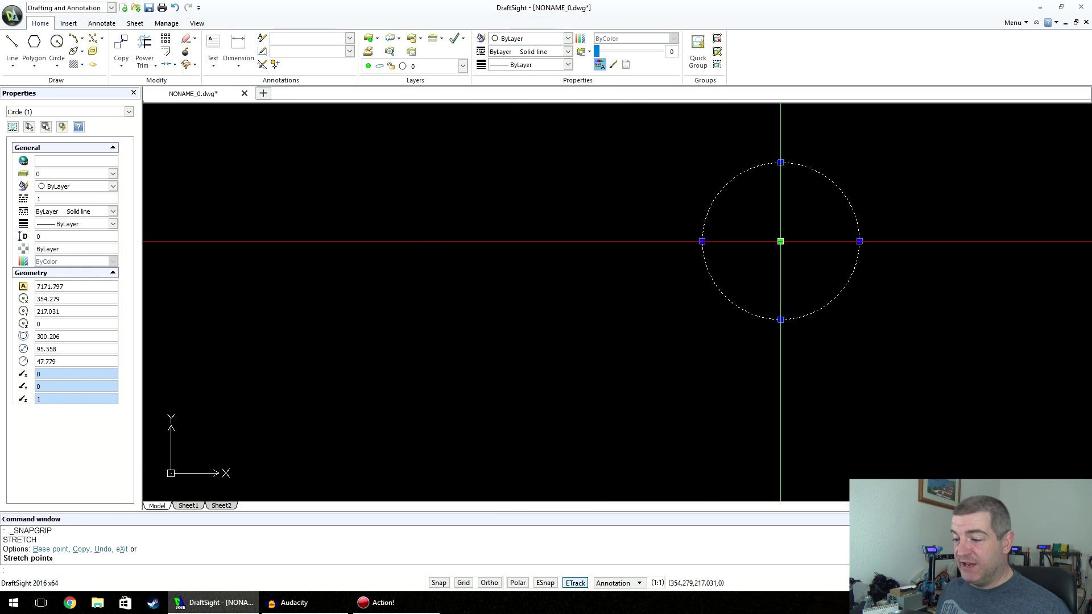
pyautogui.click(781, 241)
pyautogui.click(520, 289)
pyautogui.click(520, 290)
pyautogui.click(403, 234)
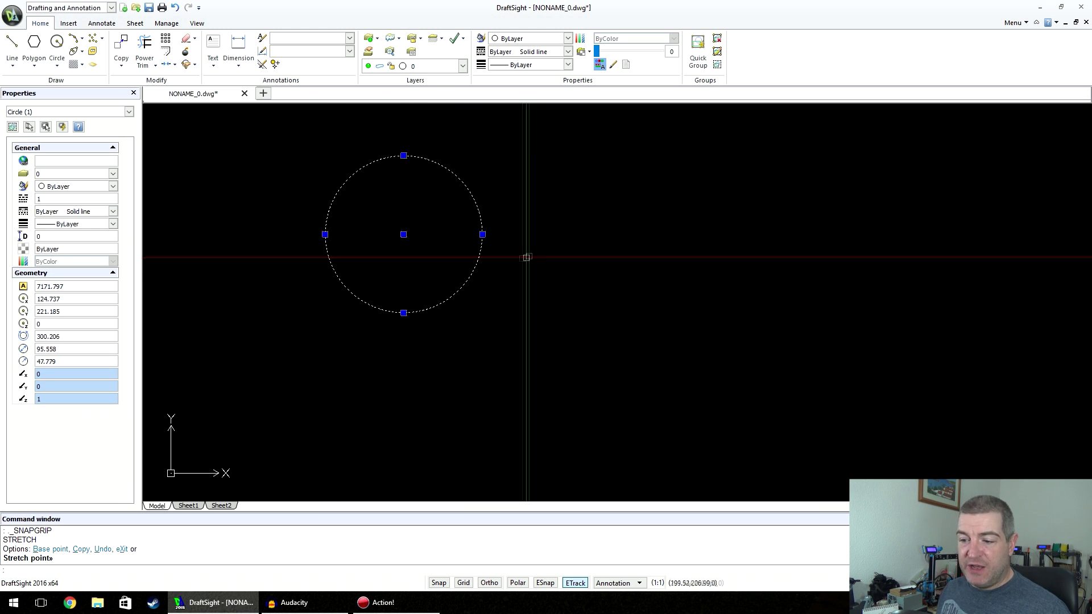
# Shrink the circle by its right-hand quadrant grip to a radius of about 19, and delete the circle.
pyautogui.click(482, 235)
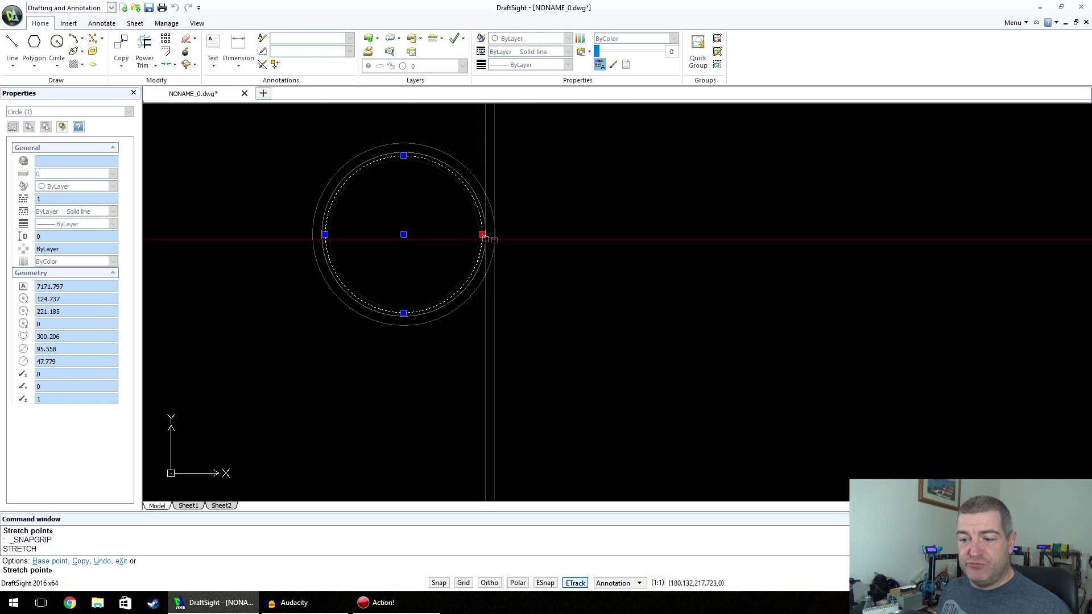
pyautogui.click(435, 232)
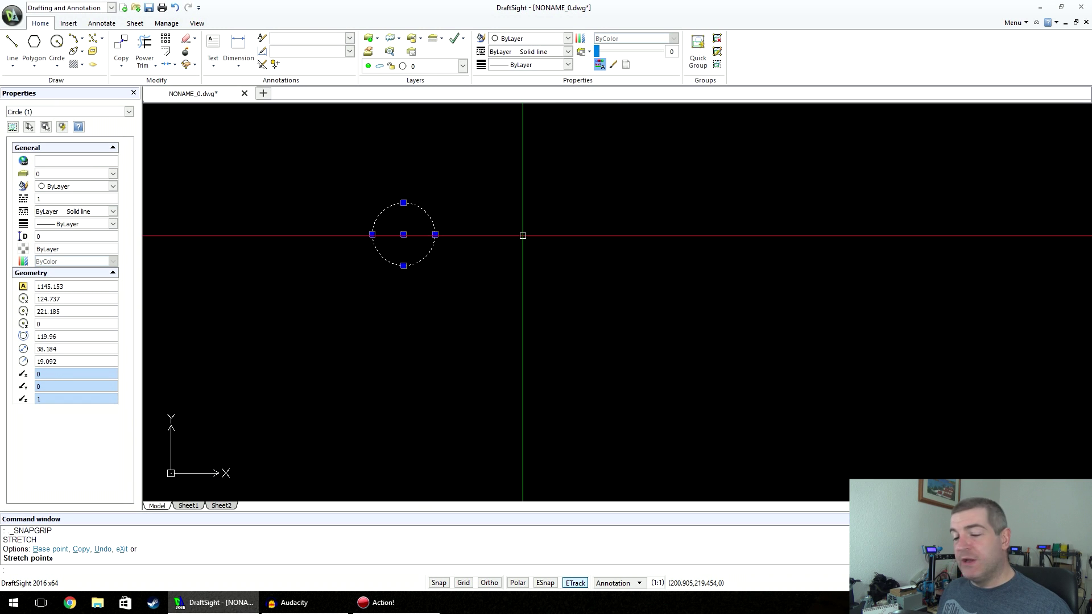
pyautogui.press('Delete')
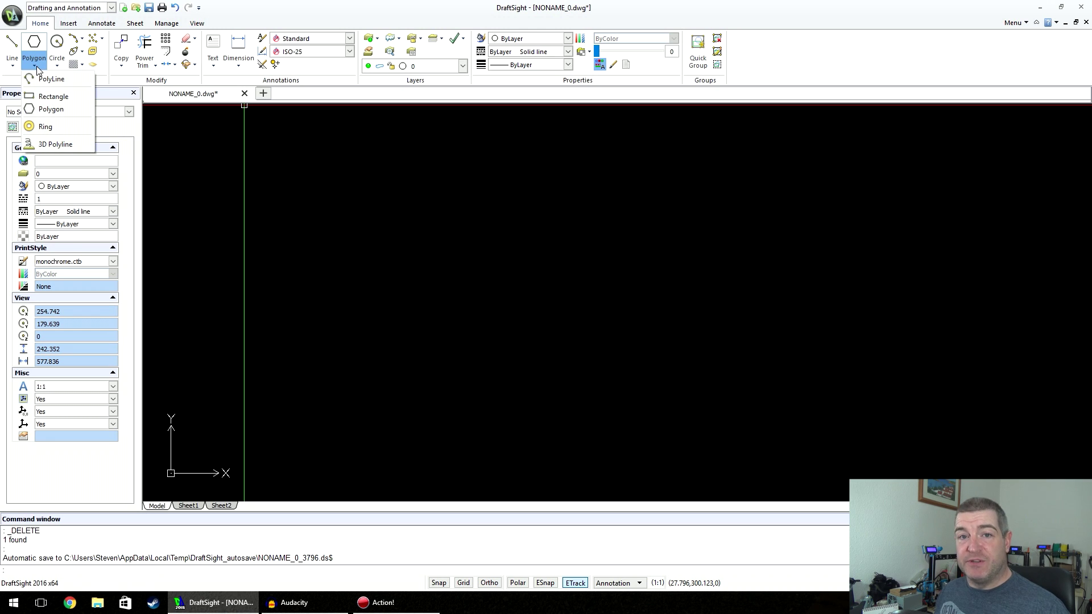
# Draw an open zigzag polyline of eight segments starting at about (83, 163), select it as one object and delete it.
pyautogui.click(50, 79)
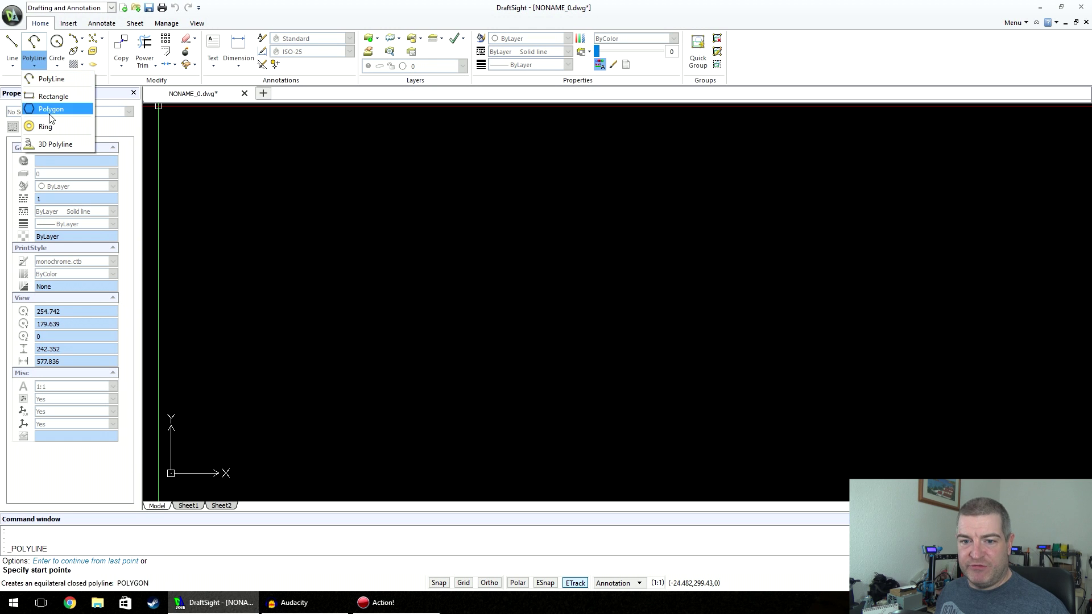
pyautogui.click(34, 47)
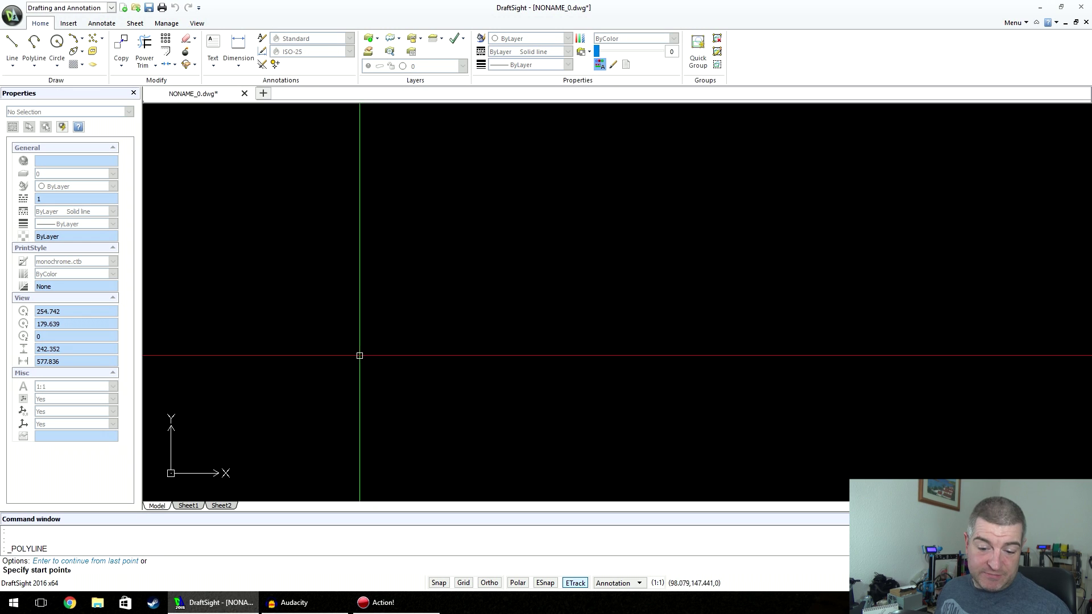
pyautogui.click(35, 44)
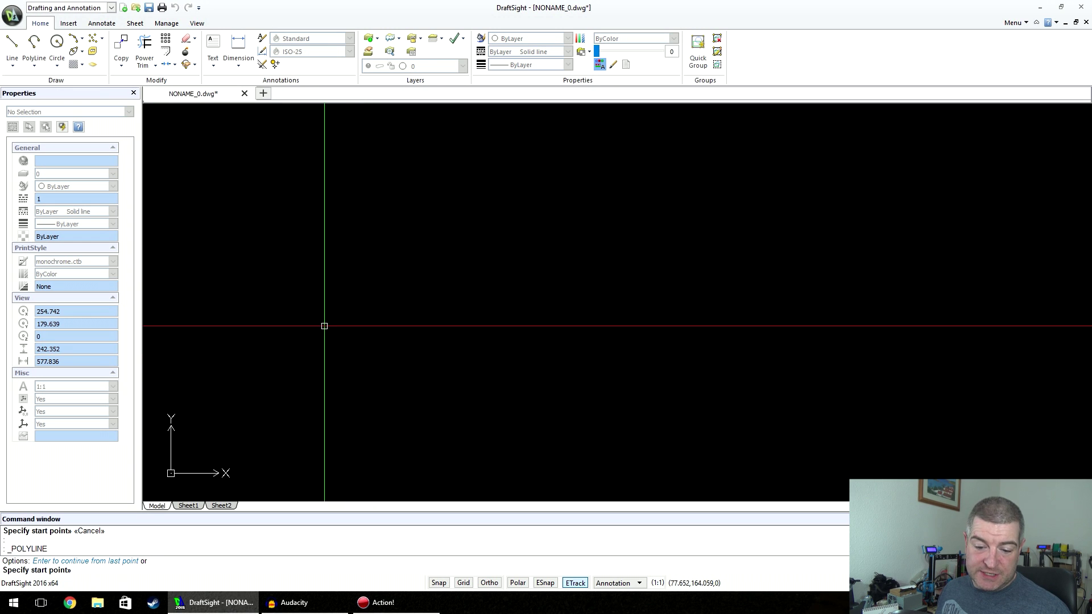
pyautogui.click(336, 330)
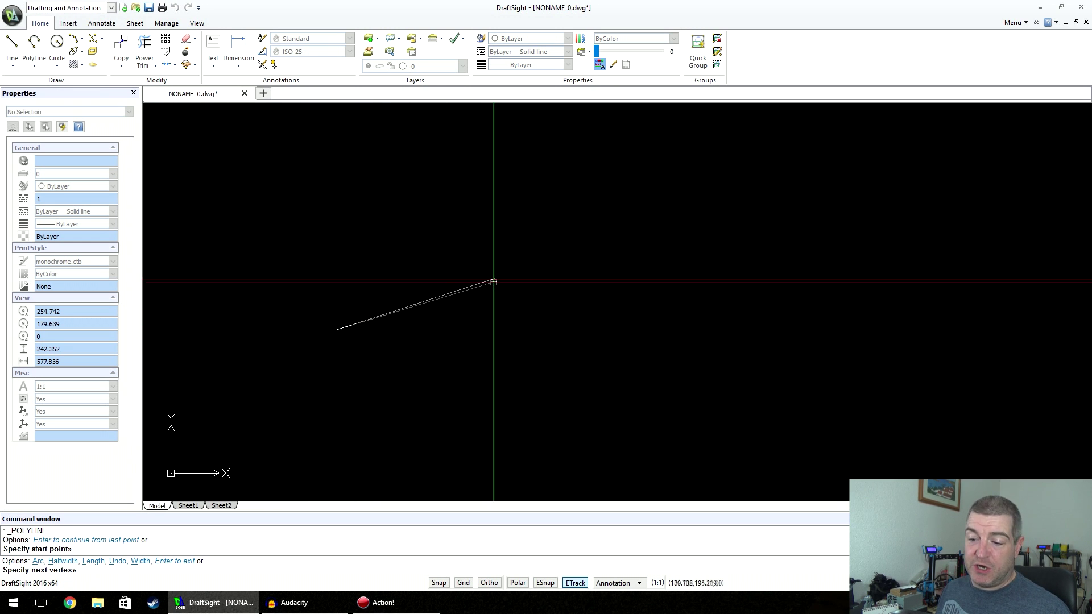
pyautogui.click(411, 191)
pyautogui.click(571, 275)
pyautogui.click(669, 169)
pyautogui.click(786, 233)
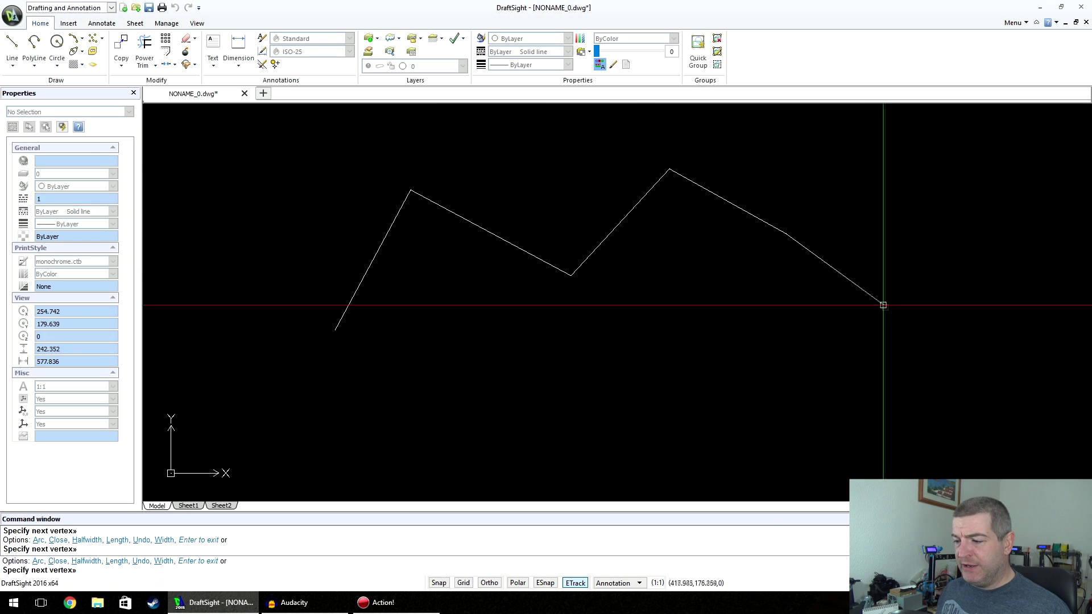
pyautogui.click(765, 351)
pyautogui.click(637, 339)
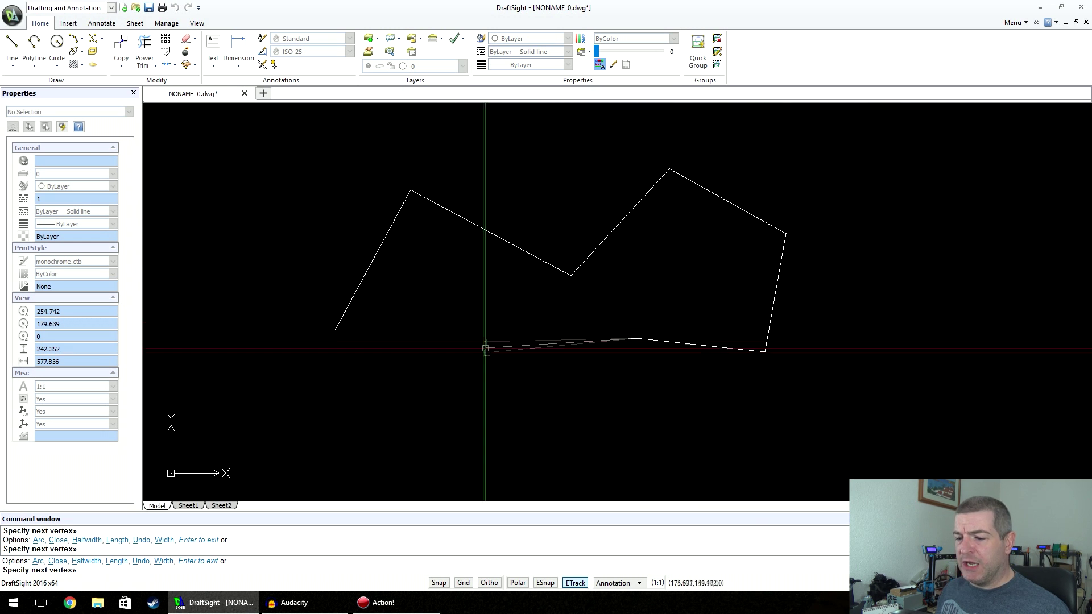
pyautogui.click(580, 381)
pyautogui.click(444, 324)
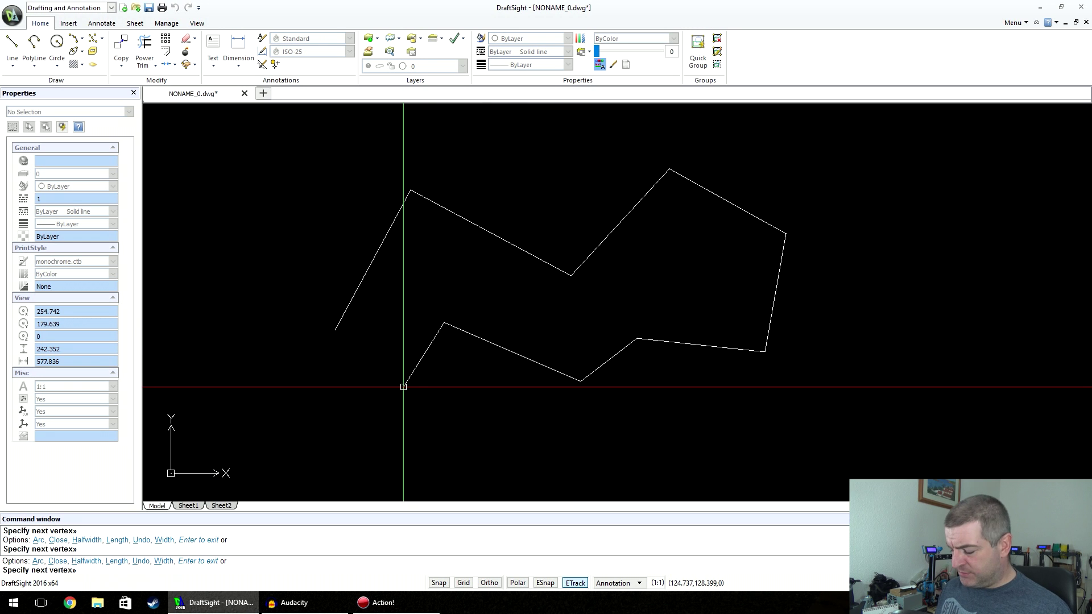
pyautogui.press('Return')
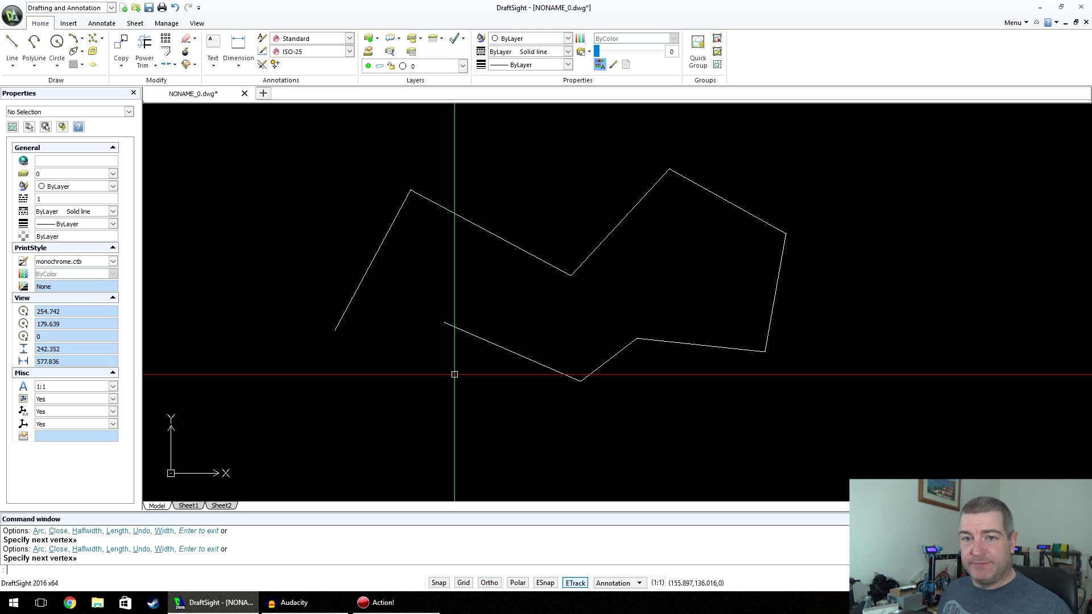
pyautogui.click(387, 229)
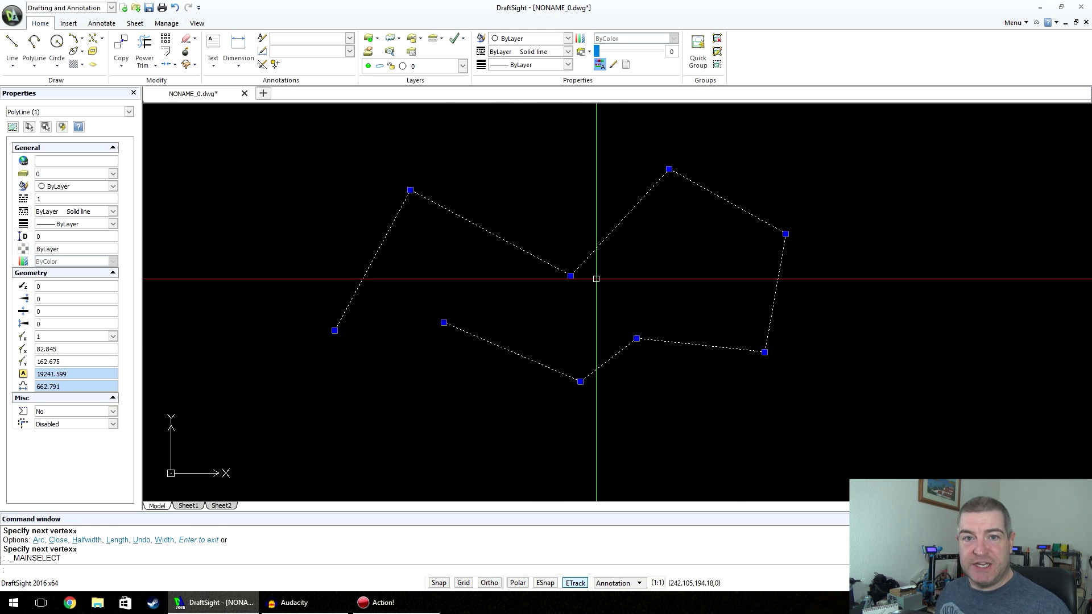
pyautogui.press('Delete')
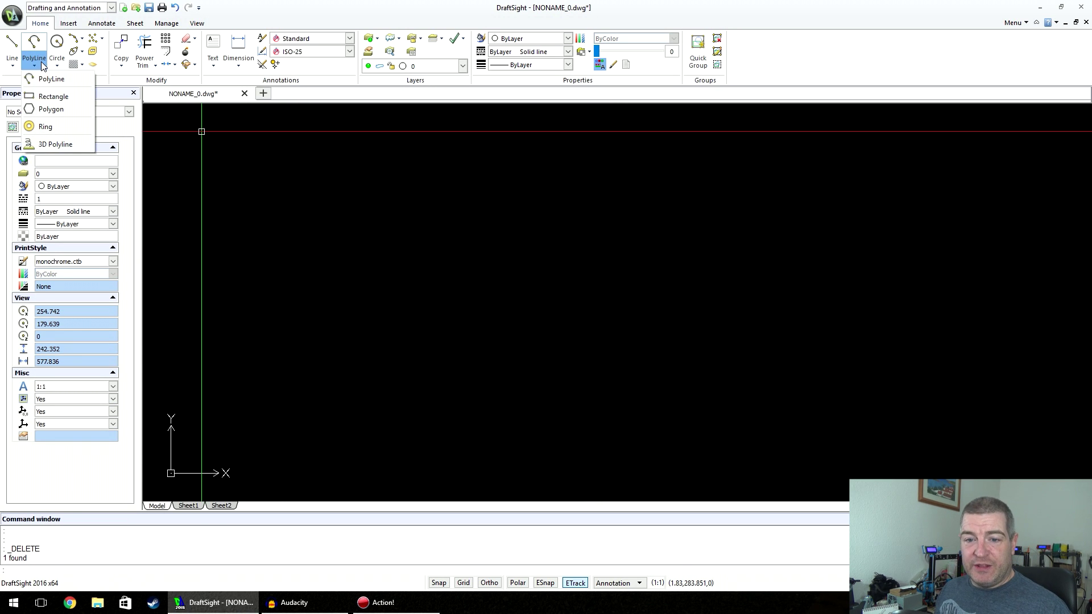
# Draw a rectangle from about (116, 257) with a perimeter of about 595, and delete it.
pyautogui.click(57, 96)
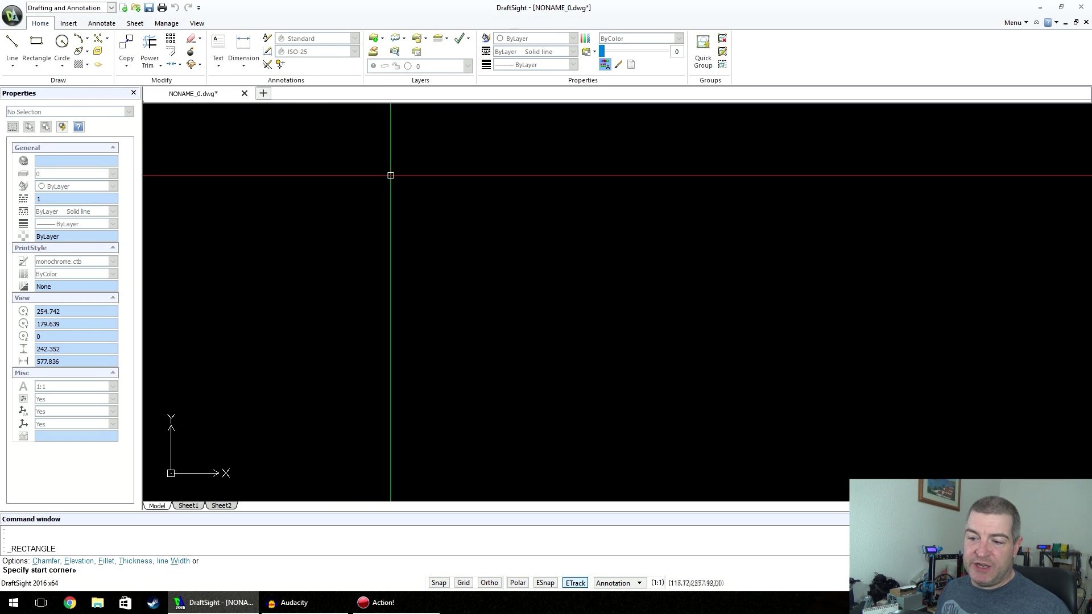
pyautogui.click(715, 339)
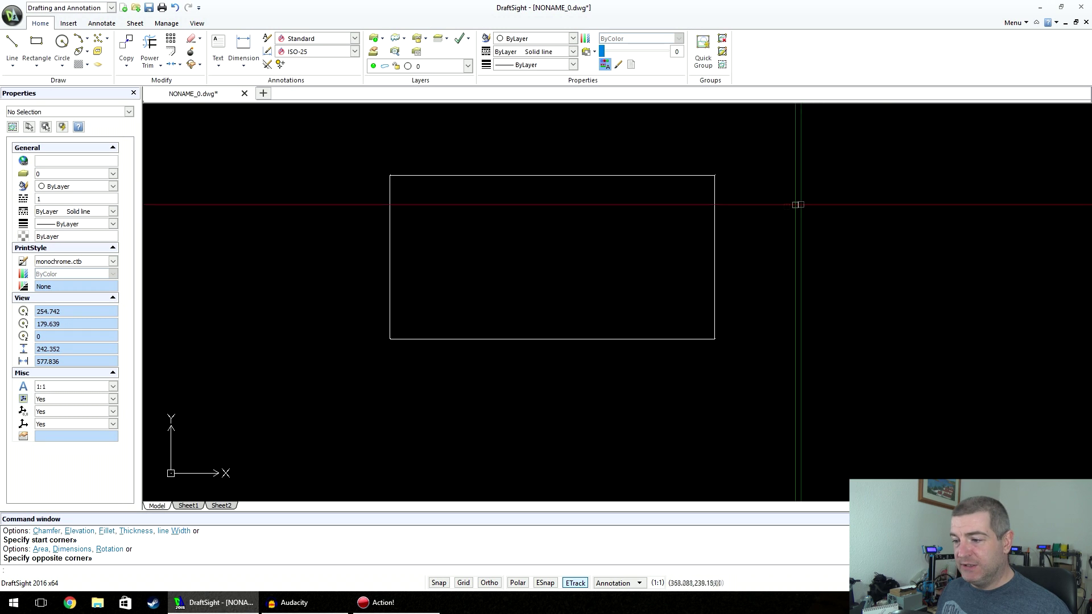
pyautogui.click(714, 219)
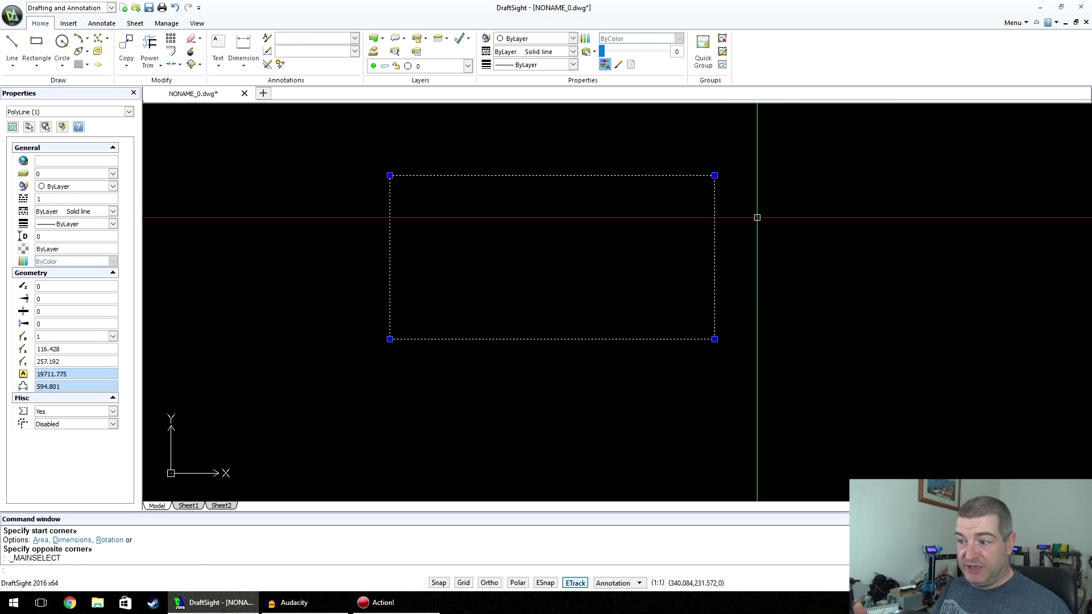
pyautogui.press('Delete')
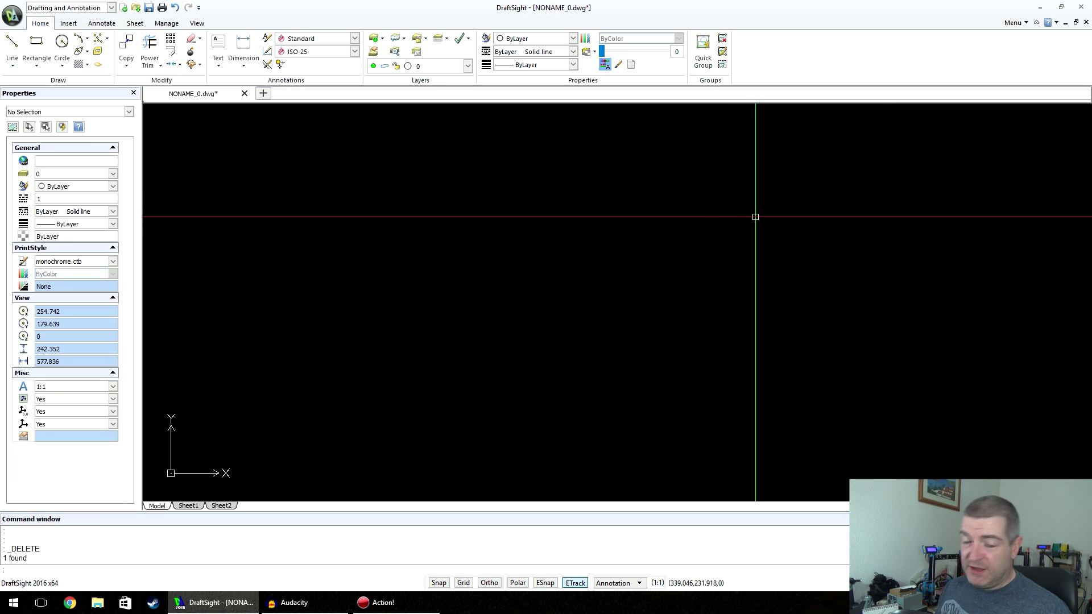
# Draw a six-sided polygon centred near (200, 201) with the Corner distance option, placing one corner at about (147, 201).
pyautogui.click(37, 66)
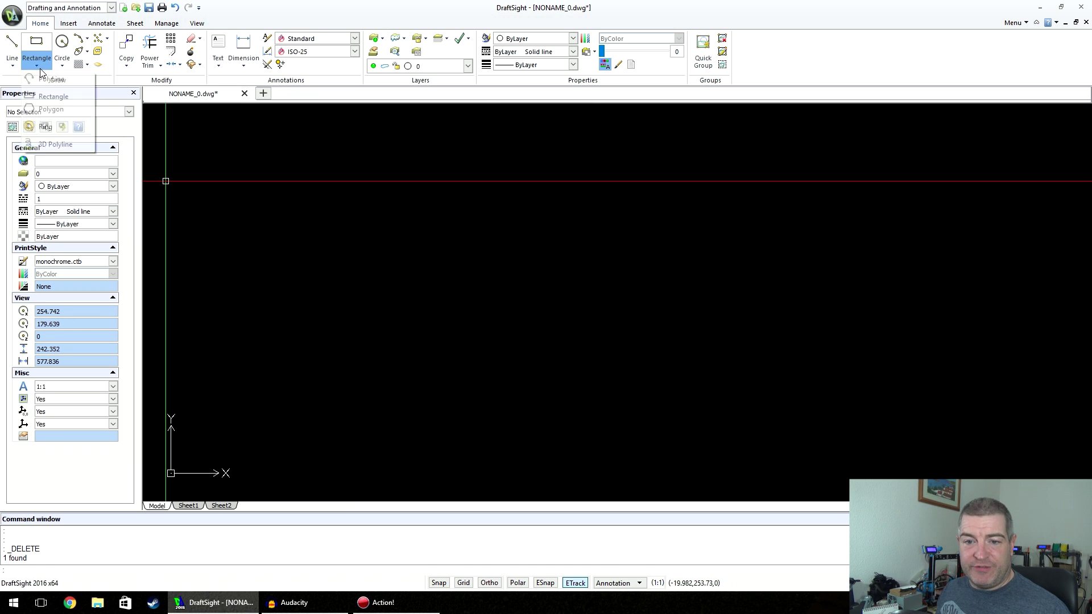
pyautogui.click(51, 109)
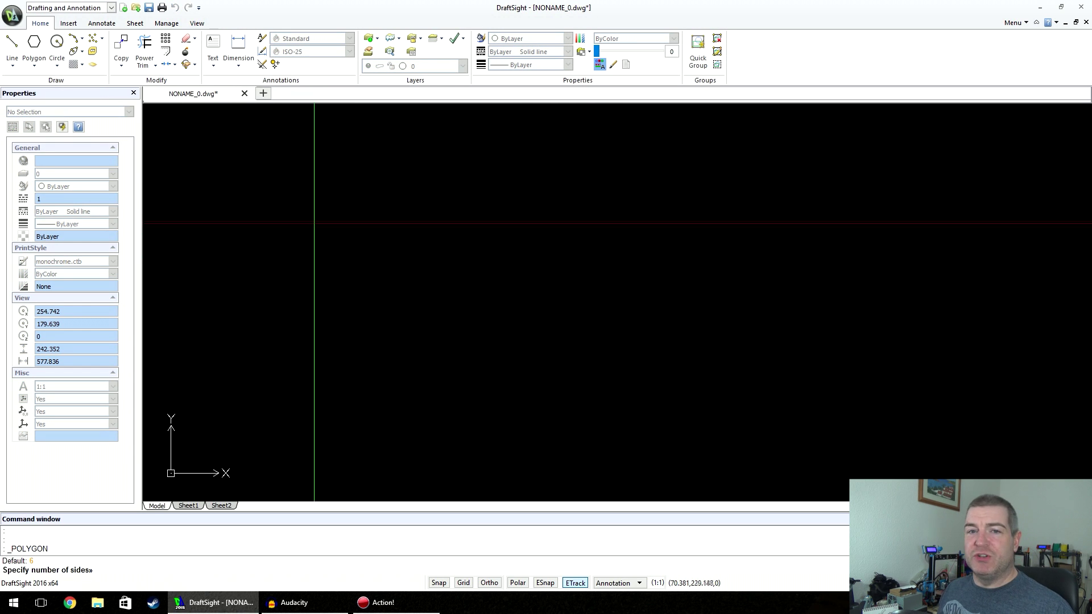
pyautogui.click(34, 46)
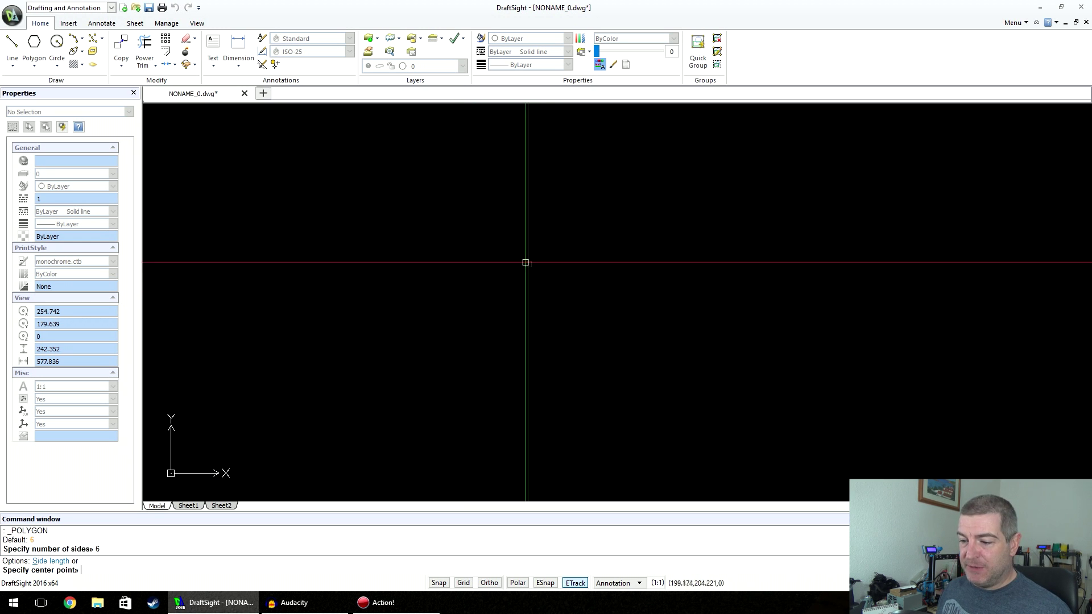
pyautogui.click(527, 264)
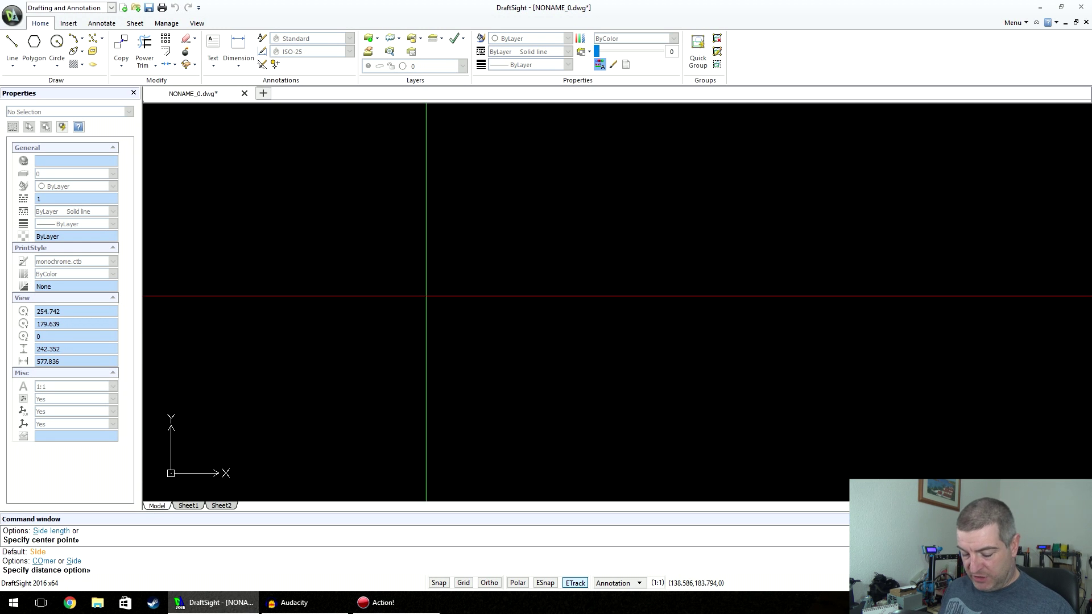
pyautogui.press('Return')
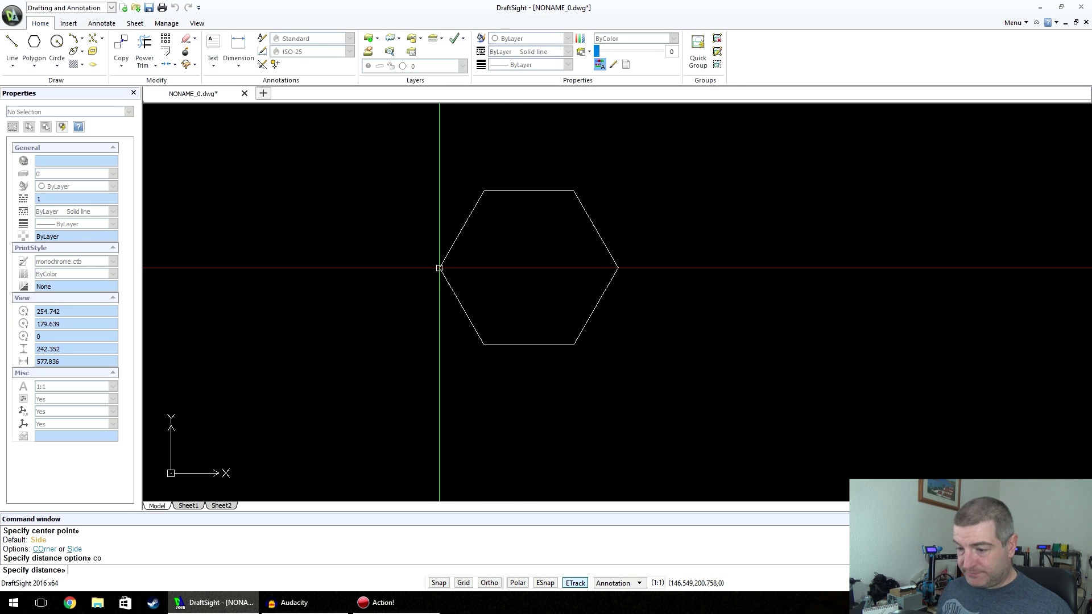
pyautogui.click(439, 268)
# Draw a second six-sided polygon to the right of the first with the Side distance option, with a perimeter of about 446.
pyautogui.click(36, 45)
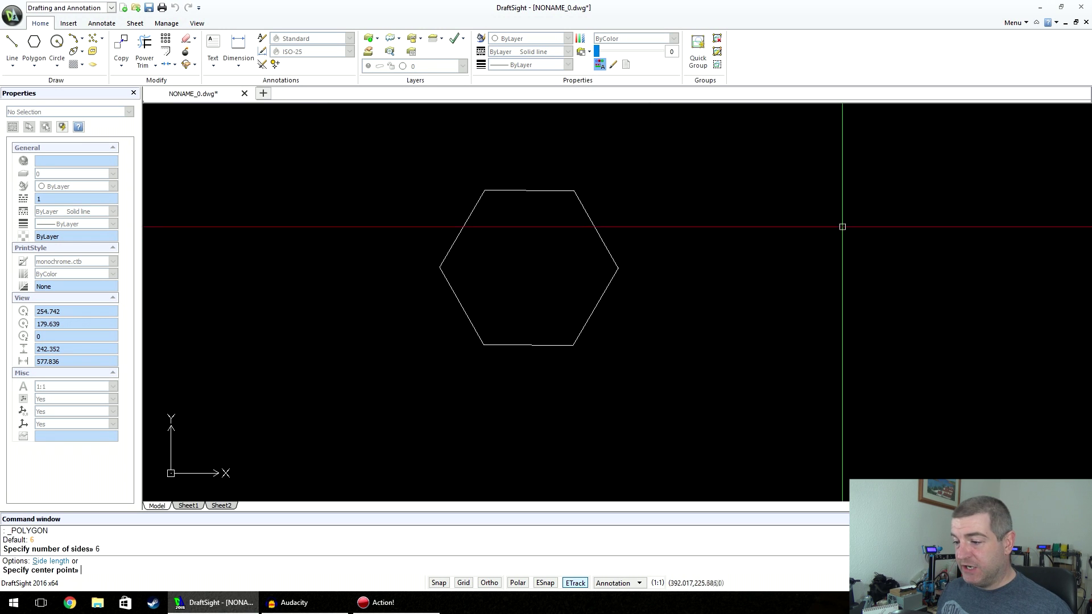
pyautogui.click(804, 264)
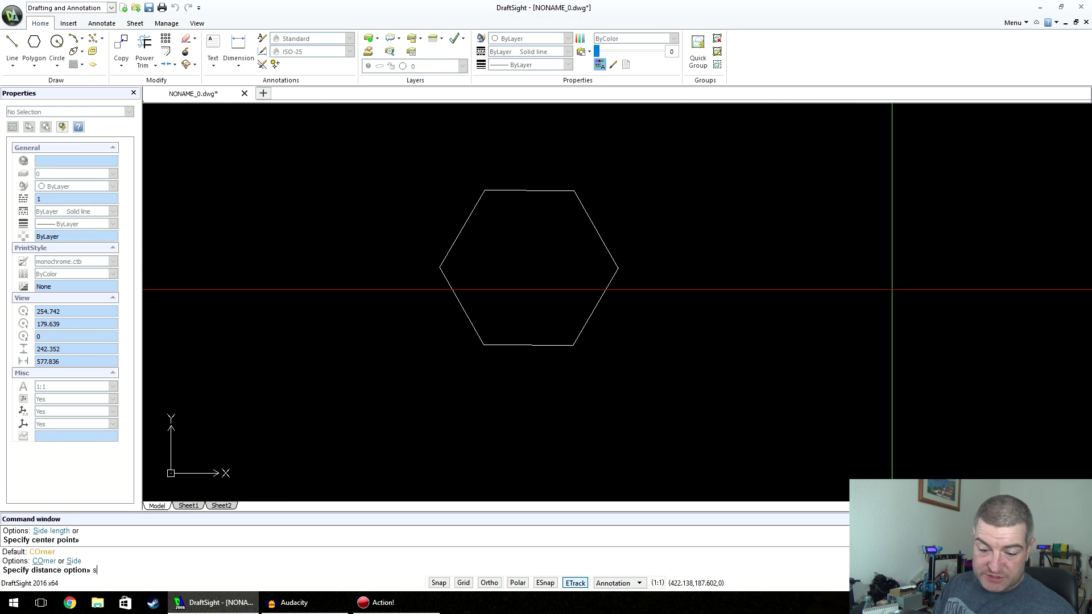
pyautogui.write('s')
pyautogui.press('Return')
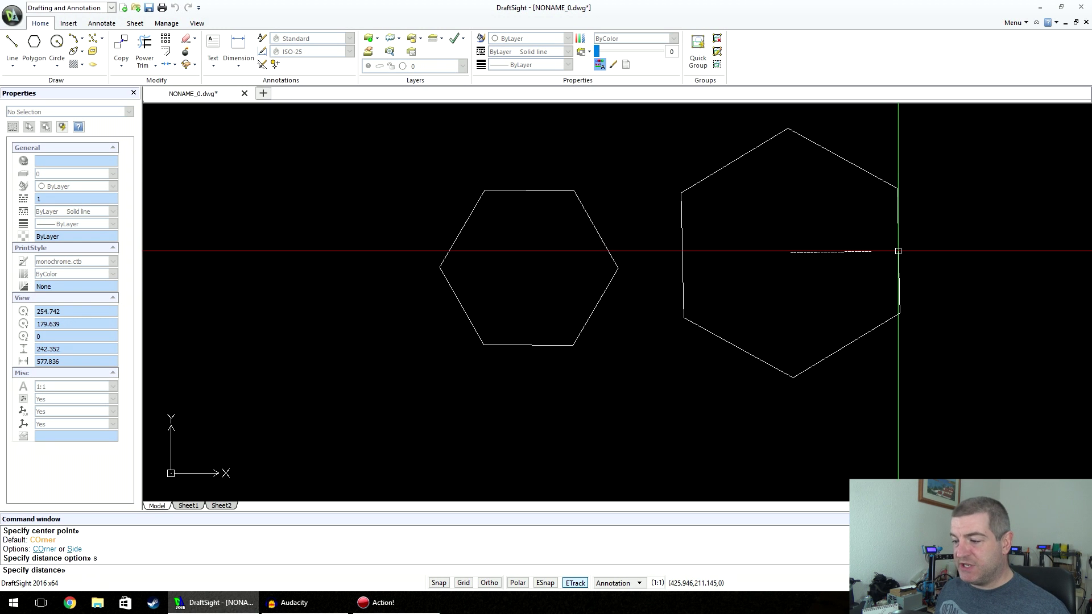
pyautogui.click(897, 247)
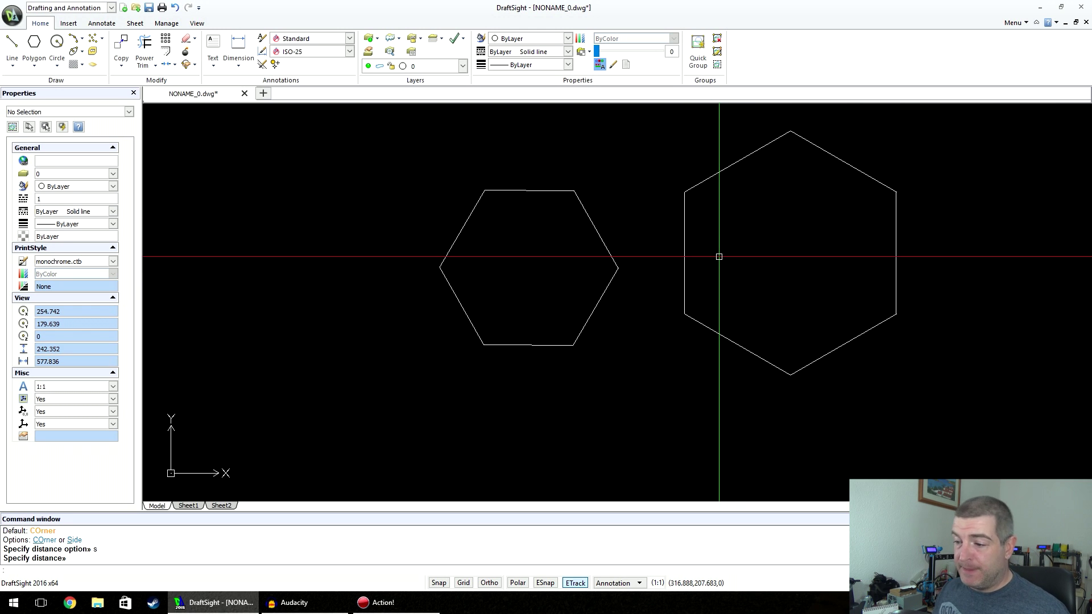
# Select both hexagons, picking the larger one directly and adding the smaller one with a crossing window, to inspect their grips.
pyautogui.click(695, 189)
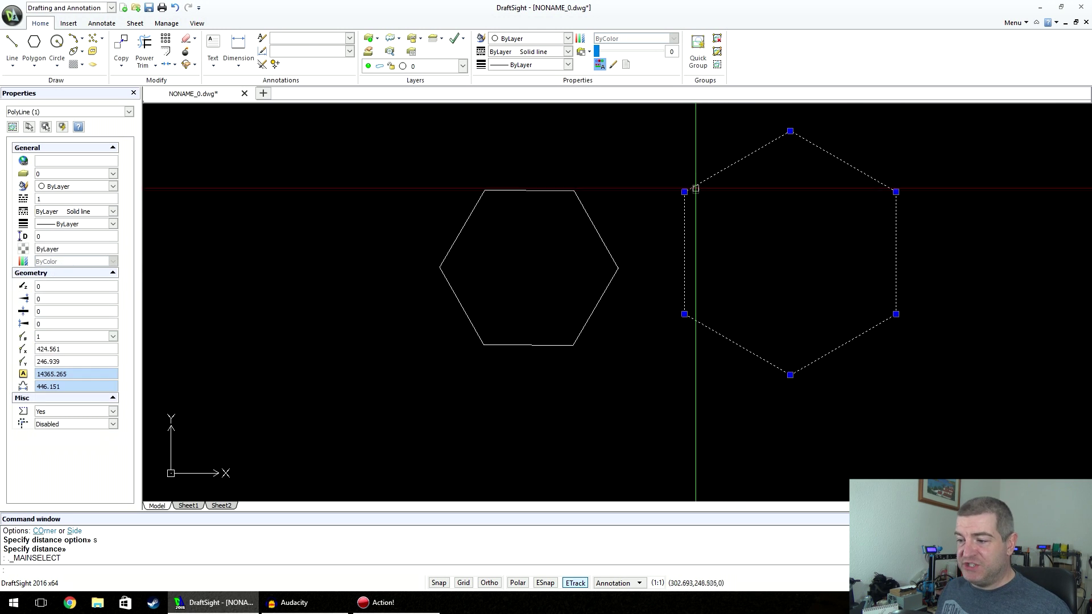
pyautogui.click(566, 188)
pyautogui.click(523, 218)
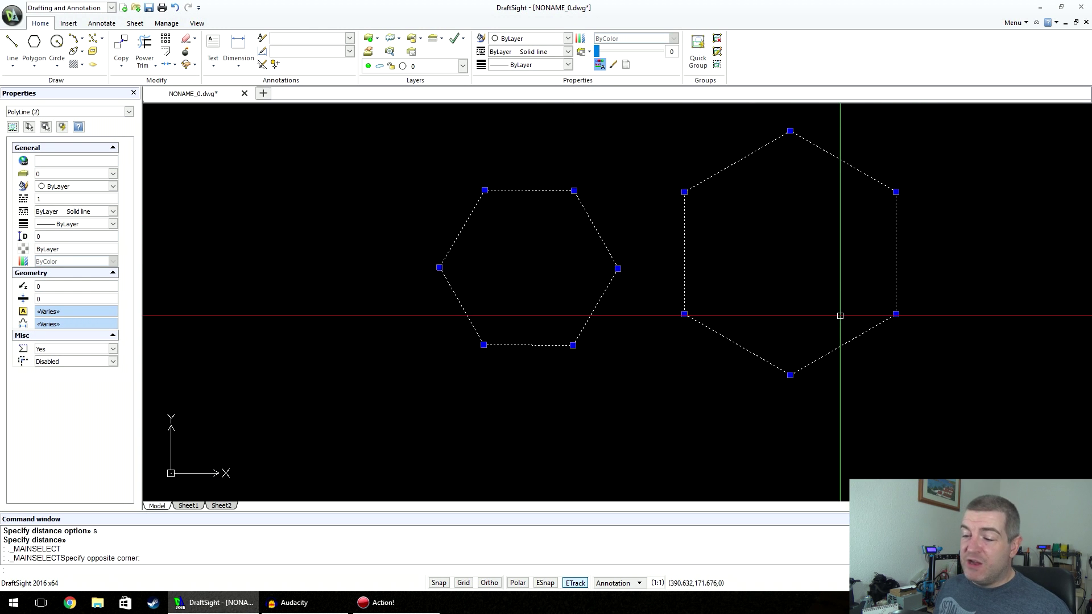
pyautogui.click(530, 261)
pyautogui.click(531, 274)
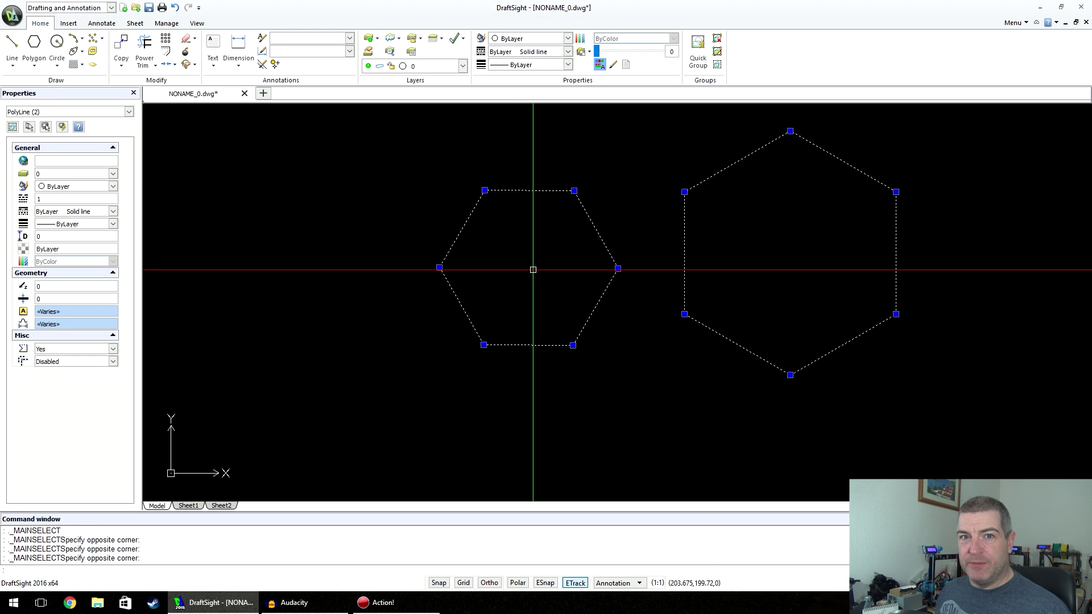
# Stretch the smaller hexagon by its two upper and lower-left corner grips, and pull the larger hexagon's lower-left corner inward.
pyautogui.click(574, 191)
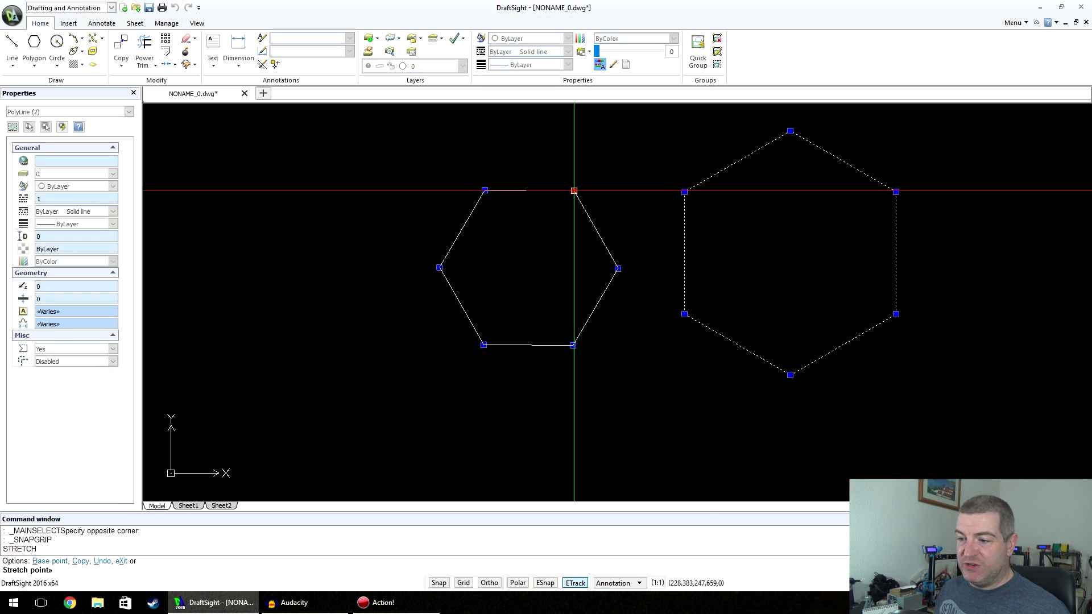
pyautogui.click(620, 159)
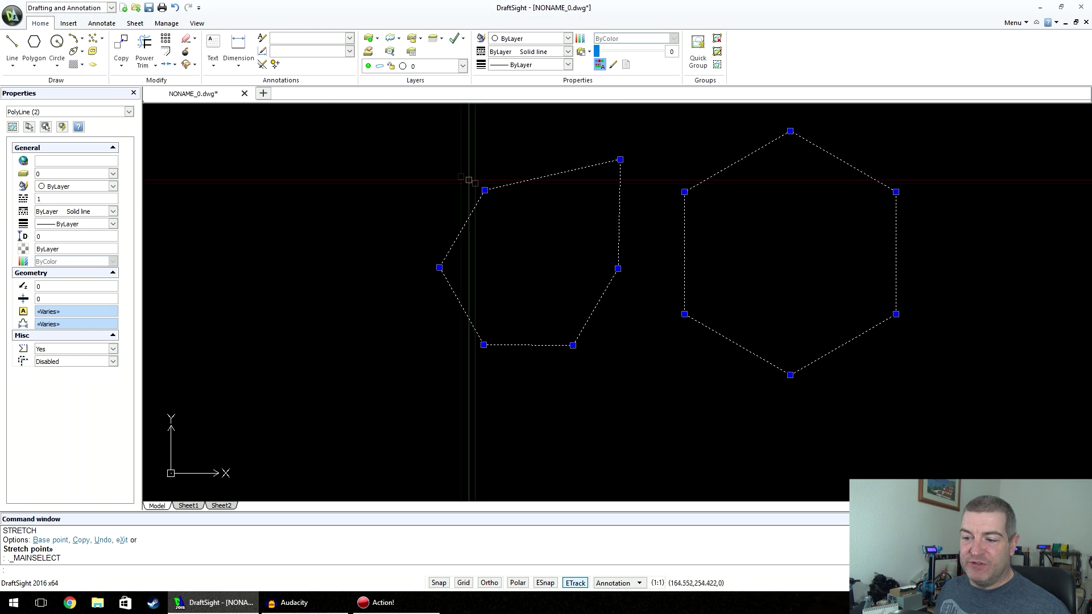
pyautogui.click(485, 190)
pyautogui.click(510, 225)
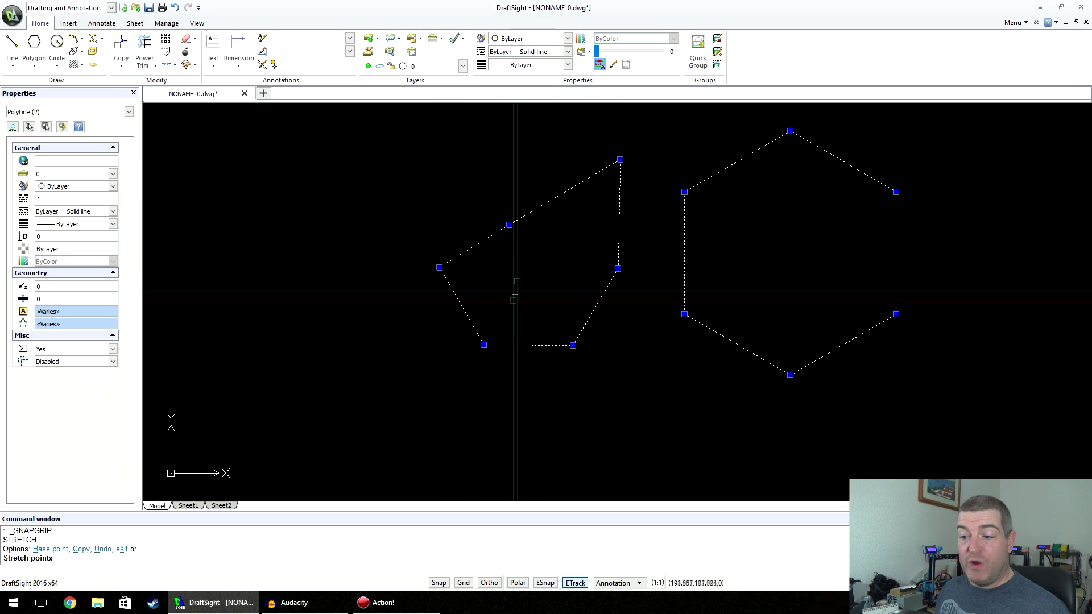
pyautogui.click(483, 345)
pyautogui.click(524, 282)
pyautogui.click(684, 314)
pyautogui.click(742, 260)
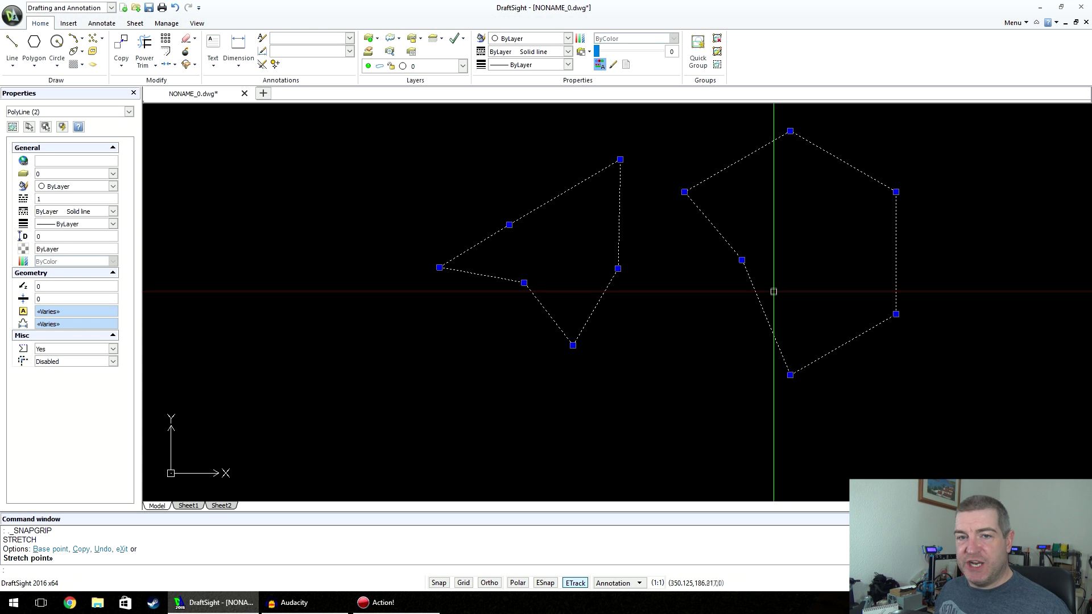
# Clear the selection, select both distorted polygons with a right-to-left crossing window and delete them.
pyautogui.press('Escape')
pyautogui.press('Escape')
pyautogui.moveTo(780, 215); pyautogui.dragTo(531, 329)
pyautogui.press('Delete')
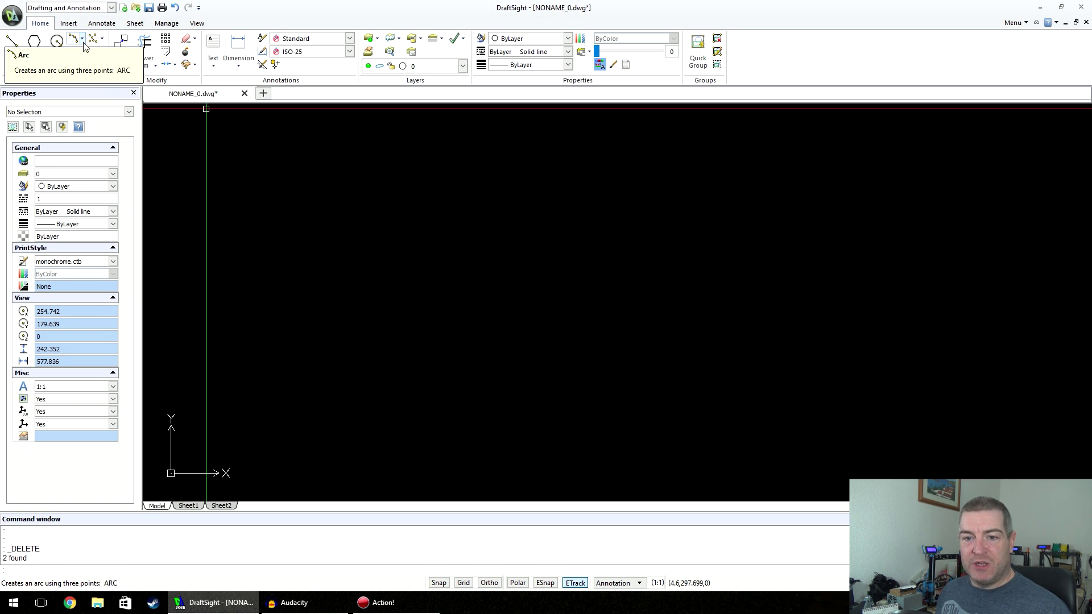
# Draw a circle by centre and radius, with its centre near (139, 222).
pyautogui.click(57, 43)
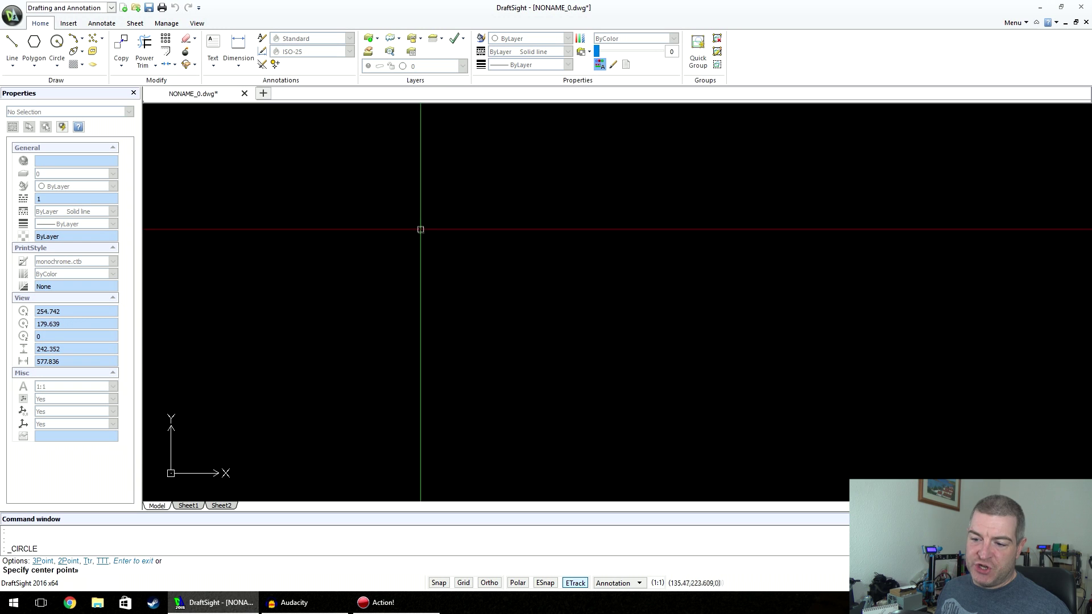
pyautogui.click(425, 233)
pyautogui.click(490, 225)
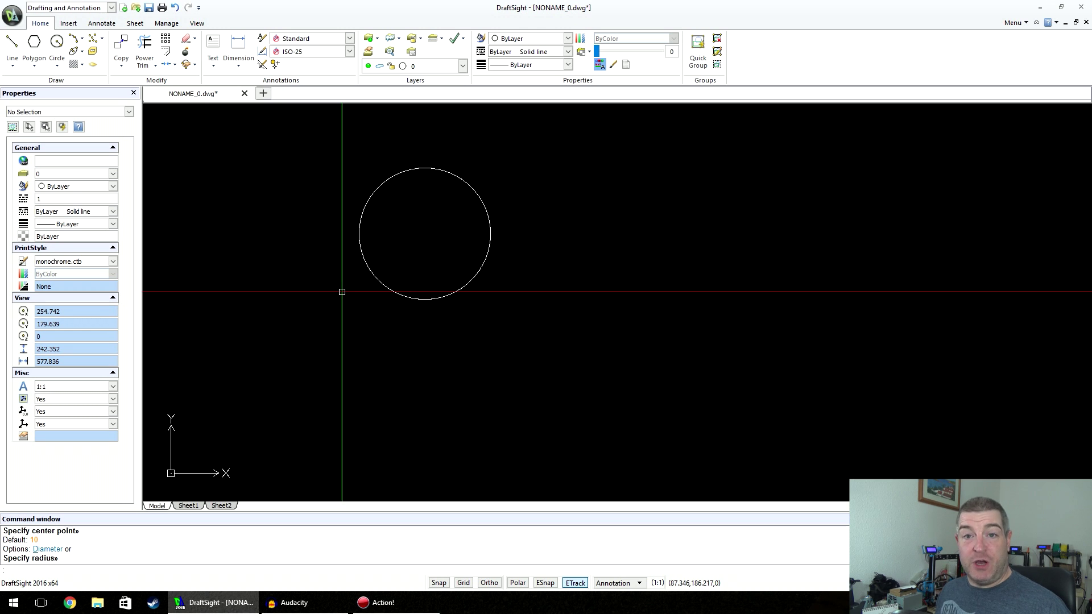
# Draw an upward-opening three-point arc beside the circle, passing through about (282, 196) and ending near (343, 245).
pyautogui.click(76, 43)
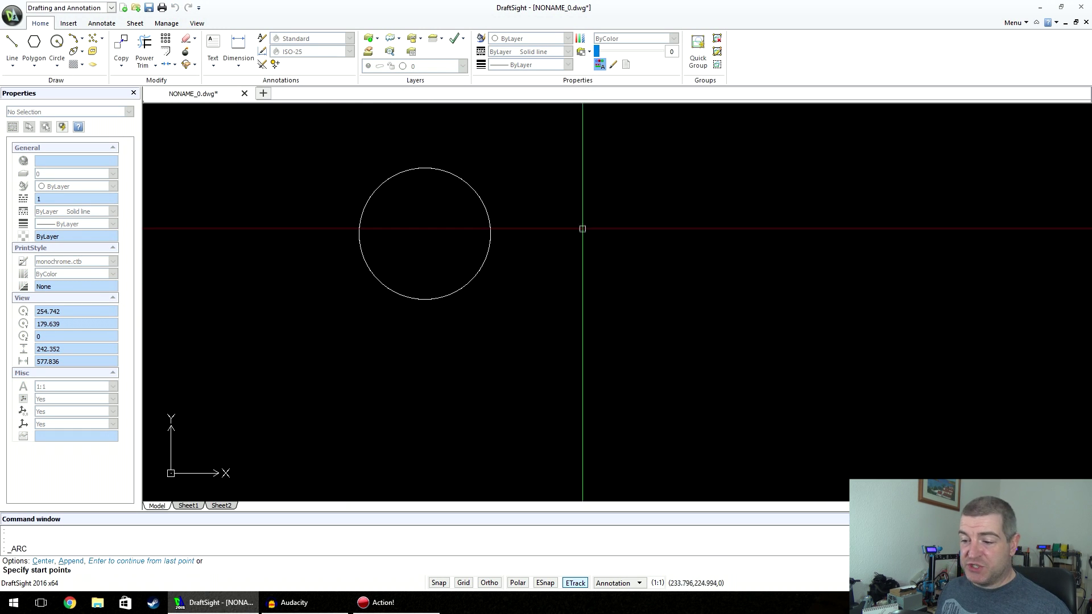
pyautogui.click(561, 219)
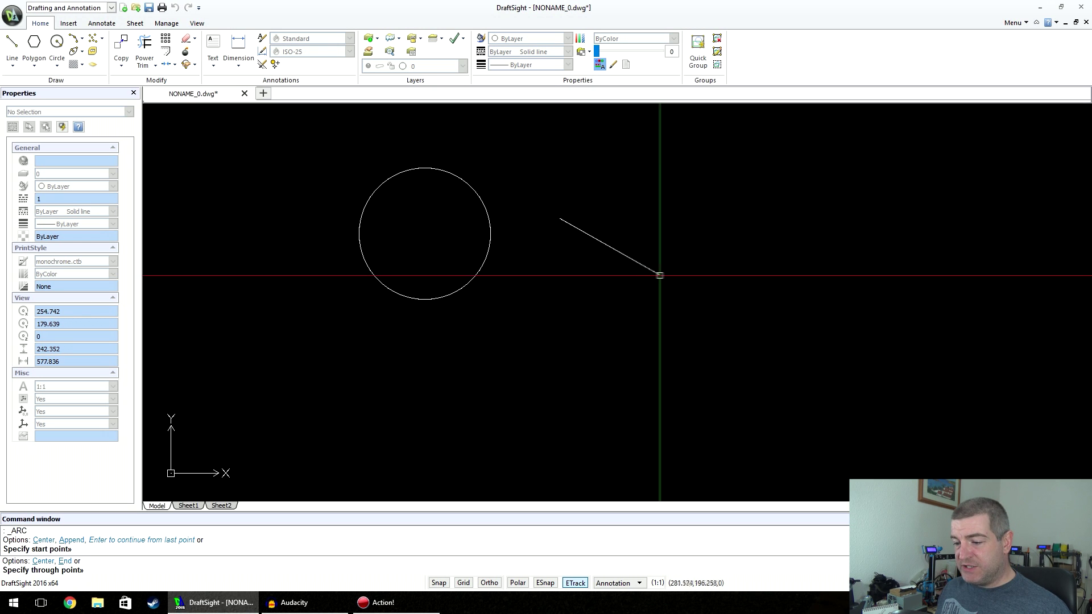
pyautogui.click(663, 274)
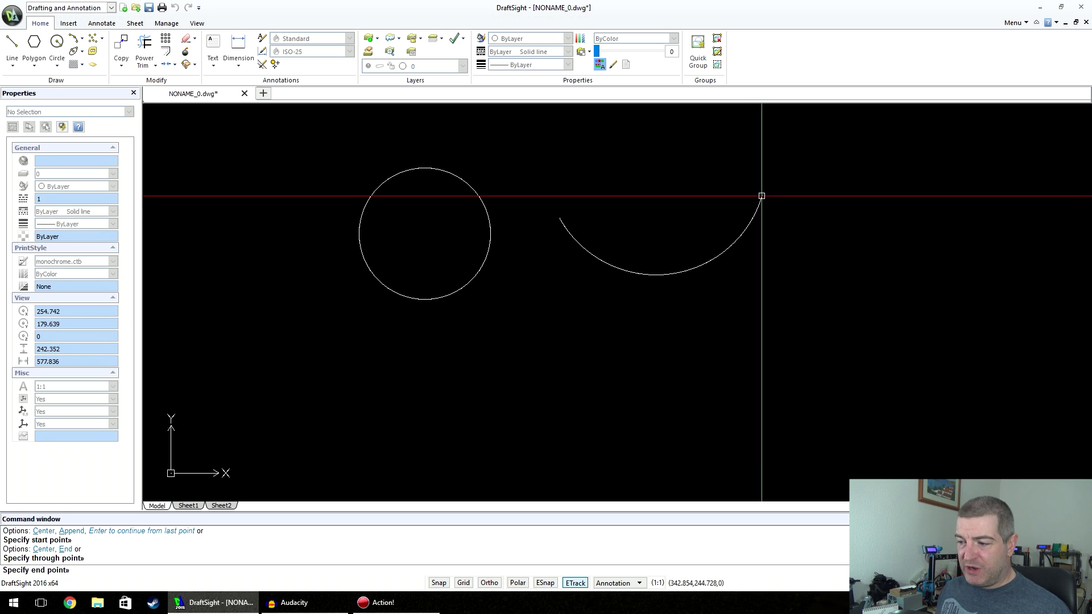
pyautogui.click(762, 195)
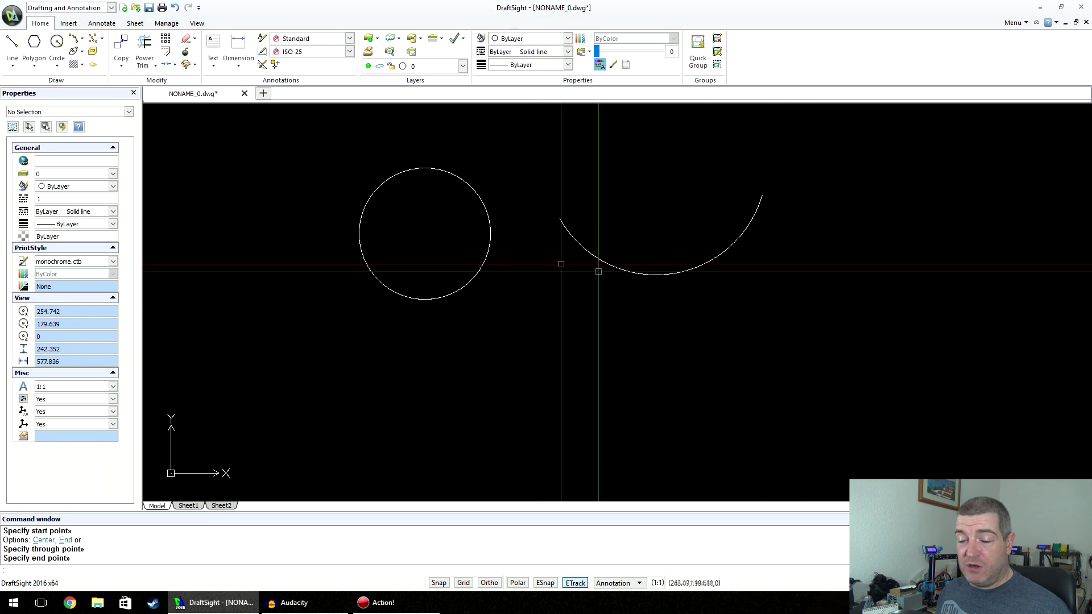
# Draw a second three-point arc, an almost closed circle of radius about 60, to the lower right of the first arc.
pyautogui.click(75, 40)
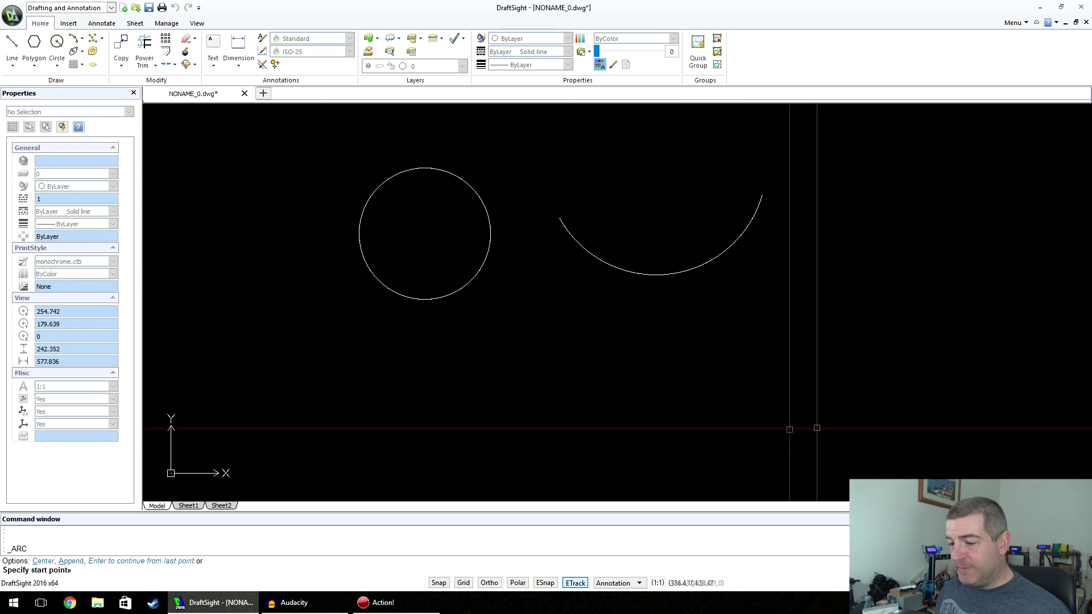
pyautogui.click(829, 402)
pyautogui.click(941, 244)
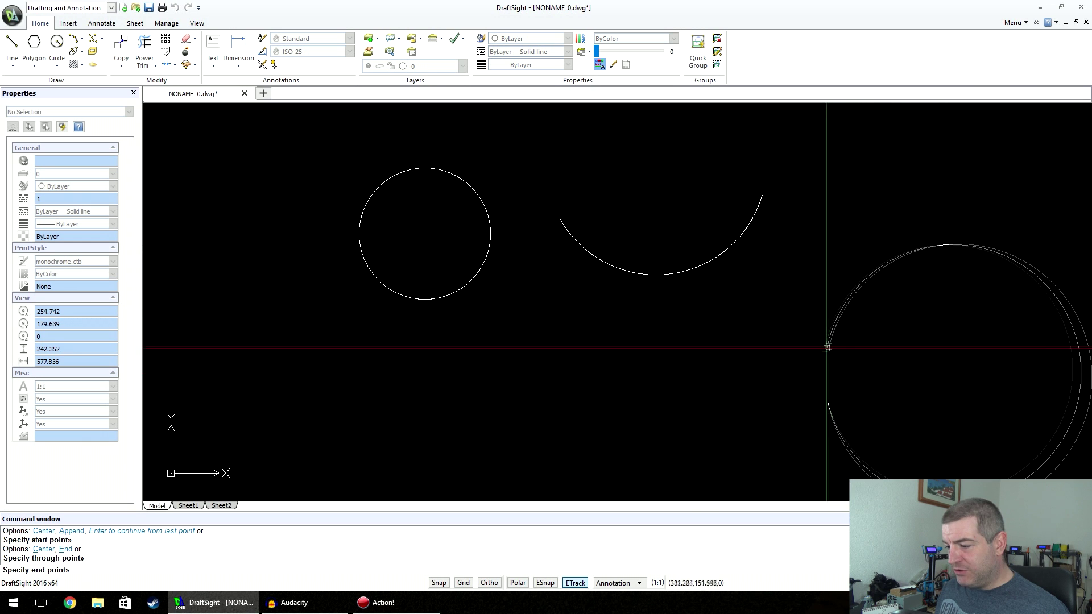
pyautogui.click(815, 393)
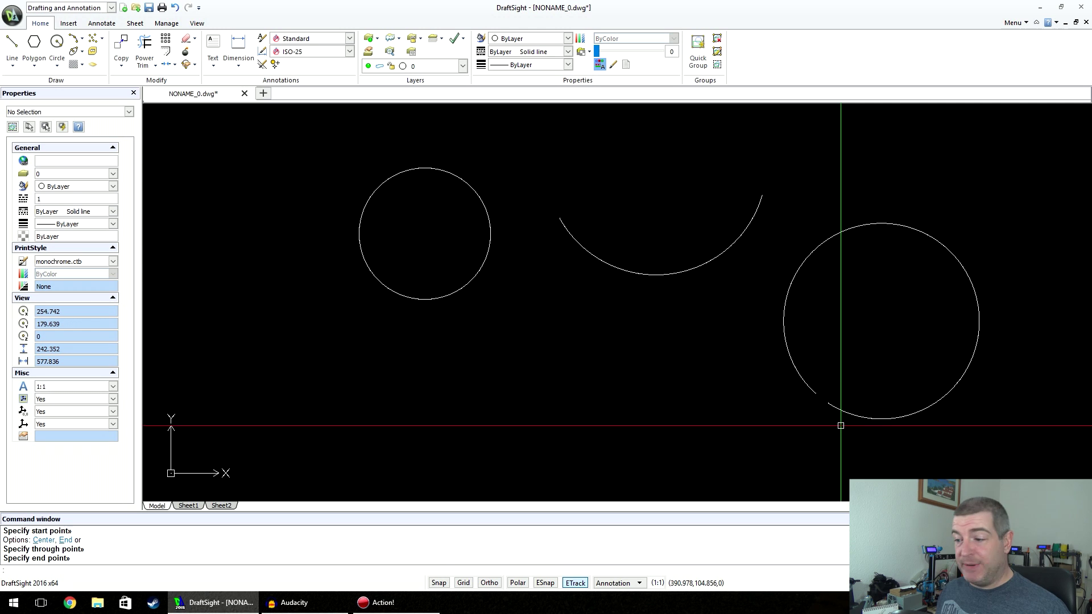
# Select the almost closed arc and move it upward by its centre grip to about (414, 194).
pyautogui.click(809, 254)
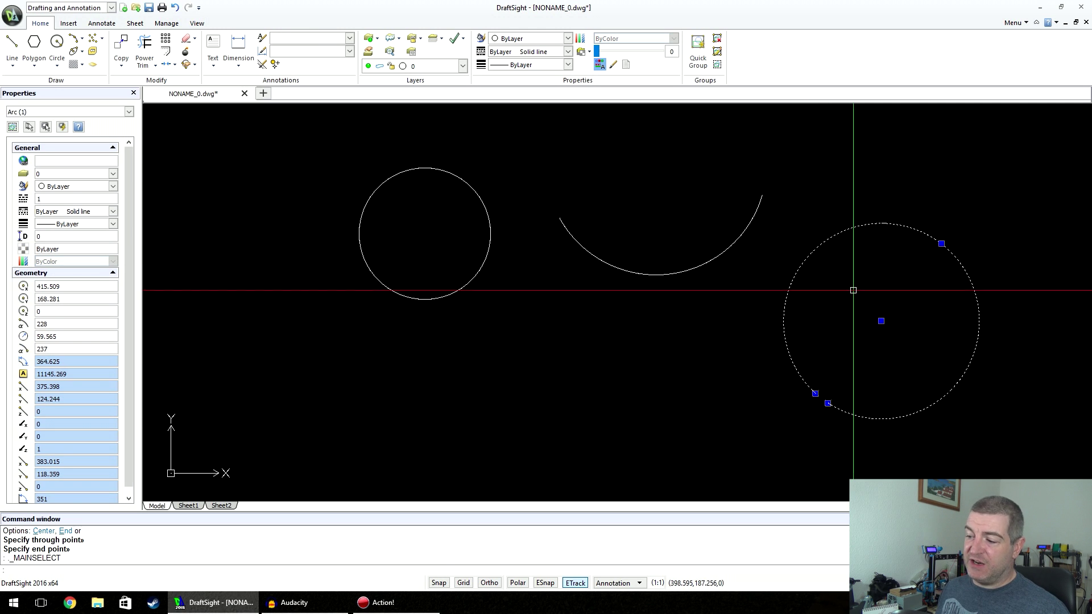
pyautogui.click(882, 321)
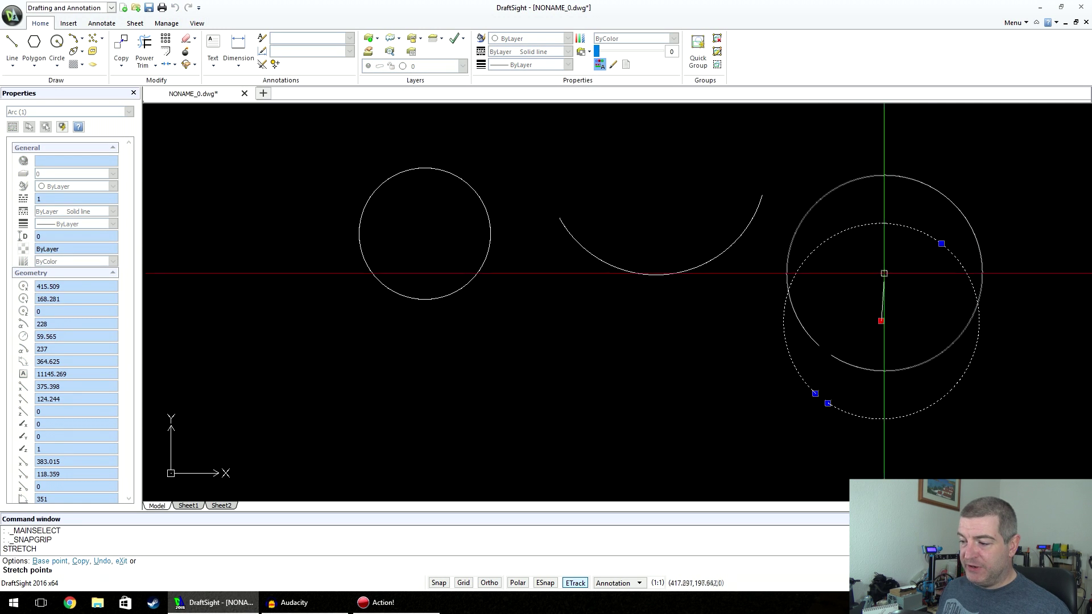
pyautogui.click(879, 279)
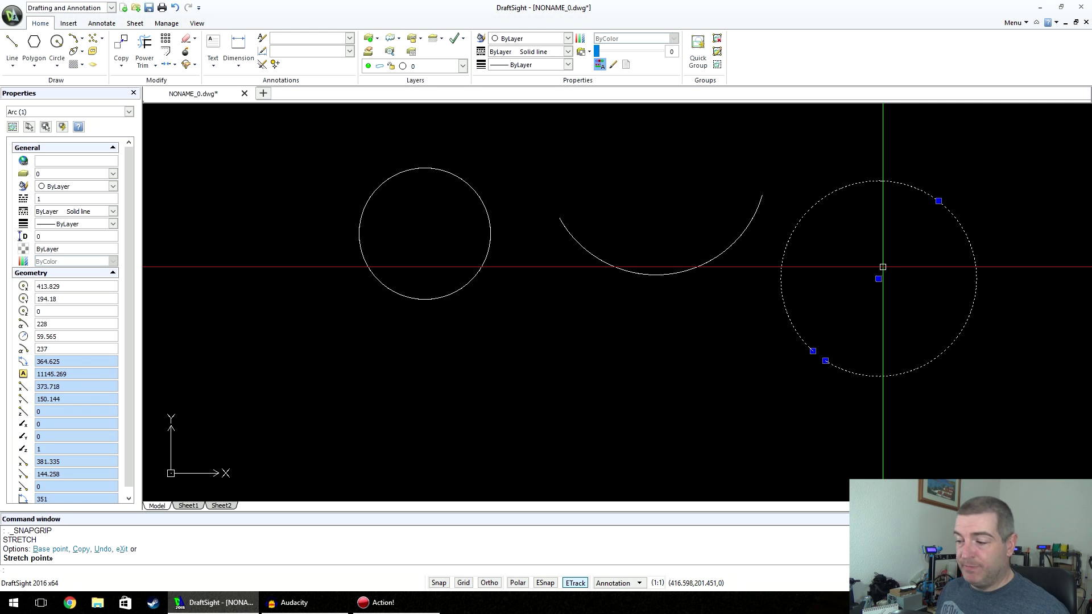
# Shrink the selected arc with its grips to radius about 41 and stretch its lower-right end to about (457, 175).
pyautogui.click(939, 201)
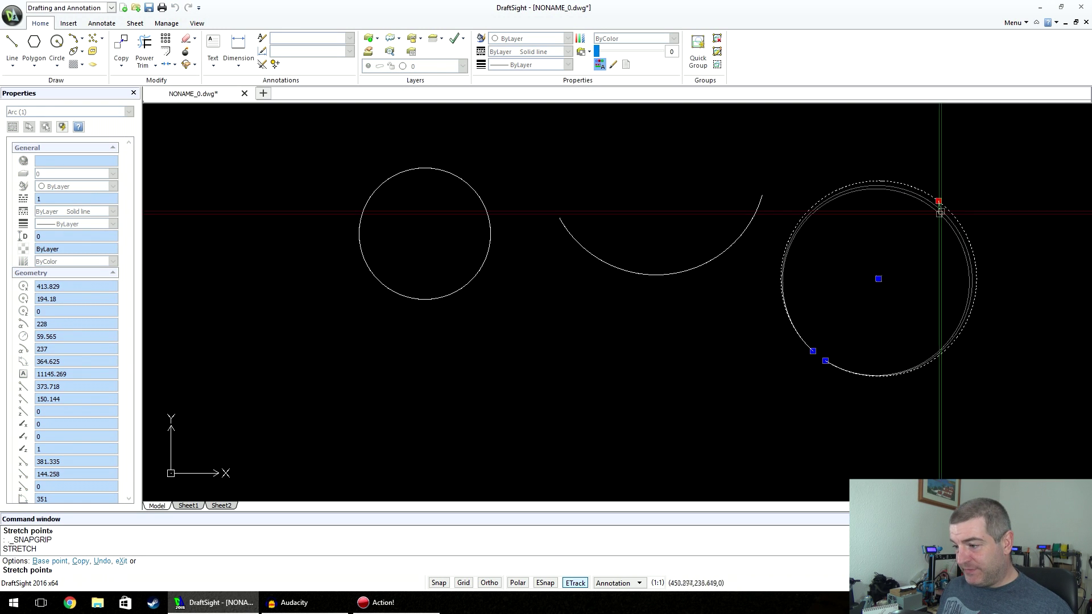
pyautogui.click(898, 252)
pyautogui.click(854, 307)
pyautogui.click(867, 287)
pyautogui.click(835, 342)
pyautogui.click(949, 310)
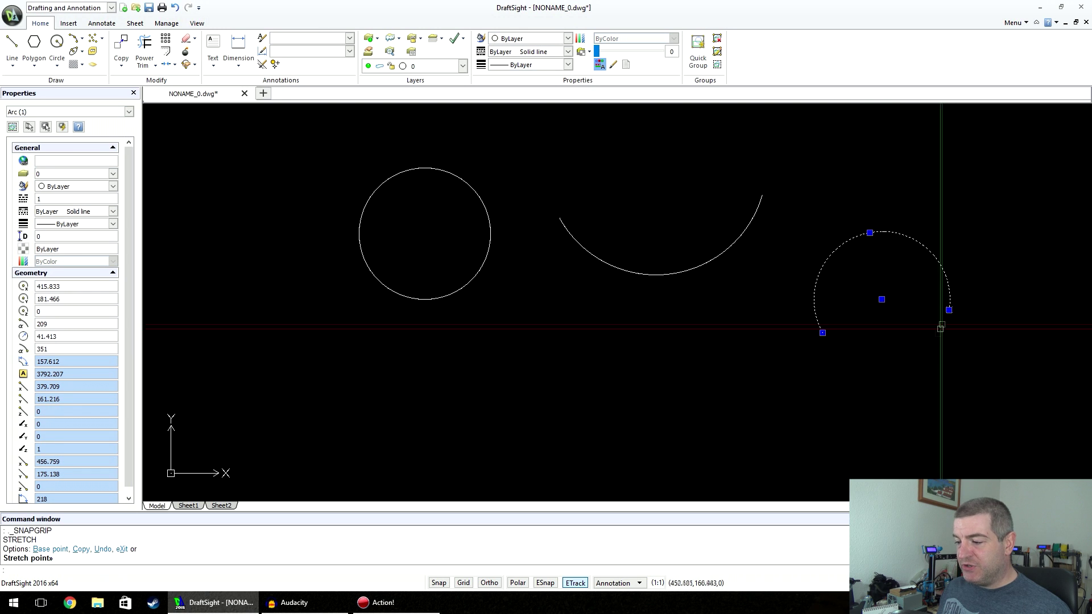
# Stretch the arc's left end grip to about (356, 184) and raise its midpoint grip, giving a radius of about 54.
pyautogui.click(823, 332)
pyautogui.click(784, 296)
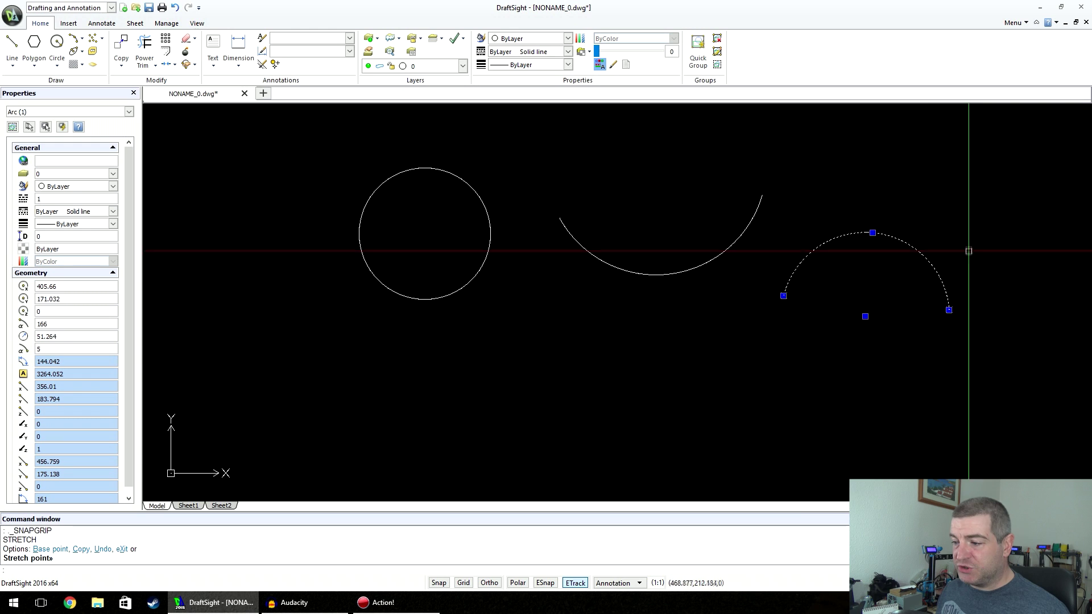
pyautogui.click(873, 232)
pyautogui.click(877, 184)
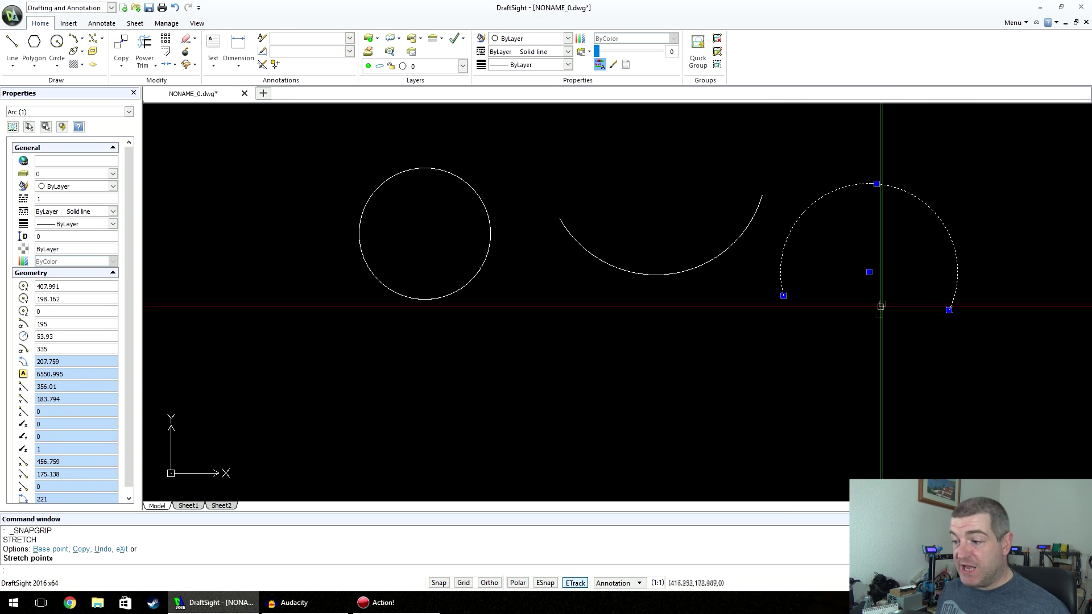
# Move the reshaped arc by its centre grip to about (394, 148) and clear the selection.
pyautogui.click(869, 272)
pyautogui.click(847, 355)
pyautogui.click(937, 229)
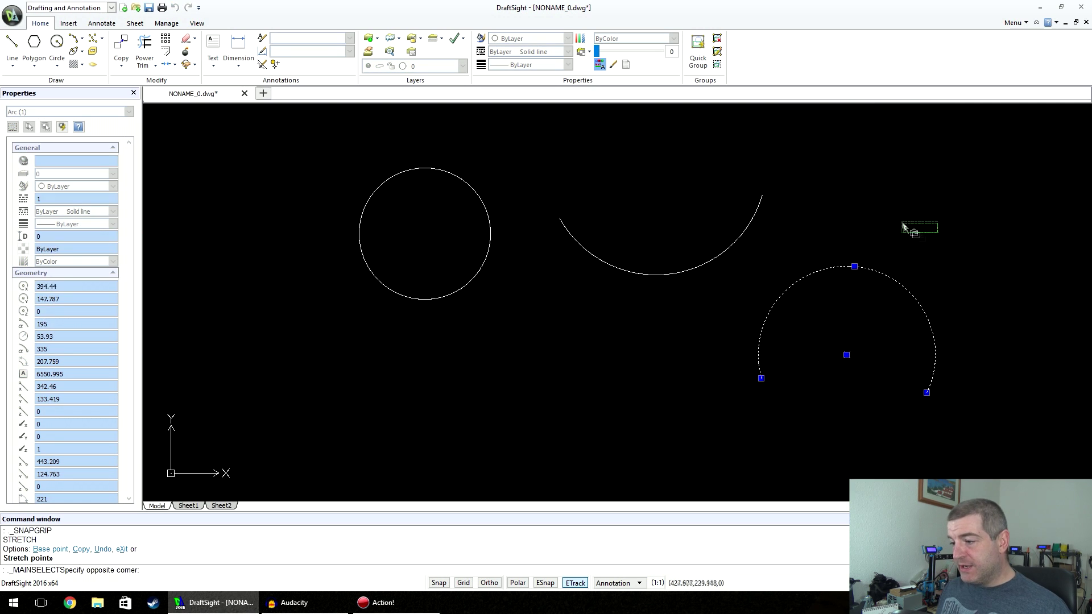
pyautogui.press('Escape')
pyautogui.press('Escape')
# Select the circle and both arcs with a right-to-left crossing window and delete them.
pyautogui.click(859, 305)
pyautogui.click(435, 233)
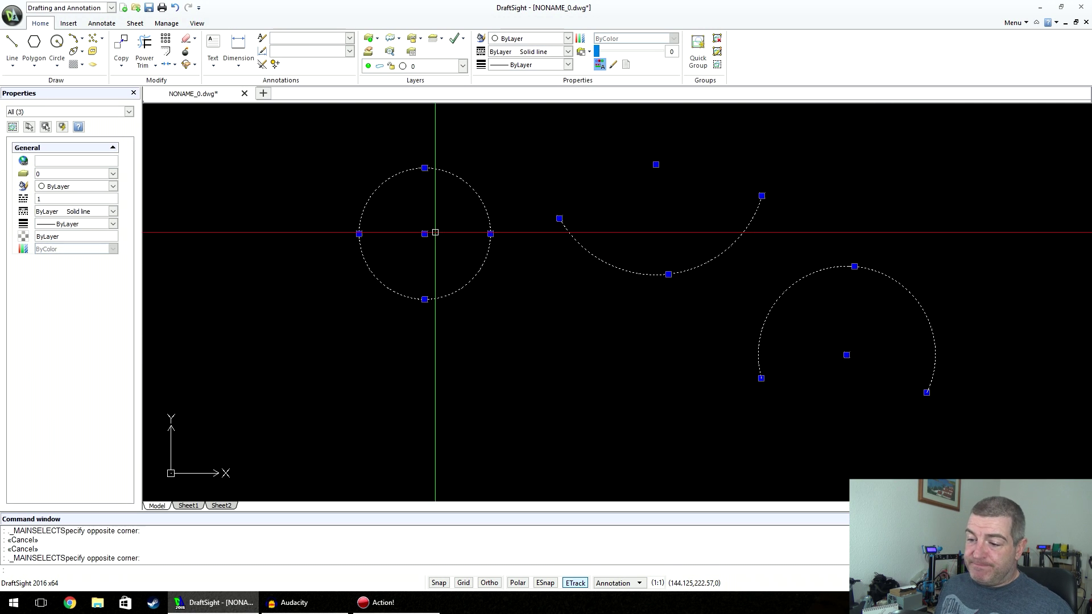
pyautogui.press('Delete')
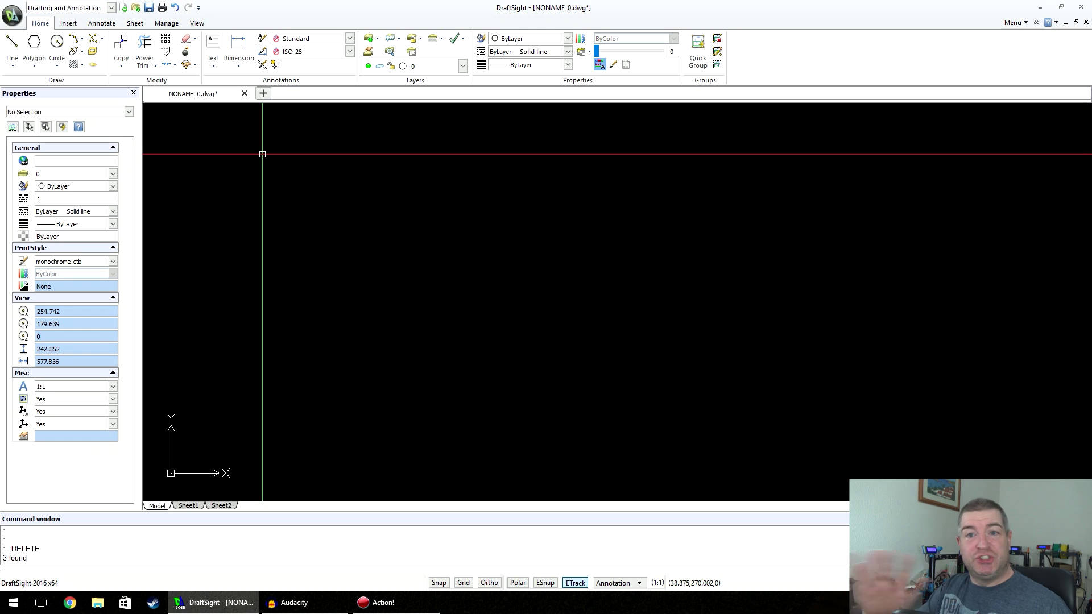
# Draw a closed house outline with the Line tool, with upright walls, two sloping roof sides, a flat roof top and a flat base.
pyautogui.click(12, 46)
pyautogui.click(419, 361)
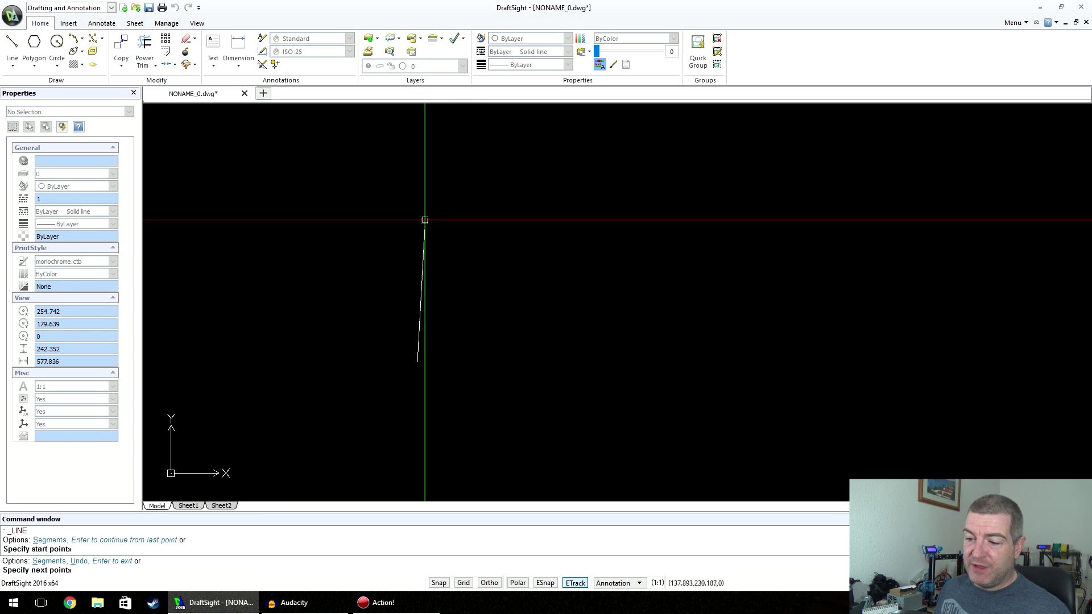
pyautogui.click(493, 162)
pyautogui.click(673, 160)
pyautogui.click(760, 232)
pyautogui.click(761, 400)
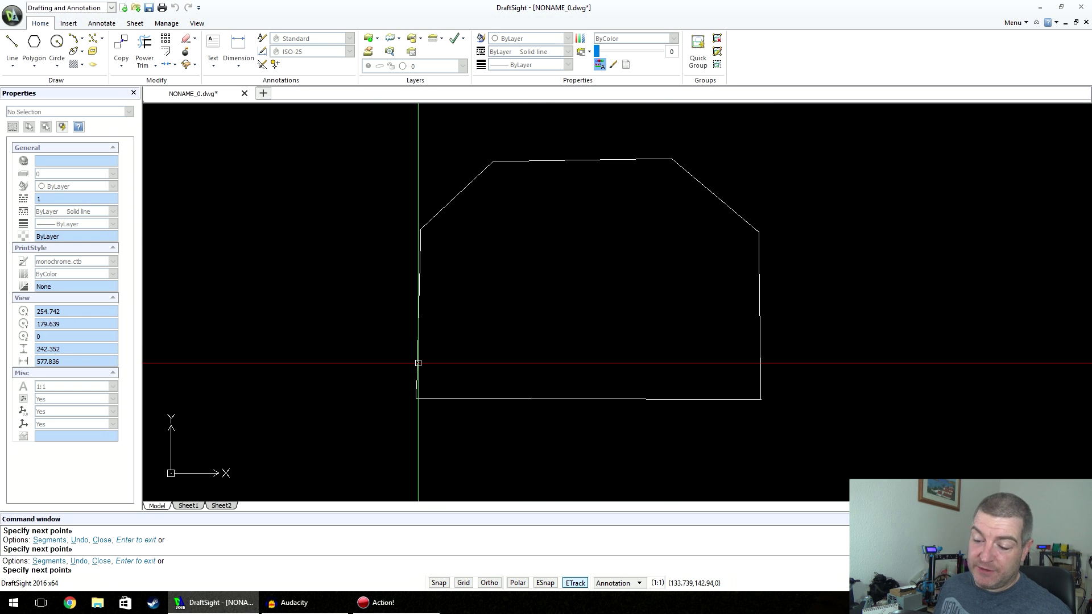
pyautogui.click(418, 363)
pyautogui.press('Return')
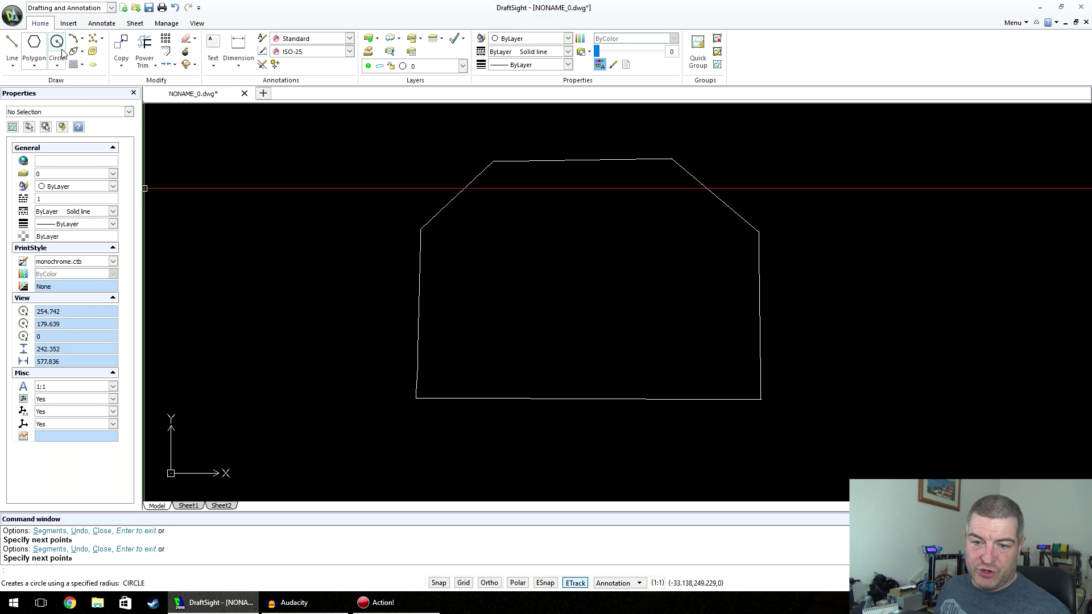
# Draw an upright rectangle as the door, standing on the middle of the house's base line.
pyautogui.click(36, 66)
pyautogui.click(54, 97)
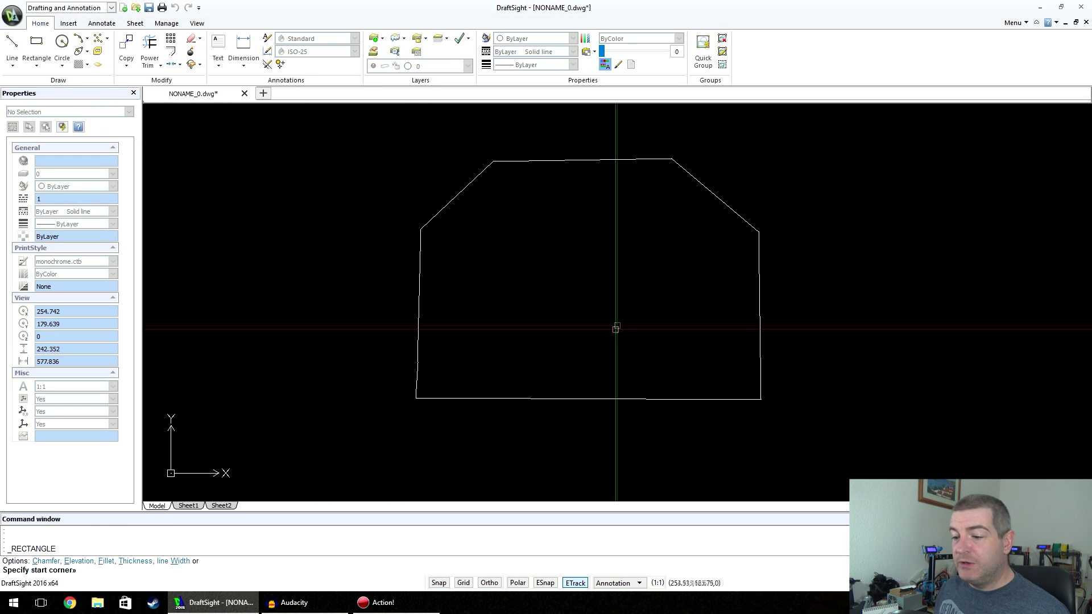
pyautogui.click(631, 398)
pyautogui.press('Return')
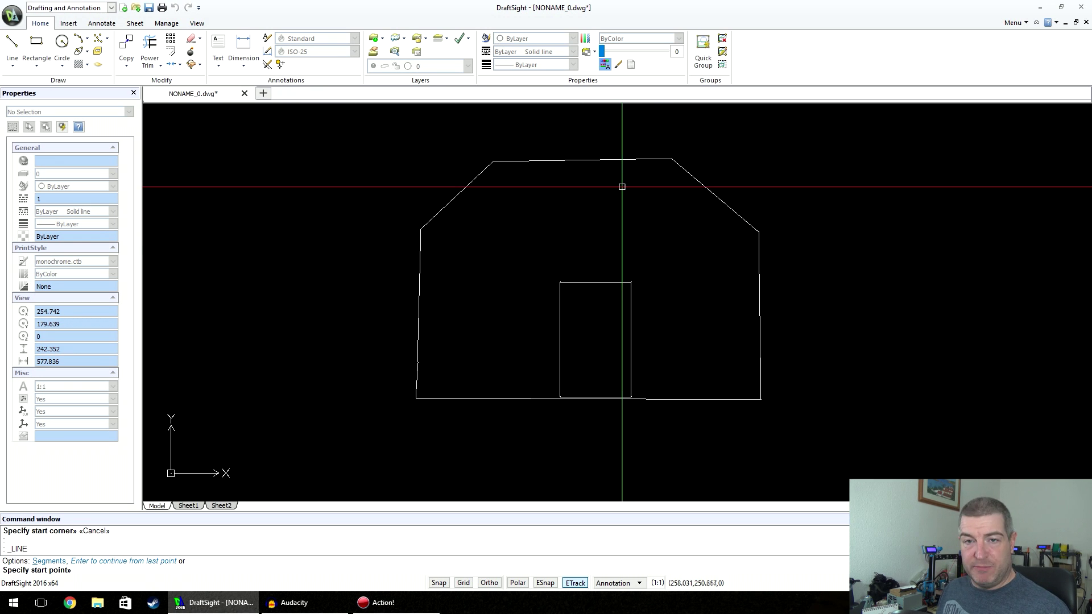
# Draw a three-sided chimney with the Line tool, standing on the left part of the flat roof line.
pyautogui.scroll(3, 623, 194)
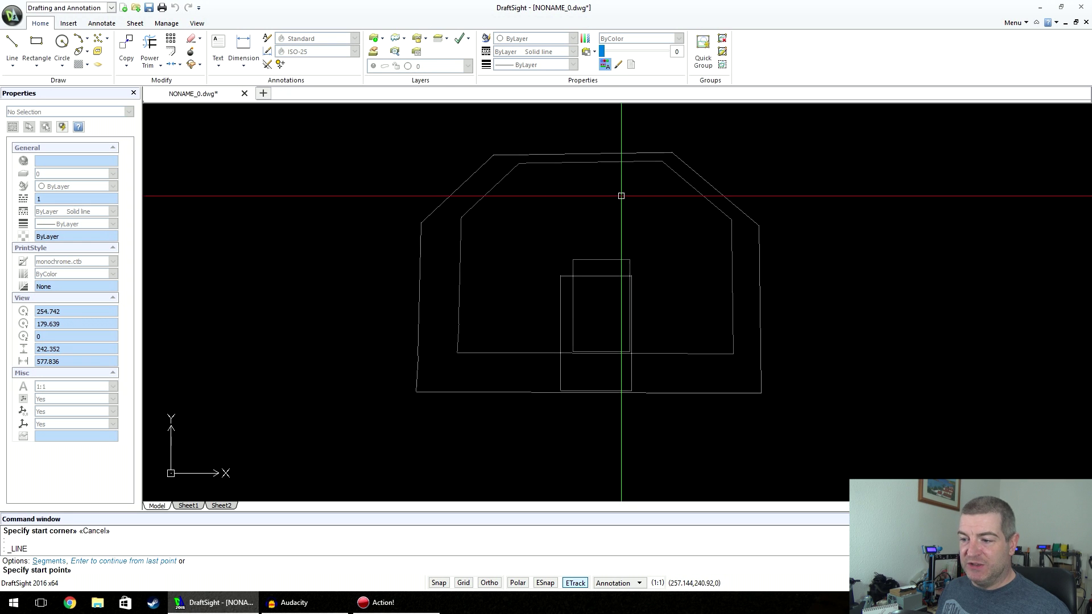
pyautogui.moveTo(624, 202)
pyautogui.mouseDown(button='middle')
pyautogui.moveTo(618, 252)
pyautogui.moveTo(650, 215)
pyautogui.moveTo(627, 261)
pyautogui.mouseUp(button='middle')
pyautogui.press('F11')
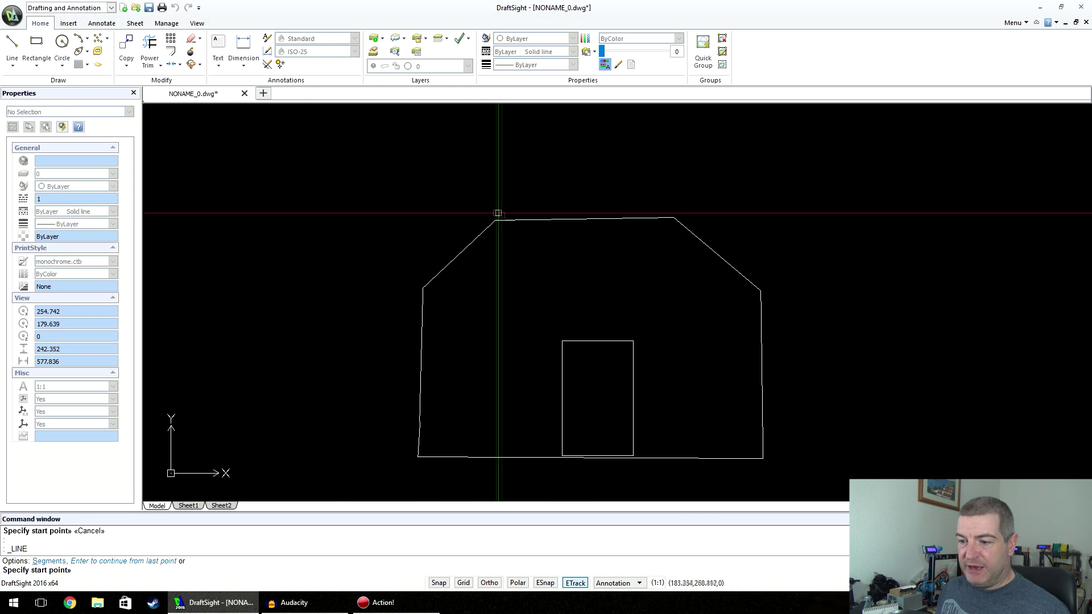
pyautogui.click(518, 219)
pyautogui.click(522, 167)
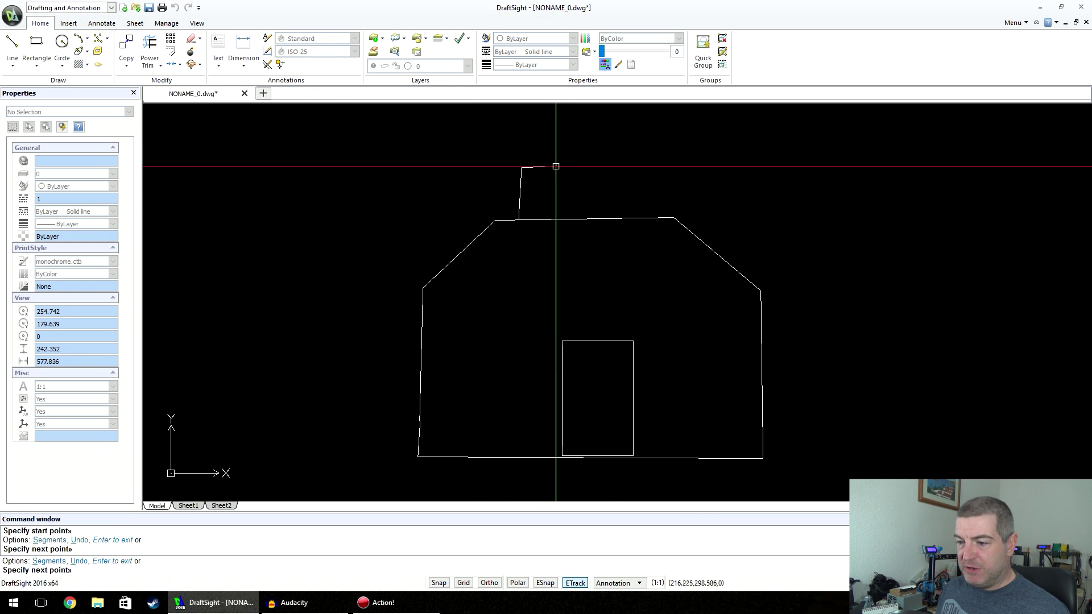
pyautogui.click(565, 219)
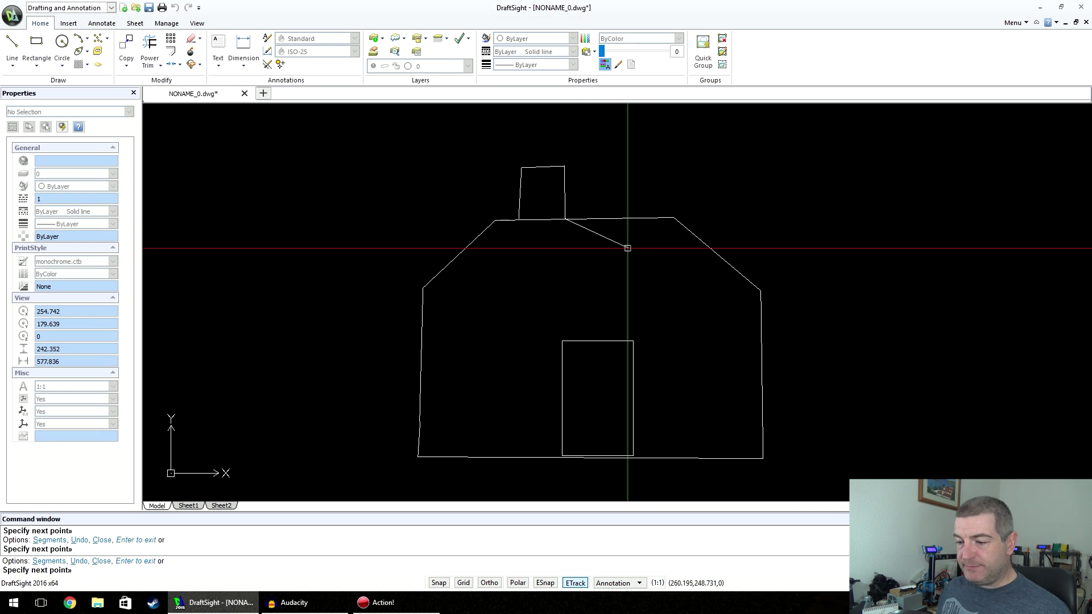
pyautogui.press('Return')
# Draw two rectangular windows, one on each side of the door, with lower-right corners near (208, 180) and (335, 174).
pyautogui.click(36, 44)
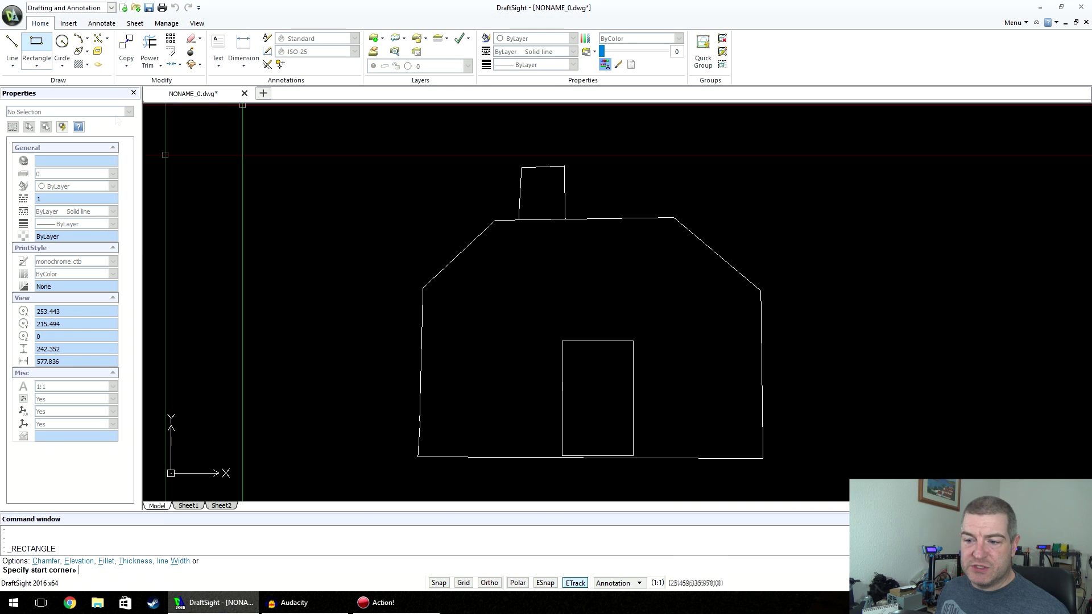
pyautogui.click(447, 291)
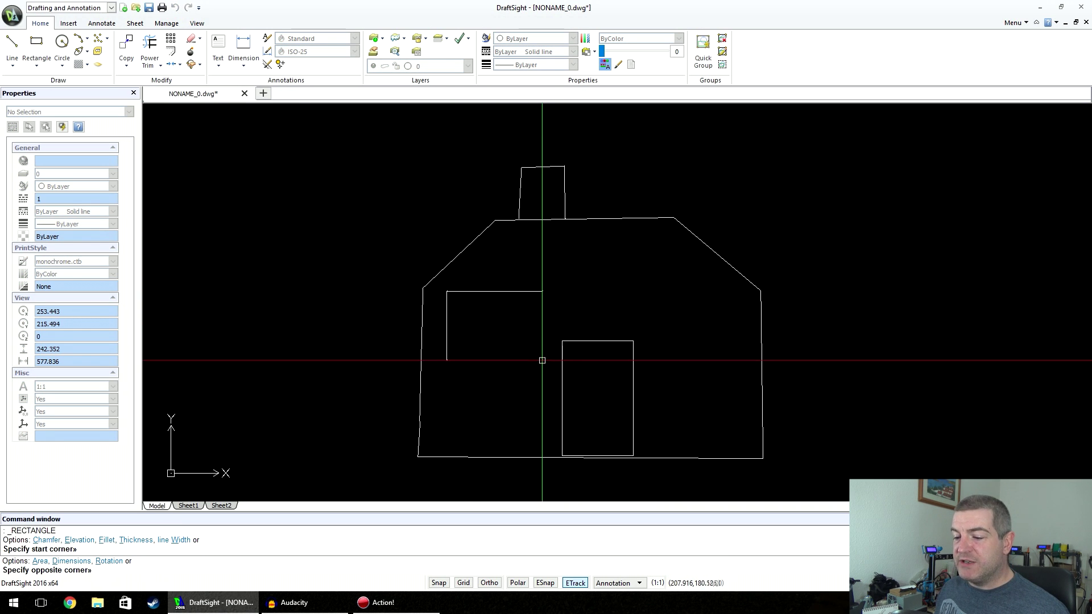
pyautogui.click(543, 364)
pyautogui.click(37, 44)
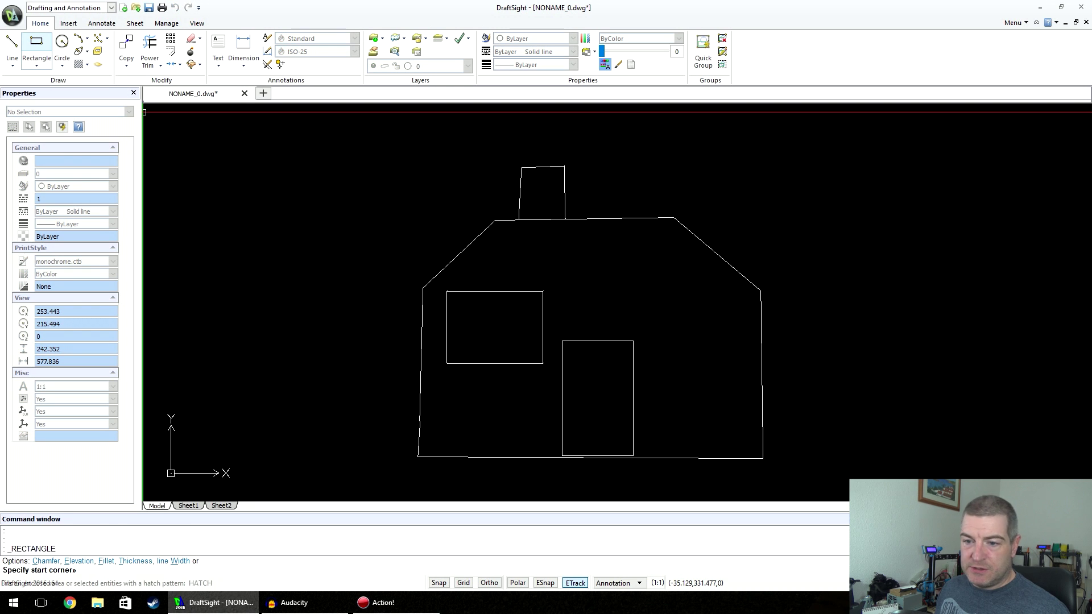
pyautogui.click(649, 295)
pyautogui.click(751, 370)
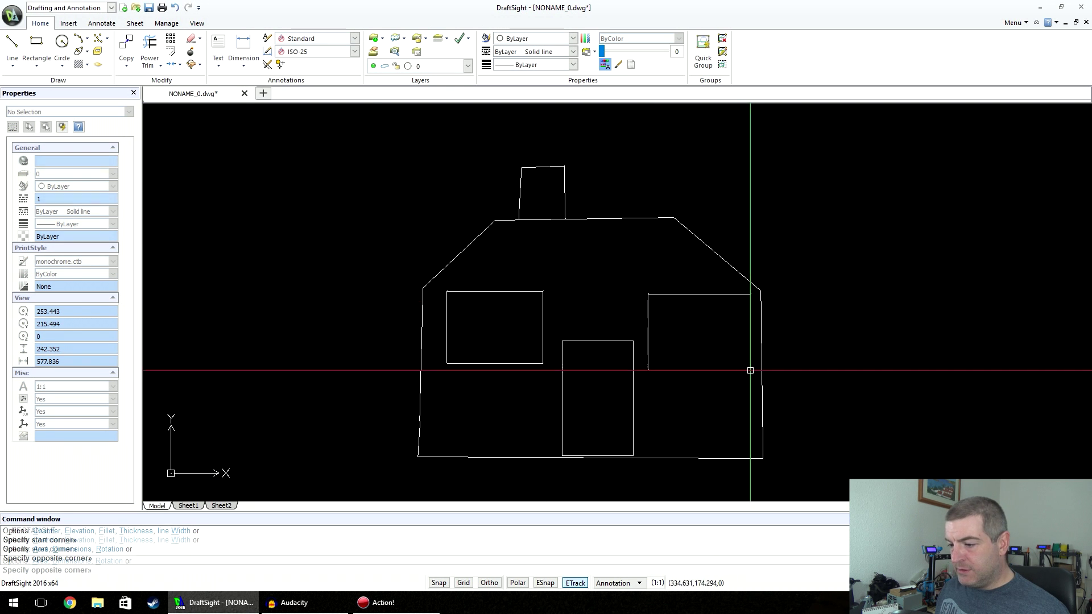
# Divide the right-hand window into four panes with a vertical and a horizontal line through its middle.
pyautogui.click(16, 40)
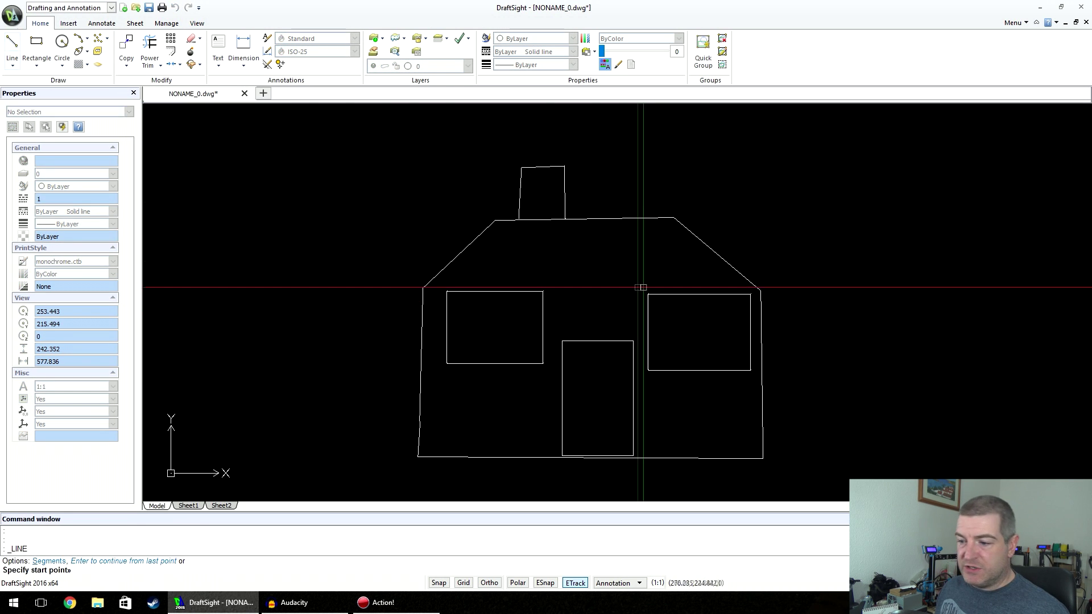
pyautogui.click(700, 294)
pyautogui.click(701, 370)
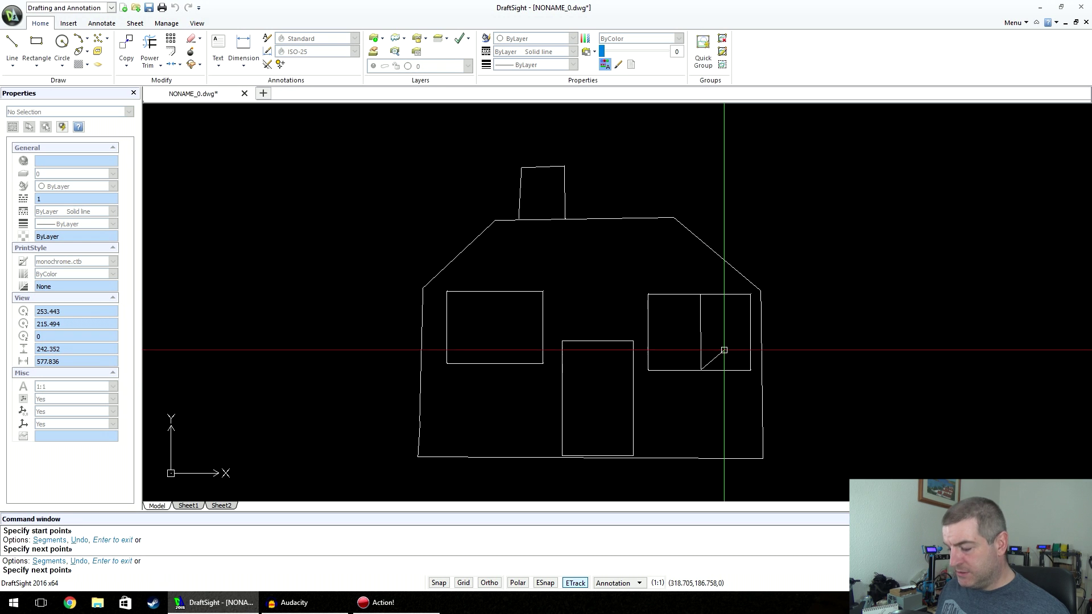
pyautogui.press('Return')
pyautogui.press('Return')
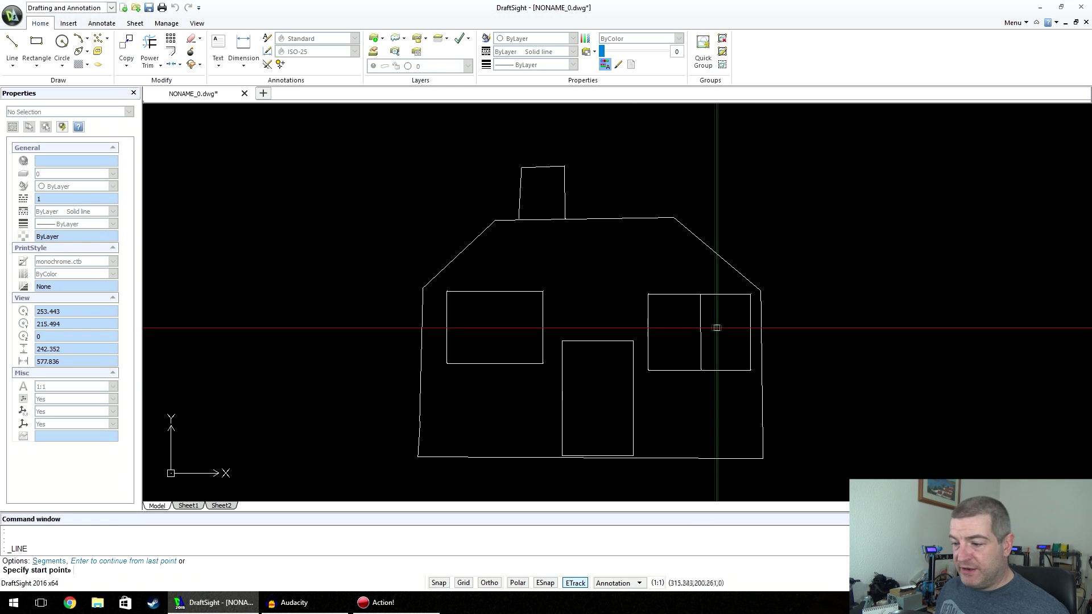
pyautogui.click(751, 331)
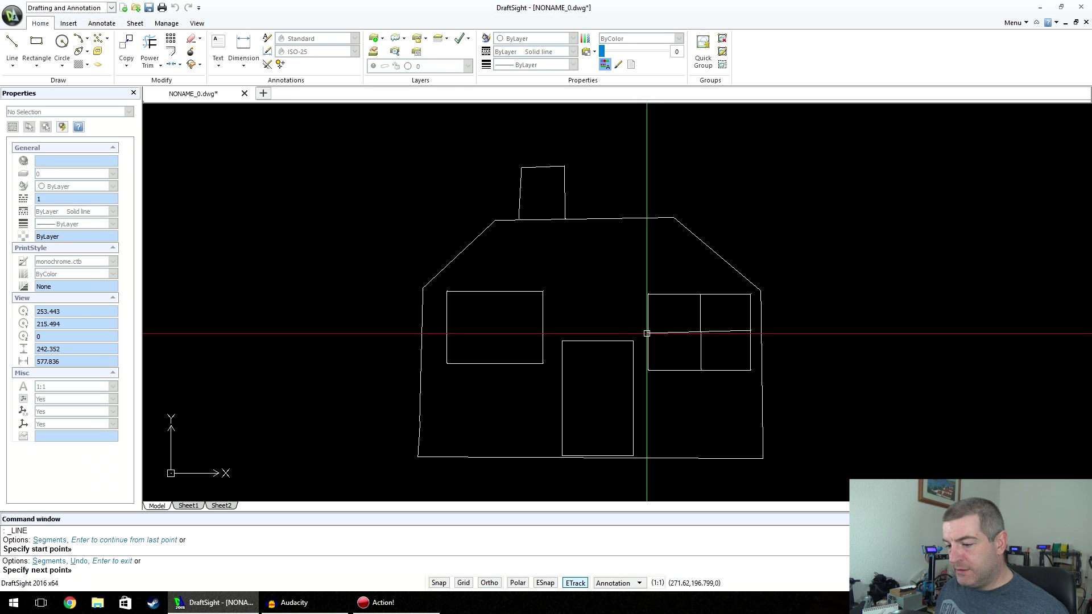
pyautogui.click(648, 333)
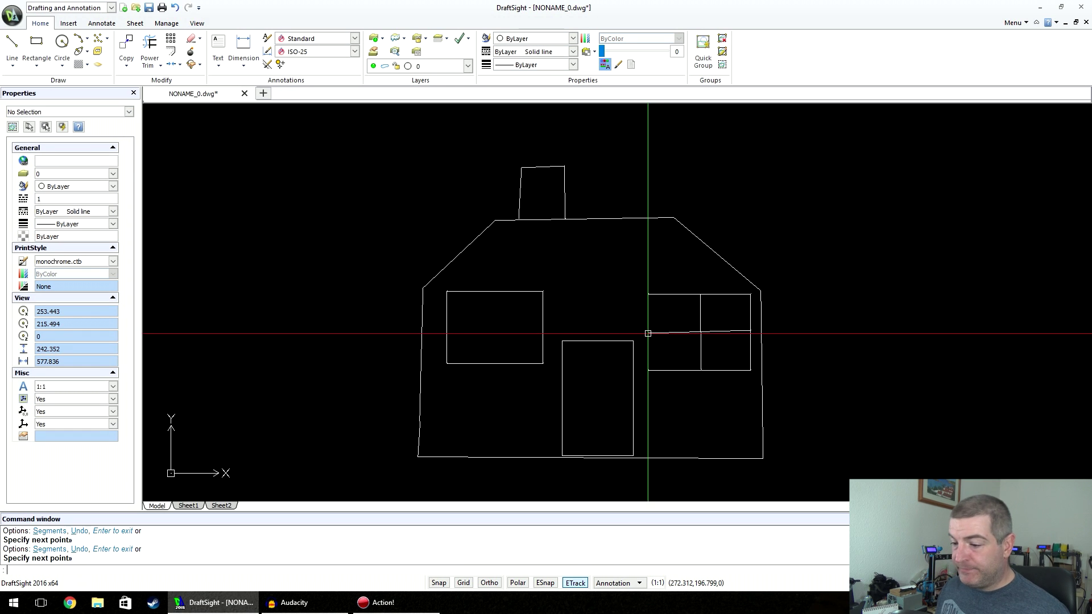
# Divide the left-hand window into four panes with a vertical and a horizontal line through its middle.
pyautogui.click(13, 52)
pyautogui.click(498, 292)
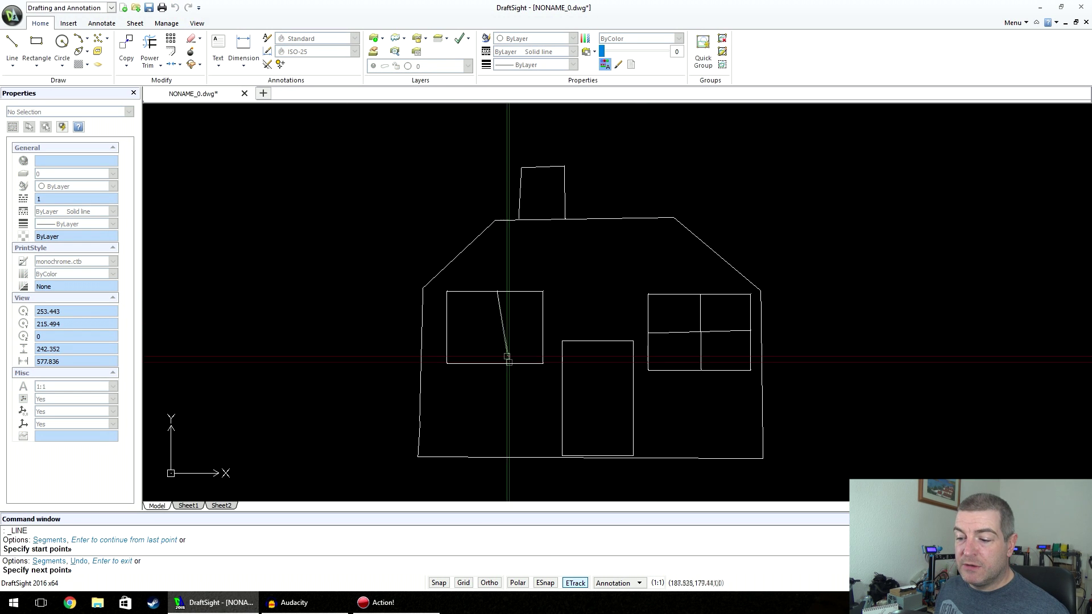
pyautogui.click(497, 363)
pyautogui.press('Return')
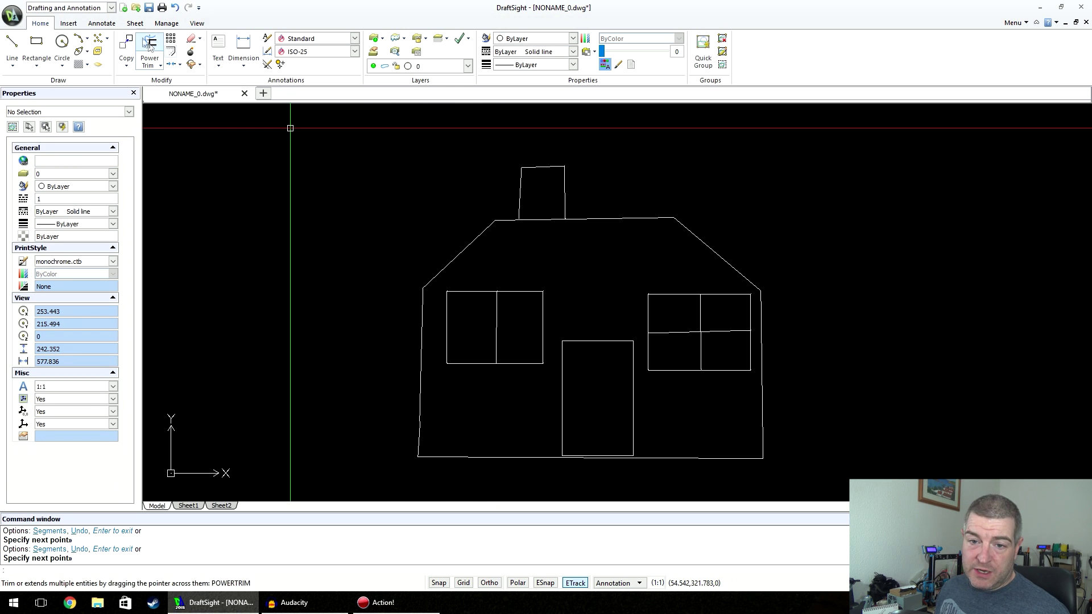
pyautogui.click(448, 329)
pyautogui.click(543, 331)
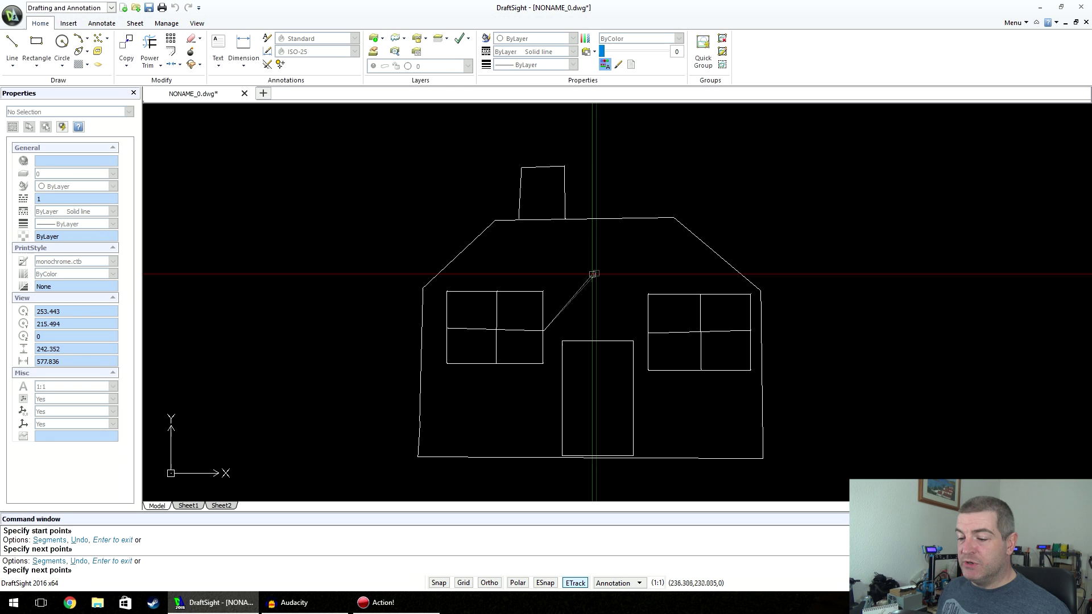
# Draw two small circles of about 7 radius as smoke, rising diagonally to the right above the chimney.
pyautogui.moveTo(615, 257); pyautogui.dragTo(474, 297, button='middle')
pyautogui.click(62, 42)
pyautogui.click(440, 173)
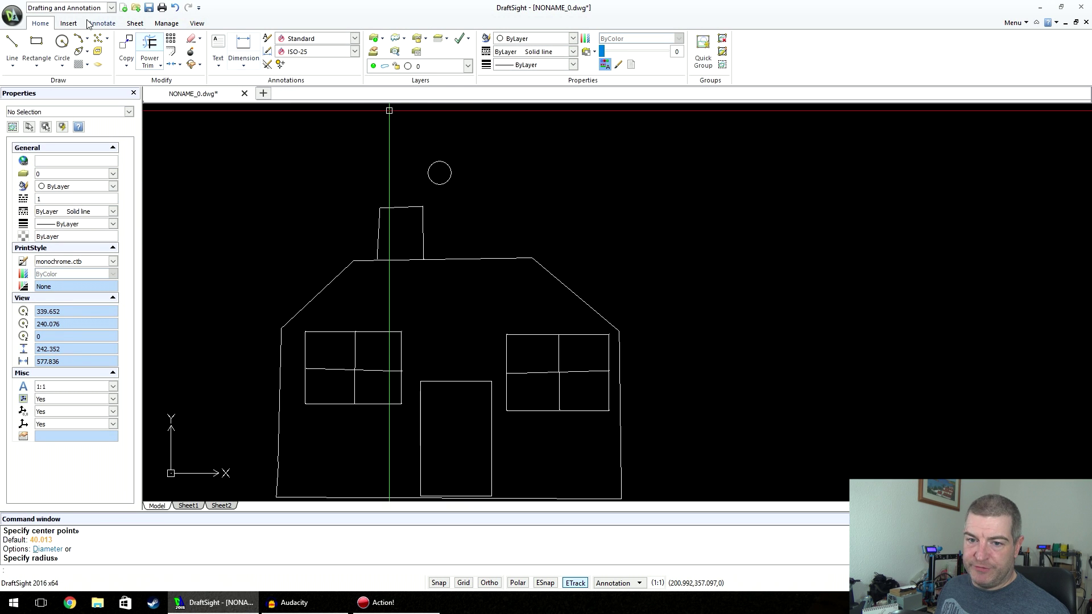
pyautogui.click(428, 173)
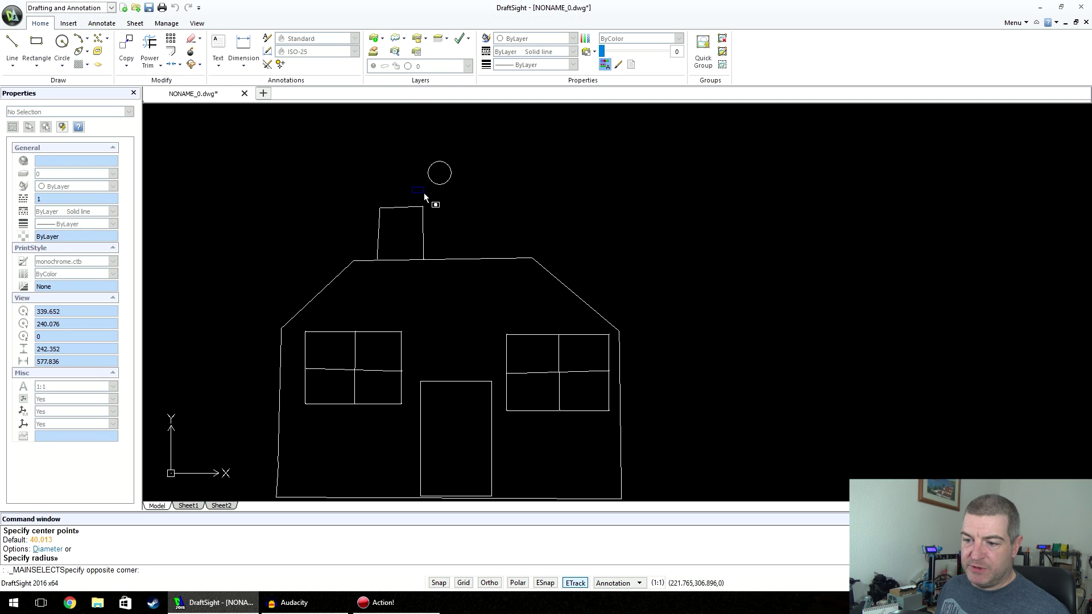
pyautogui.click(292, 128)
pyautogui.click(62, 42)
pyautogui.click(417, 189)
pyautogui.click(425, 194)
# Extend the smoke trail up and to the right with two larger circles, the last about 11.5 in radius.
pyautogui.click(67, 48)
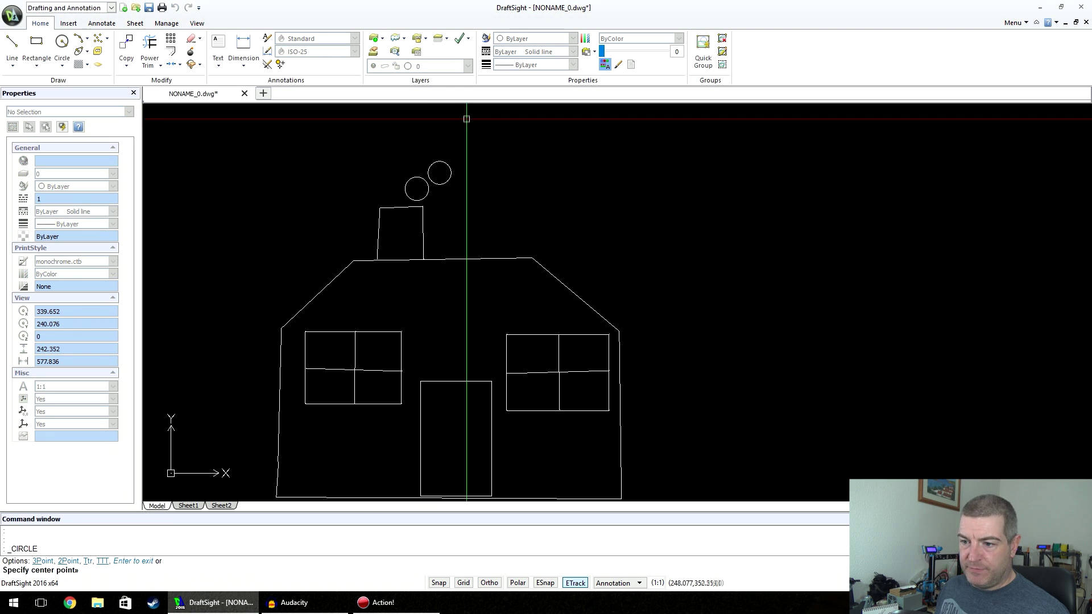
pyautogui.click(453, 154)
pyautogui.click(454, 168)
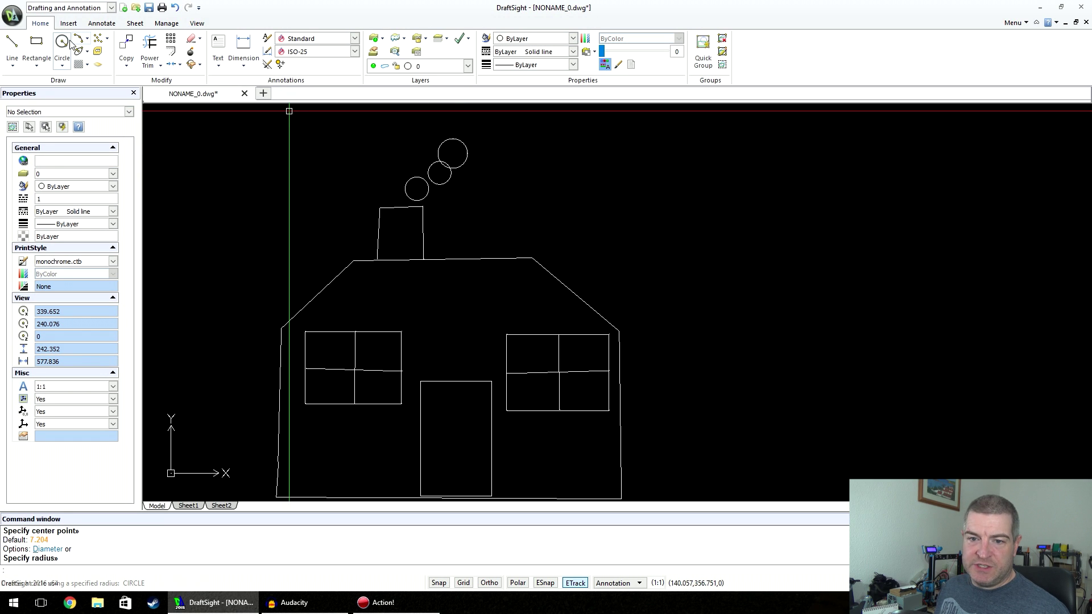
pyautogui.click(473, 131)
pyautogui.click(481, 134)
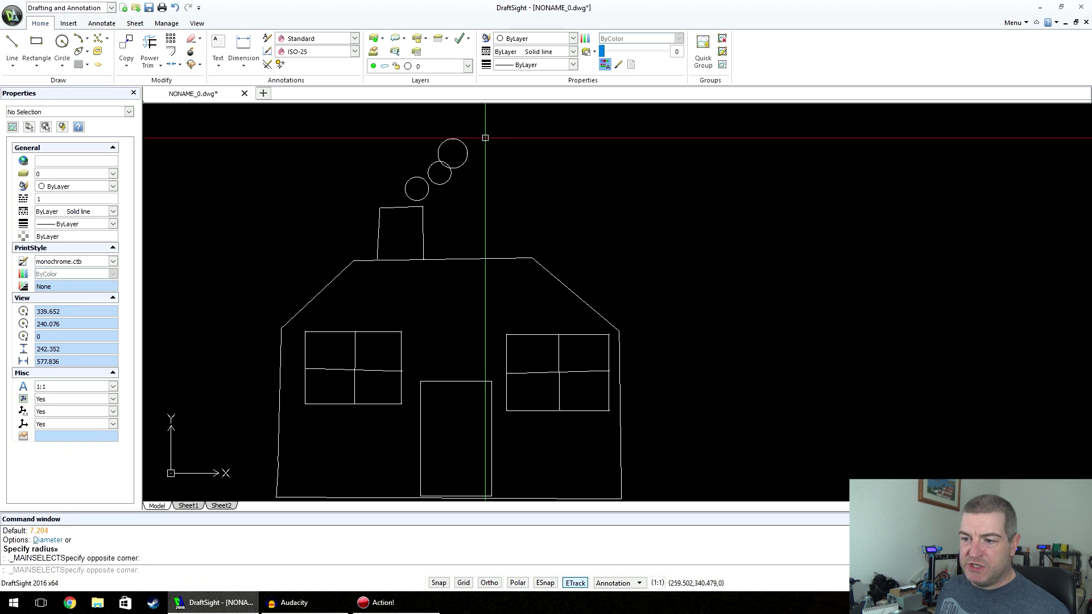
pyautogui.click(62, 45)
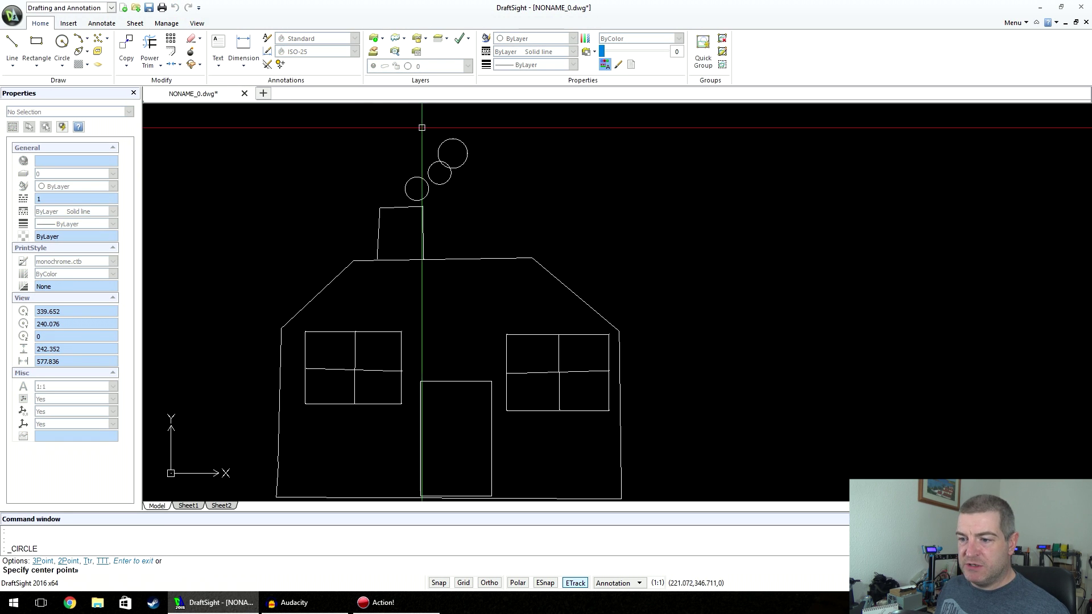
pyautogui.click(470, 131)
pyautogui.scroll(-1, 592, 170)
pyautogui.moveTo(592, 171)
pyautogui.mouseDown(button='middle')
pyautogui.moveTo(719, 219)
pyautogui.moveTo(700, 228)
pyautogui.mouseUp(button='middle')
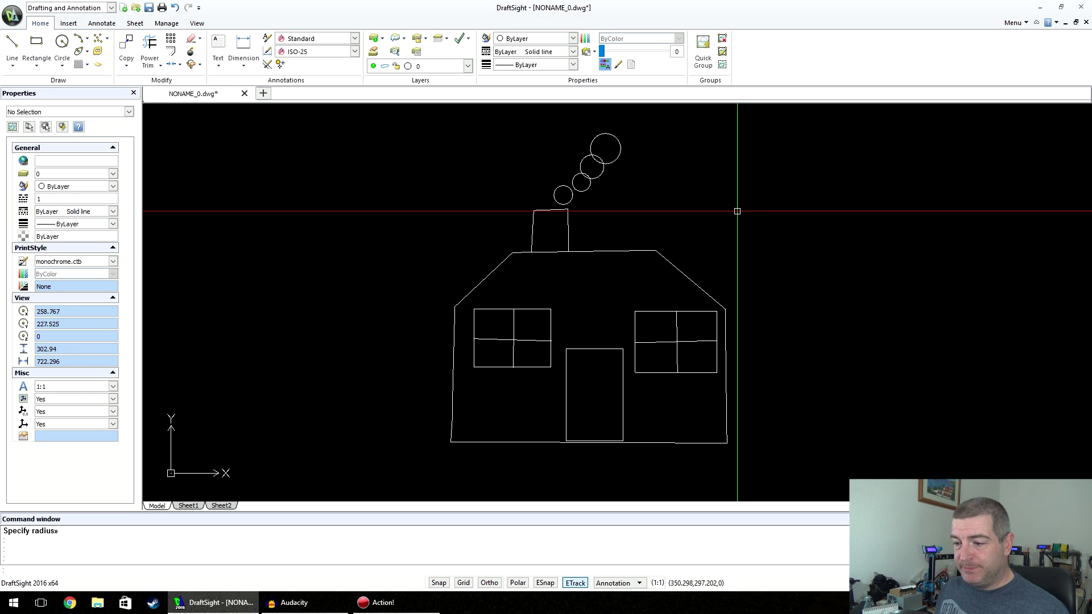
pyautogui.press('Escape')
pyautogui.scroll(1, 737, 211)
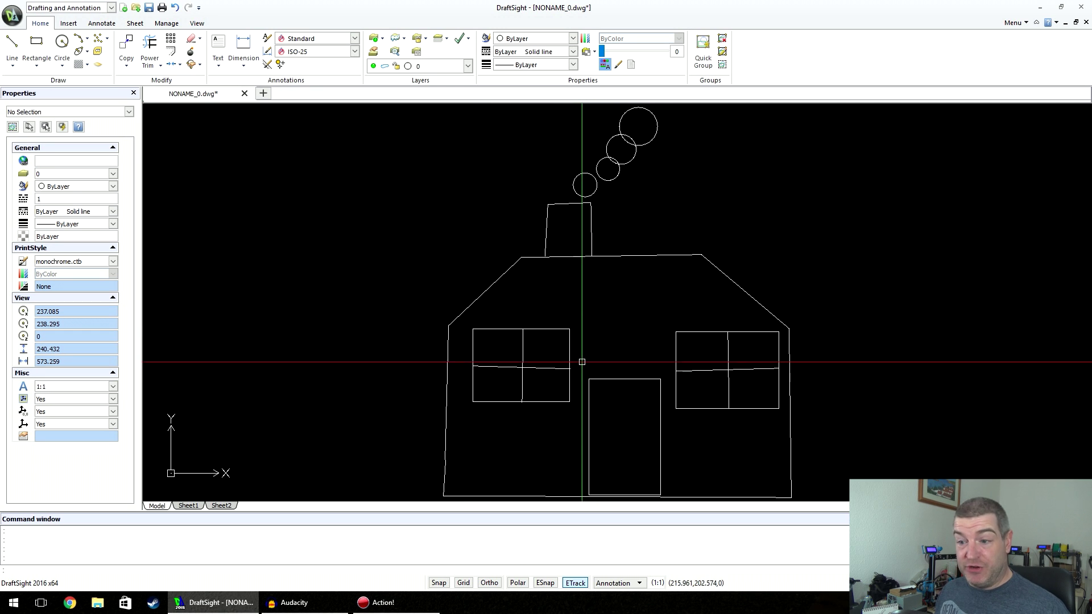
# Draw a circle far to the right of the house and delete it.
pyautogui.scroll(-8, 626, 293)
pyautogui.moveTo(695, 288); pyautogui.dragTo(323, 268, button='middle')
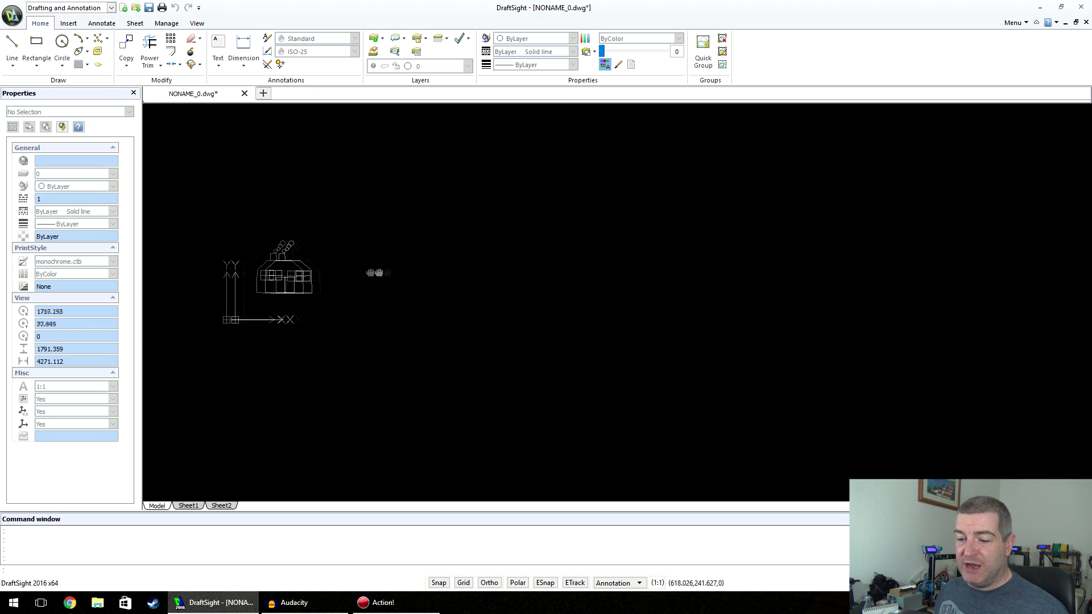
pyautogui.click(65, 42)
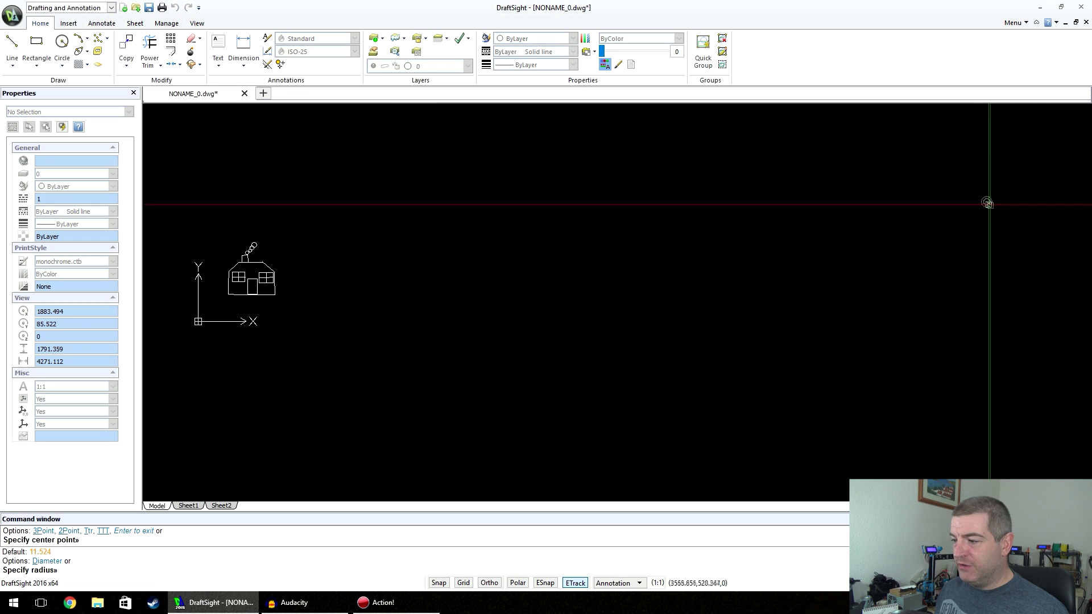
pyautogui.click(987, 202)
pyautogui.scroll(1, 784, 218)
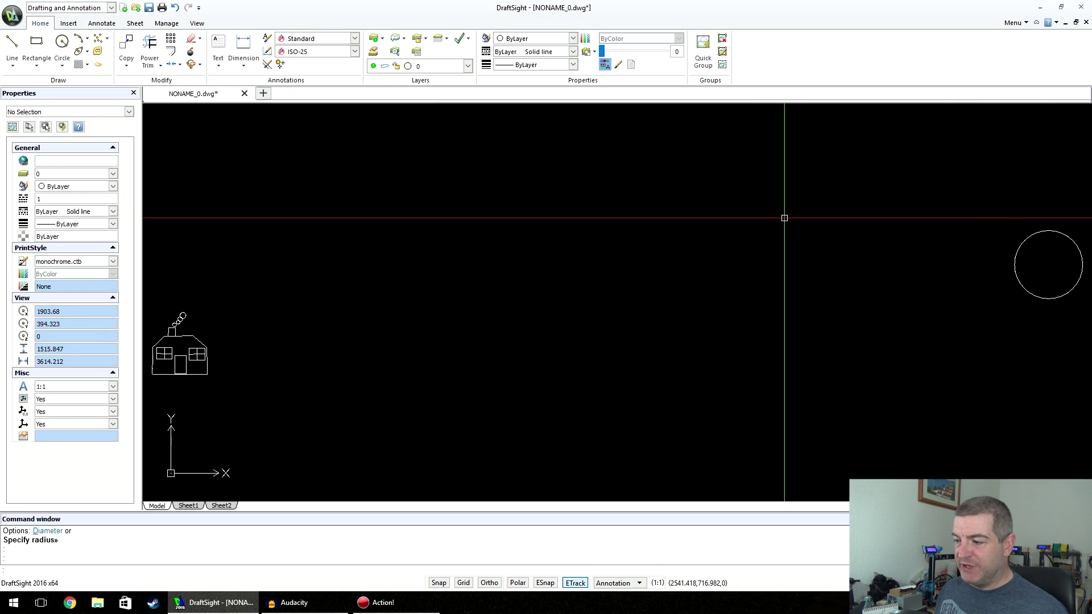
pyautogui.click(1002, 237)
pyautogui.press('Delete')
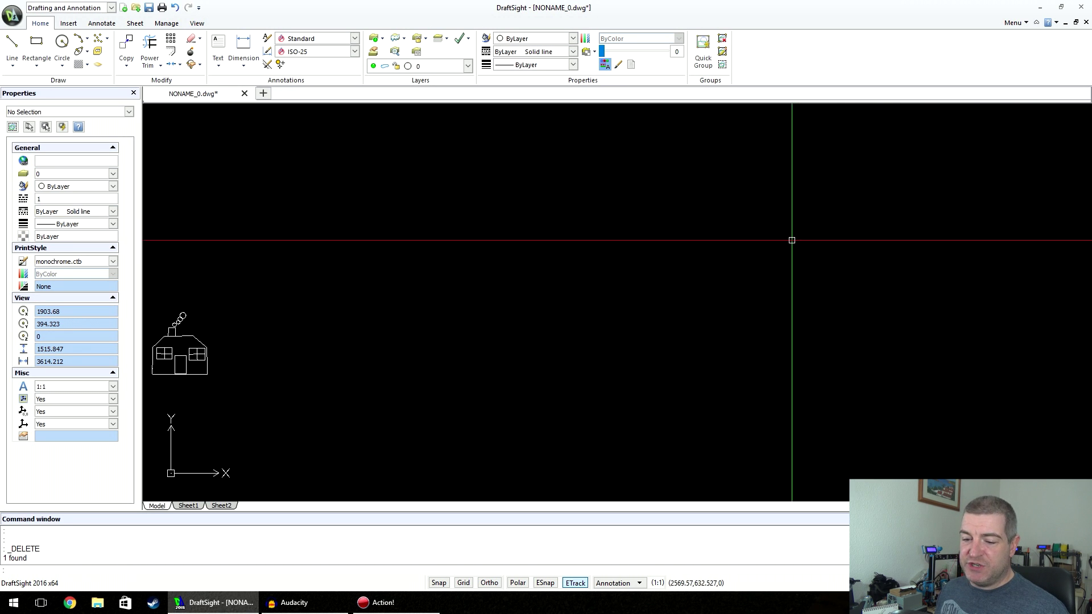
# Move the view into empty space away from the house, and zoom to fit the whole drawing.
pyautogui.scroll(1, 834, 285)
pyautogui.moveTo(834, 285); pyautogui.dragTo(563, 267, button='middle')
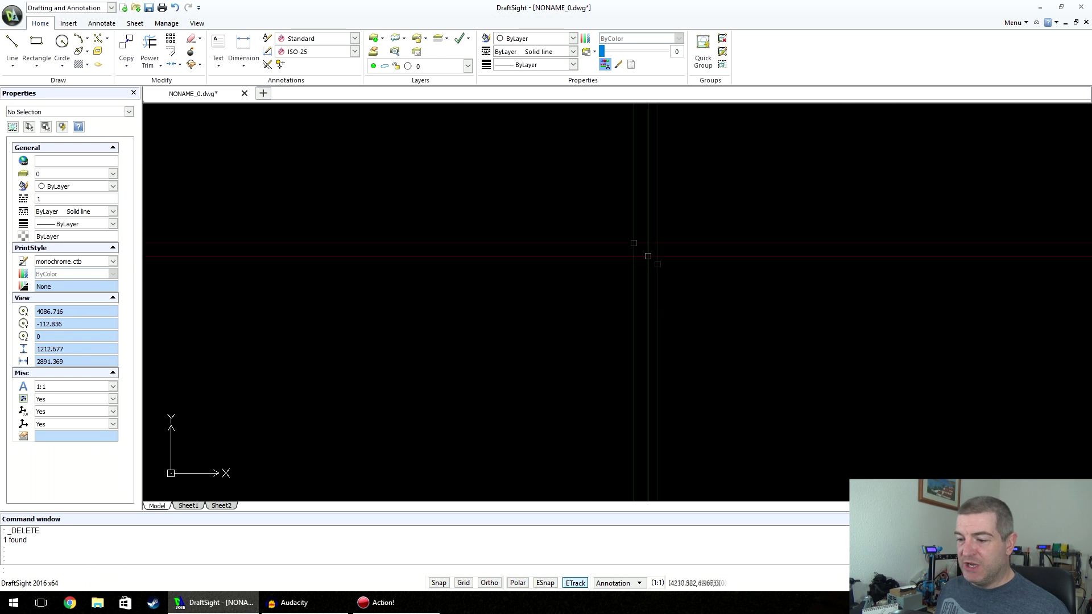
pyautogui.middleClick(582, 186)
pyautogui.middleClick(583, 186)
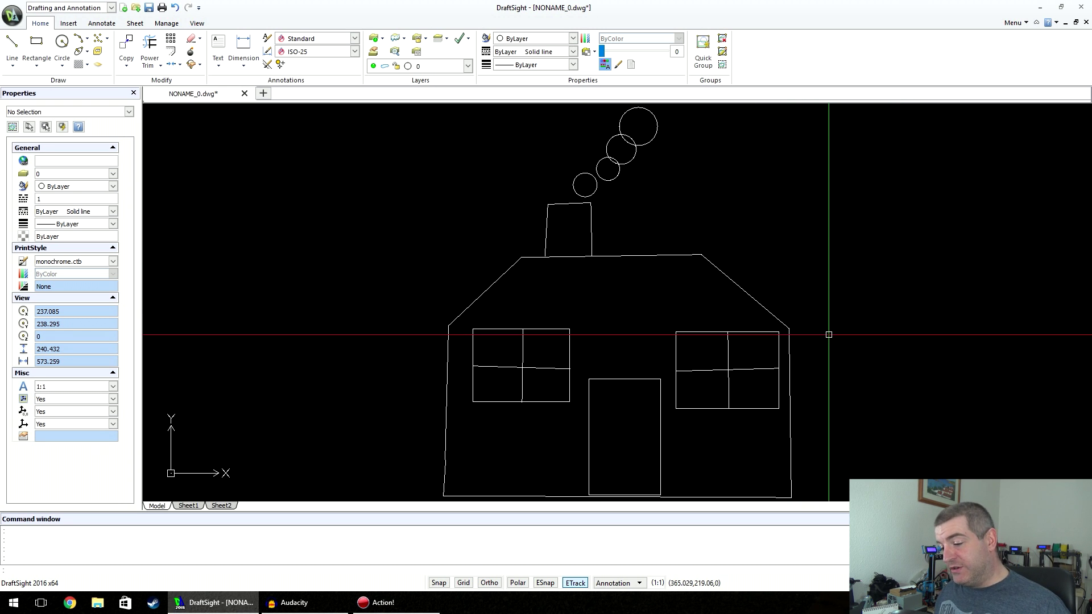
# Draw a small flat rectangle as the letterbox in the middle of the door.
pyautogui.click(40, 42)
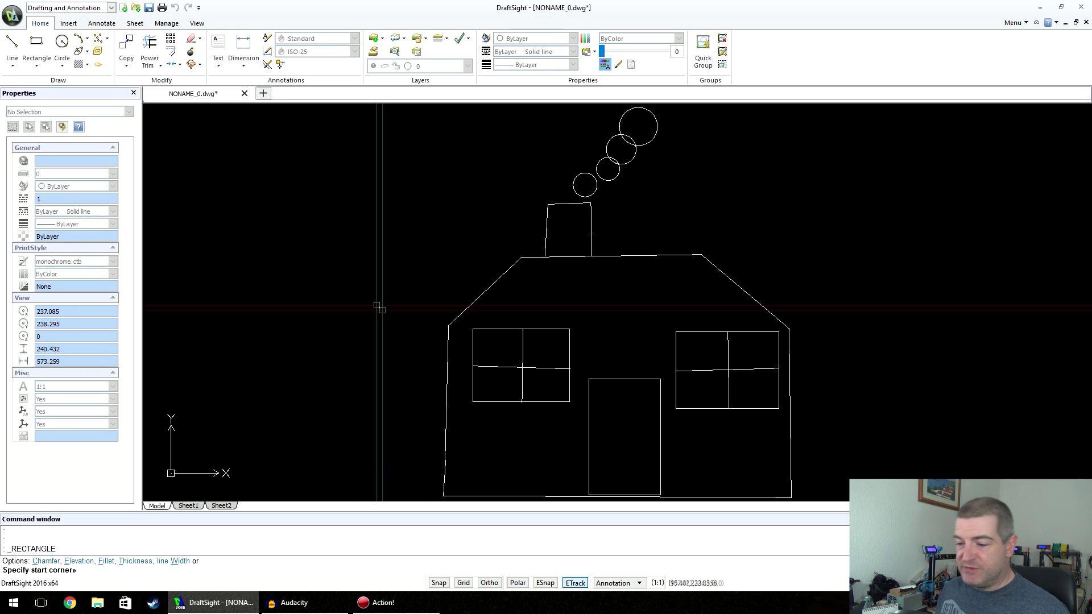
pyautogui.click(614, 430)
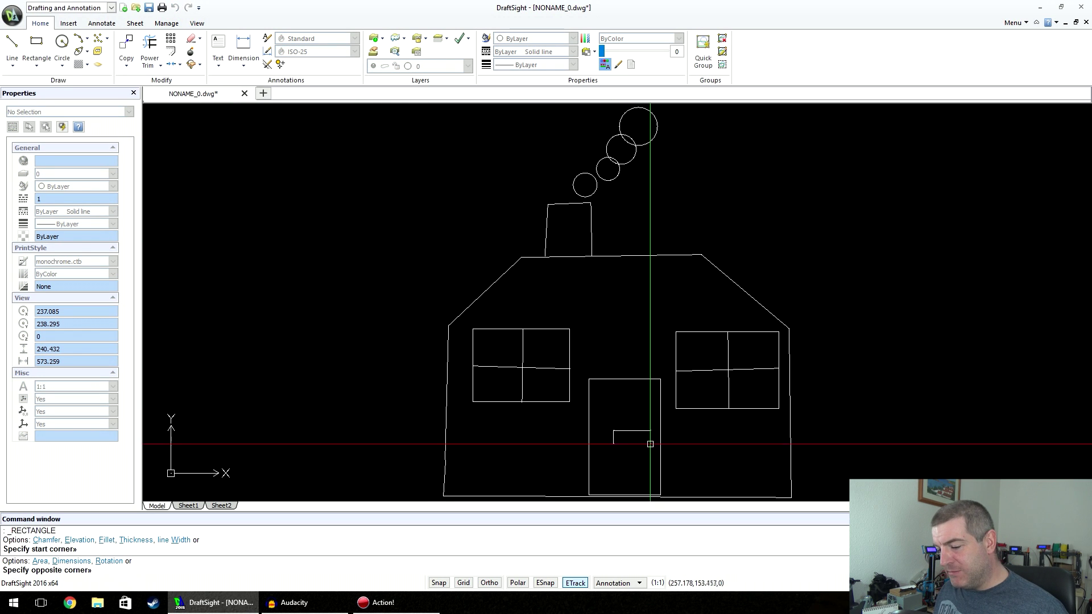
pyautogui.click(637, 439)
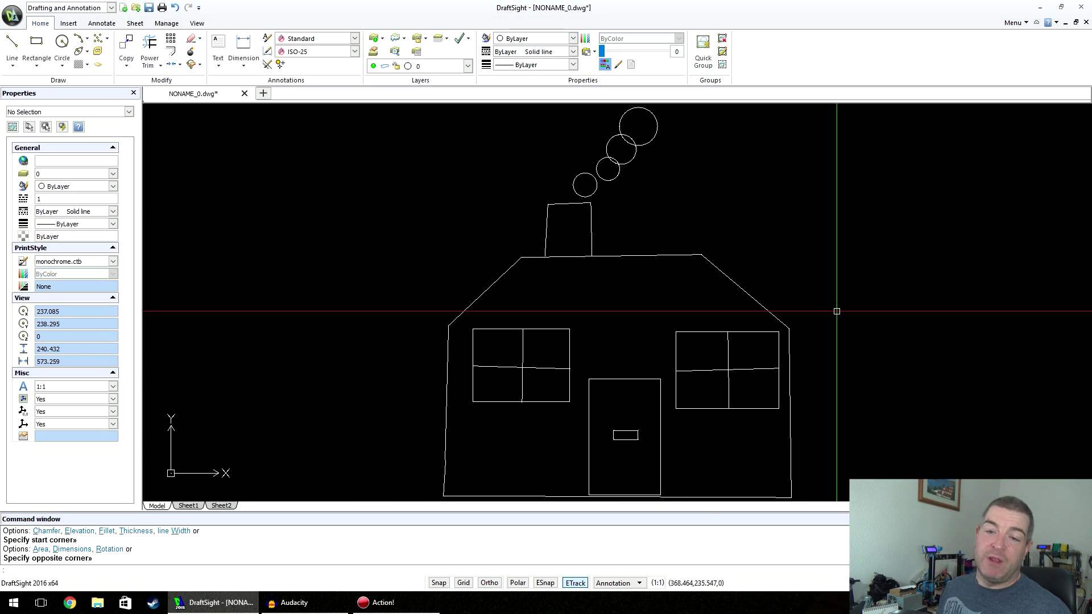